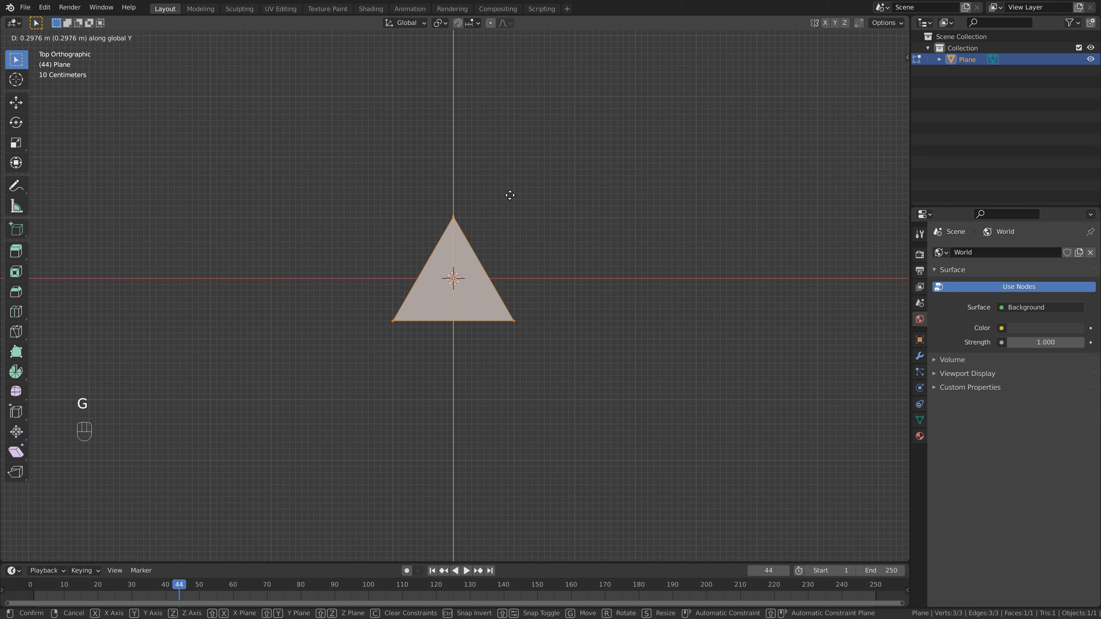
# - Extrude the triangle face 20 units upward into a tall triangular column
pyautogui.click(510, 194)
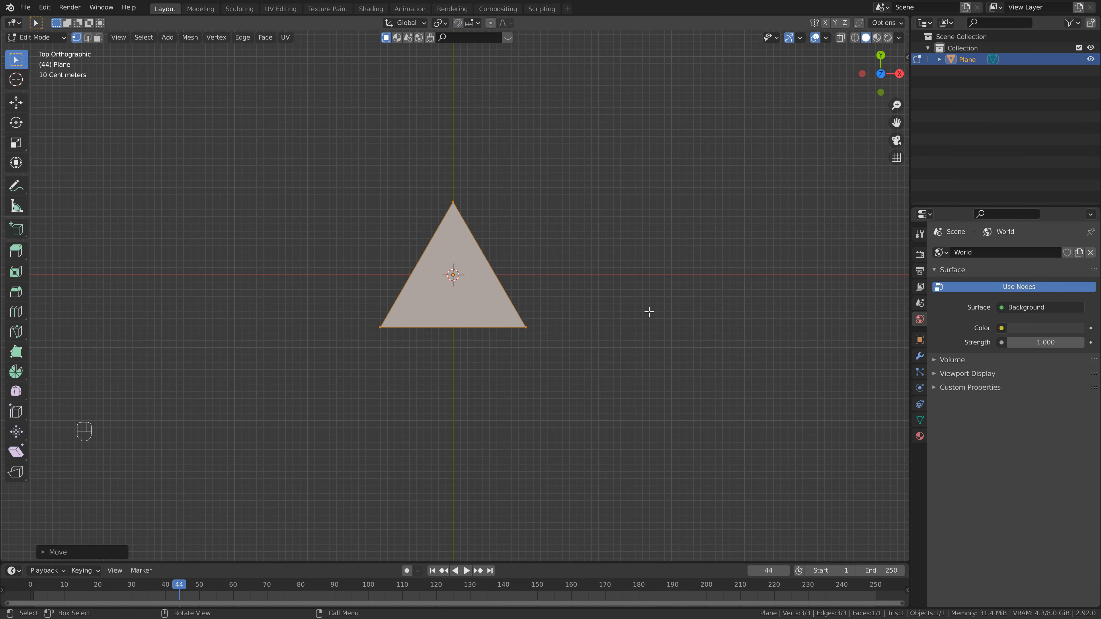
pyautogui.moveTo(649, 312); pyautogui.dragTo(519, 226, button='middle')
pyautogui.scroll(-5, 536, 283)
pyautogui.moveTo(536, 283); pyautogui.dragTo(526, 288, button='middle')
pyautogui.keyDown('shift'); pyautogui.moveTo(509, 354); pyautogui.dragTo(503, 425, button='middle'); pyautogui.keyUp('shift')
pyautogui.moveTo(503, 425); pyautogui.dragTo(504, 376, button='middle')
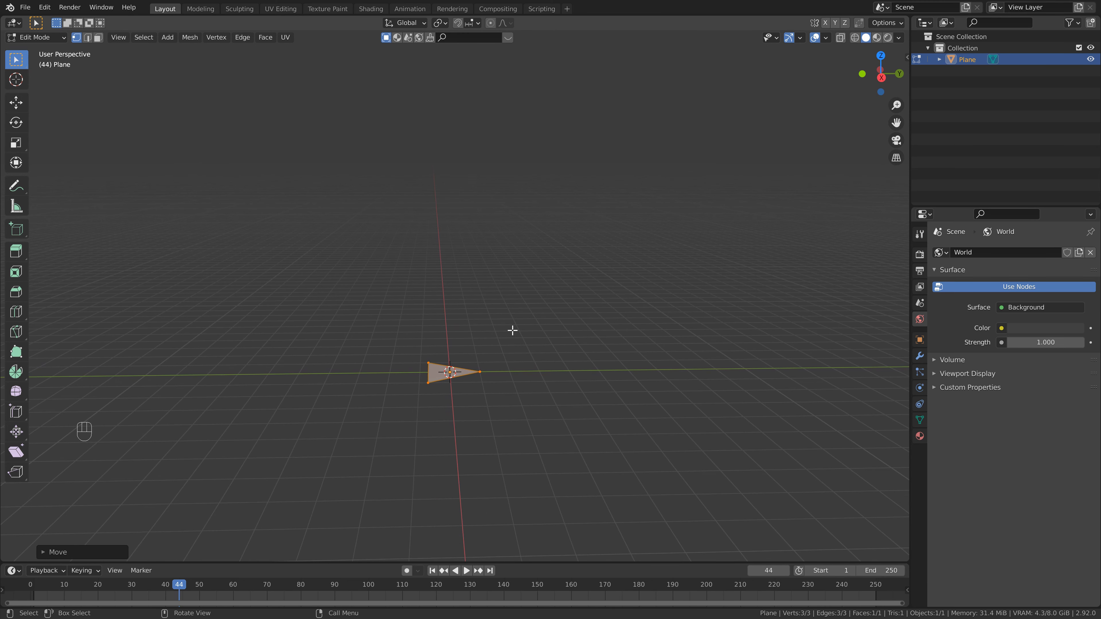
pyautogui.press('e')
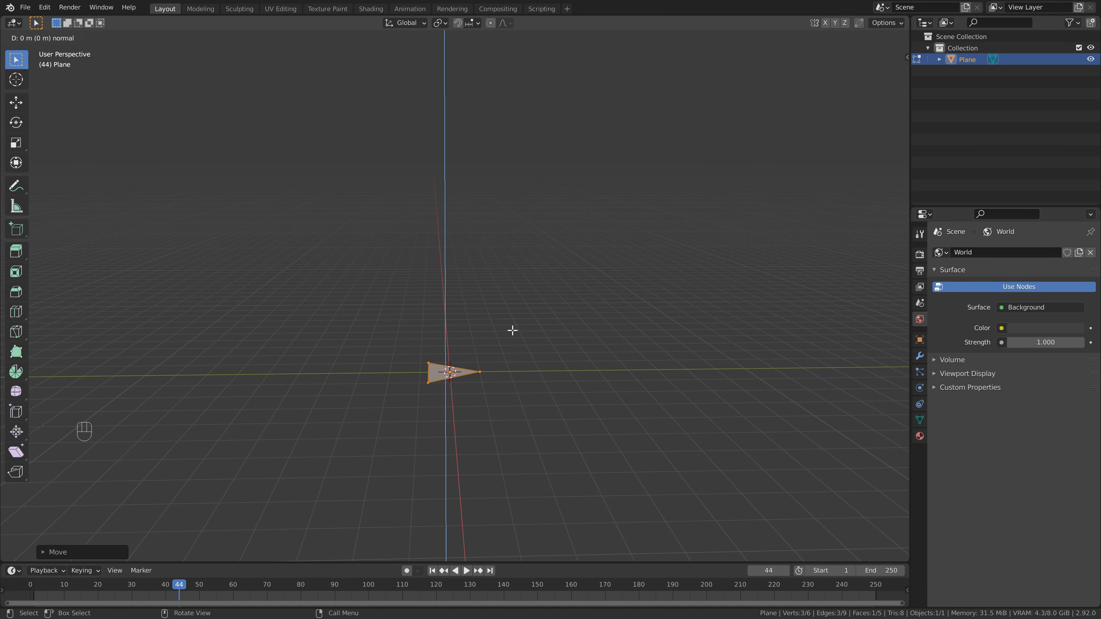
pyautogui.write('20')
pyautogui.press('Return')
# - Add horizontal loop cuts along the column's height and set the number of cuts to 30
pyautogui.scroll(-3, 512, 330)
pyautogui.keyDown('shift'); pyautogui.moveTo(513, 330); pyautogui.dragTo(502, 475, button='middle'); pyautogui.keyUp('shift')
pyautogui.hotkey('ctrl', 'r')
pyautogui.click(461, 320)
pyautogui.rightClick(462, 321)
pyautogui.click(45, 553)
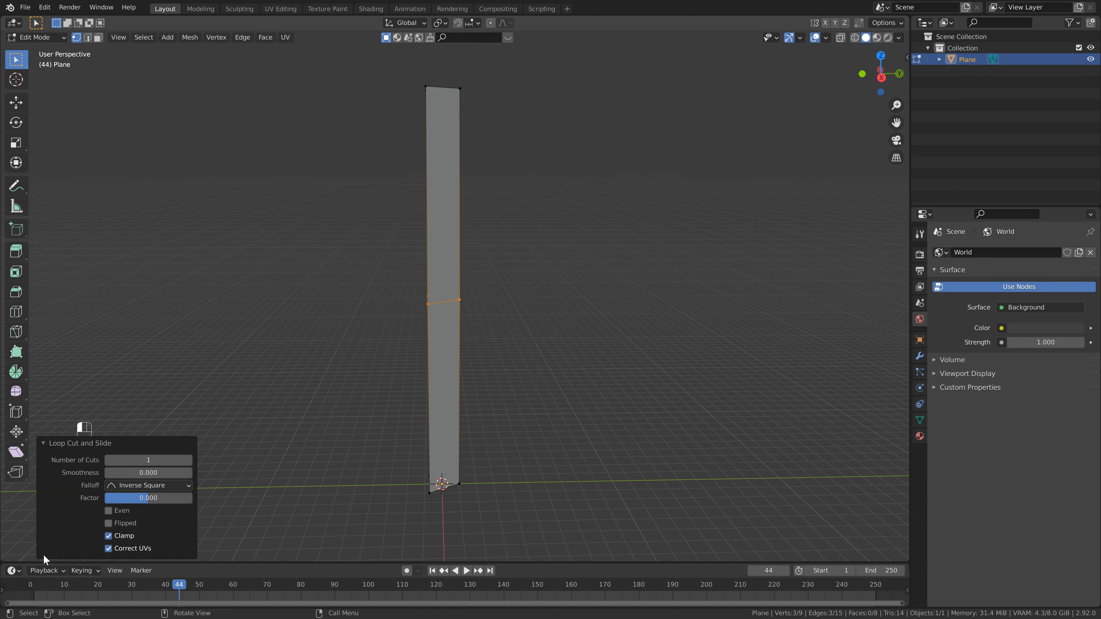
pyautogui.click(147, 462)
pyautogui.write('30')
pyautogui.press('Return')
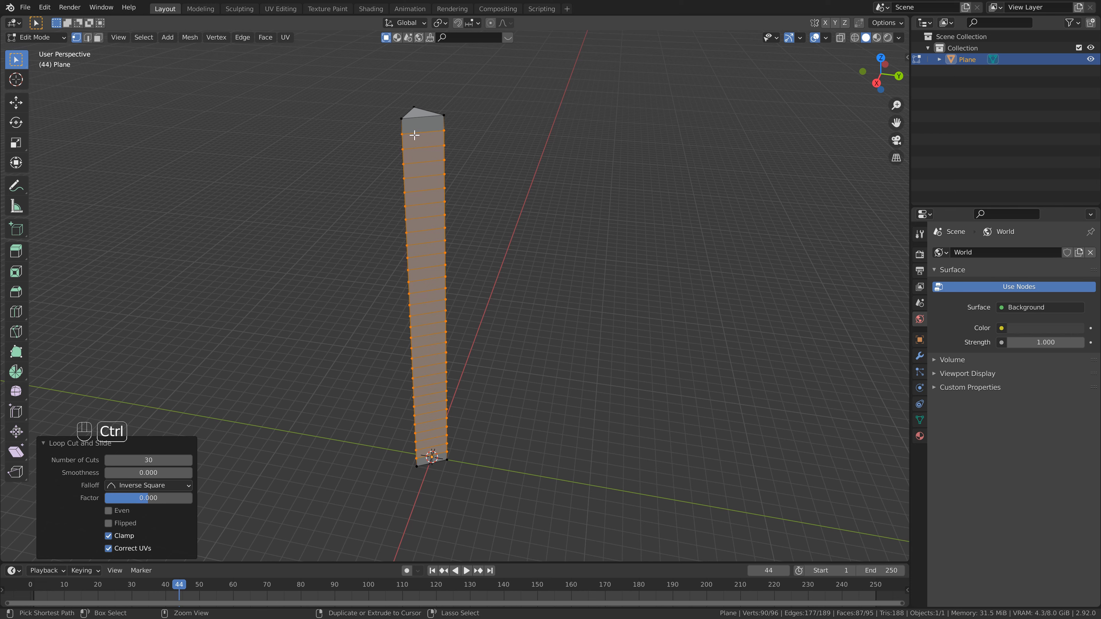
# - Add a vertical loop cut on one side face of the column with 2 cuts
pyautogui.hotkey('ctrl', 'r')
pyautogui.click(415, 135)
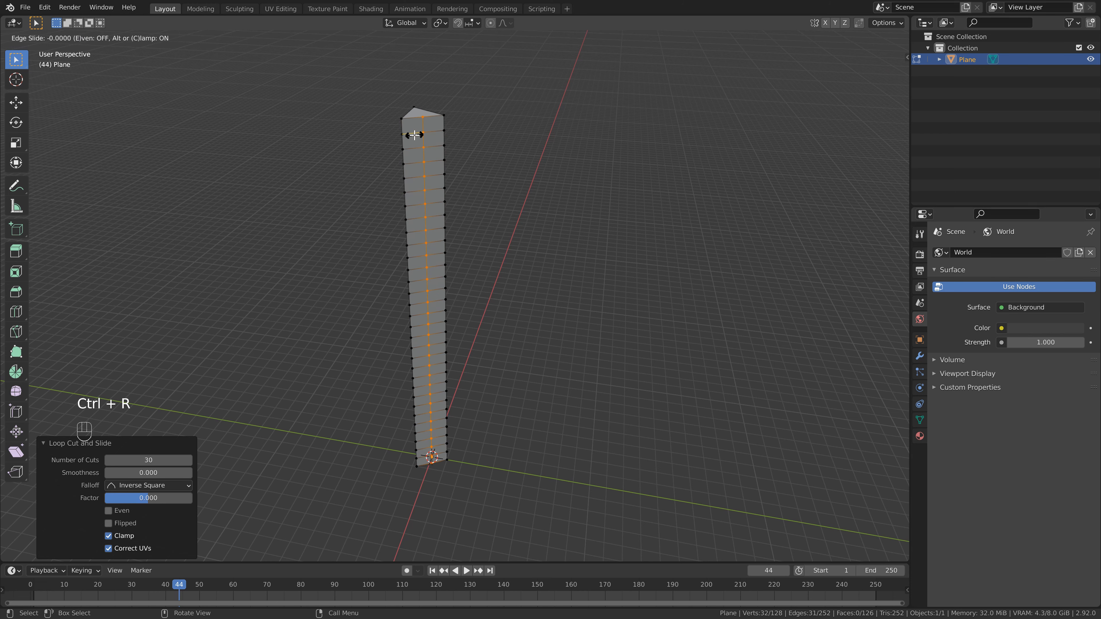
pyautogui.click(414, 135)
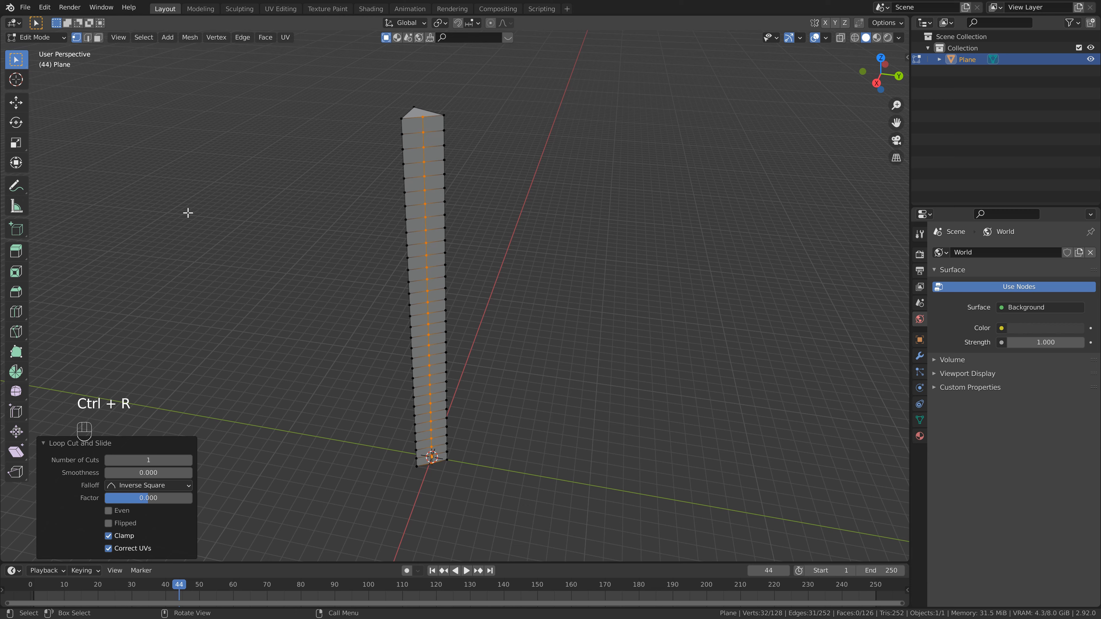
pyautogui.click(191, 461)
# - Add another vertical loop cut with 2 cuts on a second side face
pyautogui.moveTo(242, 310); pyautogui.dragTo(454, 209, button='middle')
pyautogui.hotkey('ctrl', 'r')
pyautogui.click(423, 226)
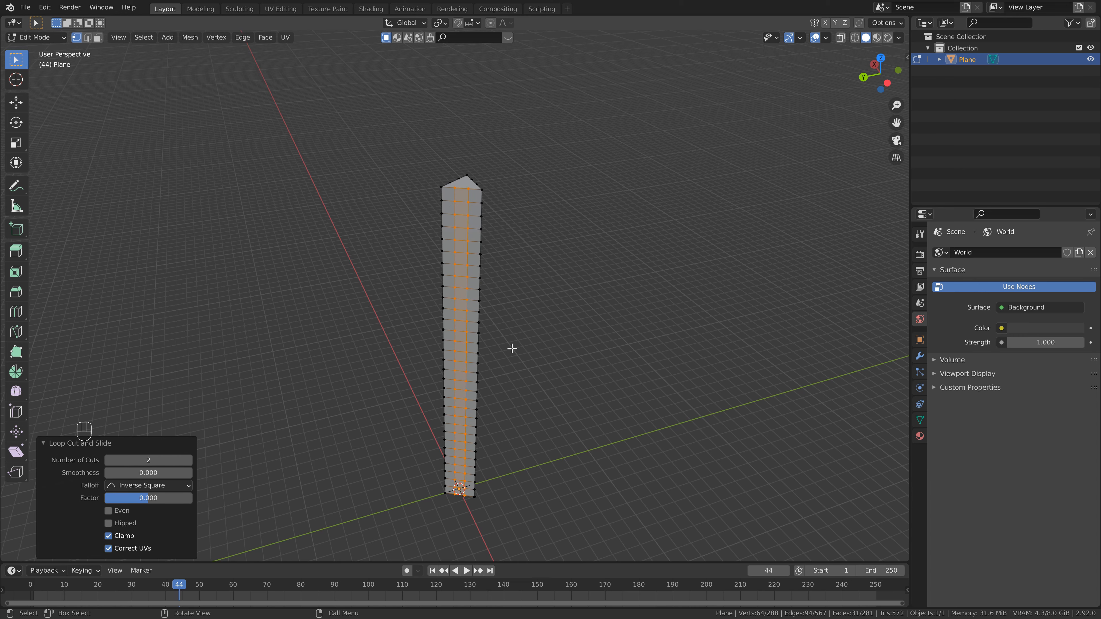
# - Add vertical loop cuts on the remaining side face of the column
pyautogui.moveTo(453, 292); pyautogui.dragTo(419, 306, button='middle')
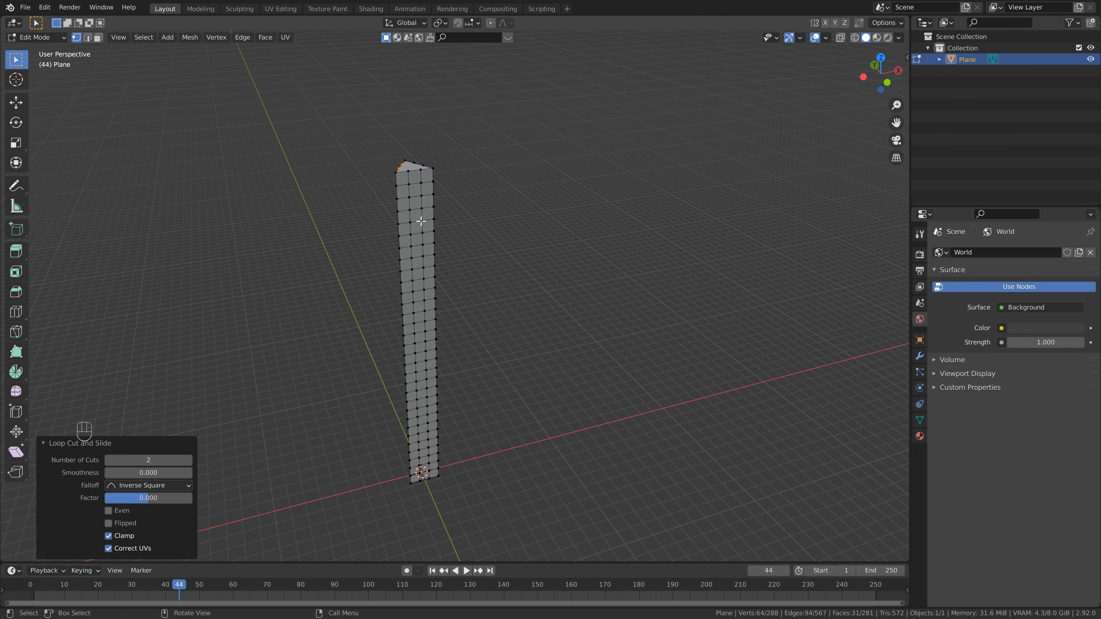
pyautogui.keyDown('alt'); pyautogui.keyDown('shift'); pyautogui.click(408, 191); pyautogui.keyUp('shift'); pyautogui.keyUp('alt')
pyautogui.keyDown('alt'); pyautogui.keyDown('shift'); pyautogui.click(421, 188); pyautogui.keyUp('shift'); pyautogui.keyUp('alt')
pyautogui.moveTo(419, 188); pyautogui.dragTo(326, 197, button='middle')
pyautogui.moveTo(471, 179)
pyautogui.mouseDown(button='middle')
pyautogui.moveTo(456, 178)
pyautogui.moveTo(469, 177)
pyautogui.mouseUp(button='middle')
pyautogui.keyDown('alt'); pyautogui.keyDown('shift'); pyautogui.click(470, 176); pyautogui.keyUp('shift'); pyautogui.keyUp('alt')
pyautogui.keyDown('alt'); pyautogui.keyDown('shift'); pyautogui.click(478, 178); pyautogui.keyUp('shift'); pyautogui.keyUp('alt')
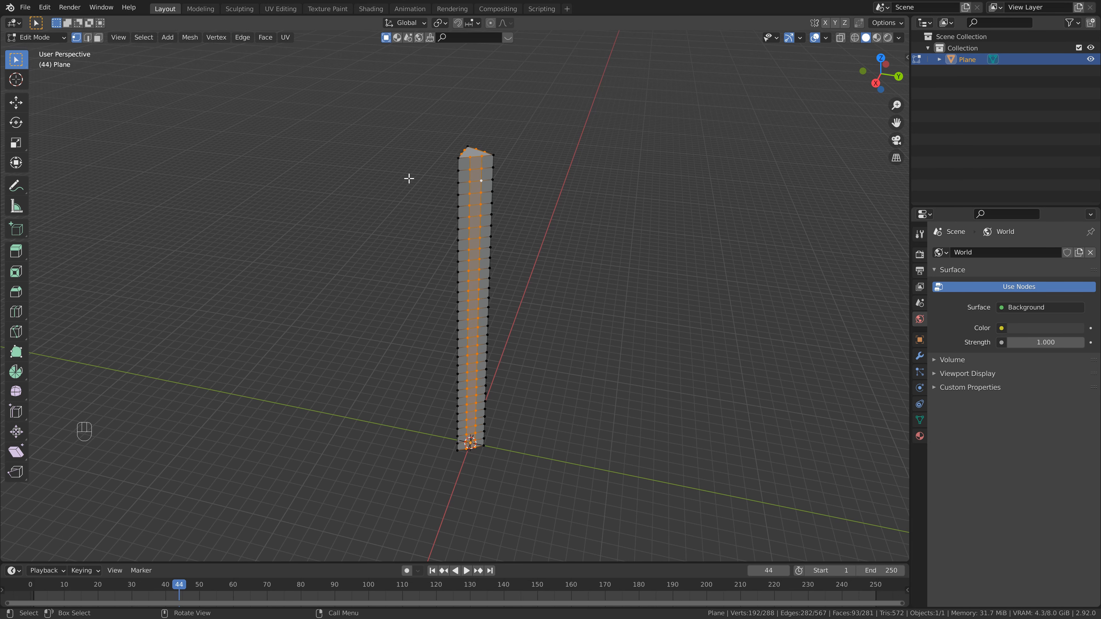
# - Scale the selected vertical edge loops to 0.4 while excluding the Z axis
pyautogui.moveTo(414, 178); pyautogui.dragTo(516, 226, button='middle')
pyautogui.press('s')
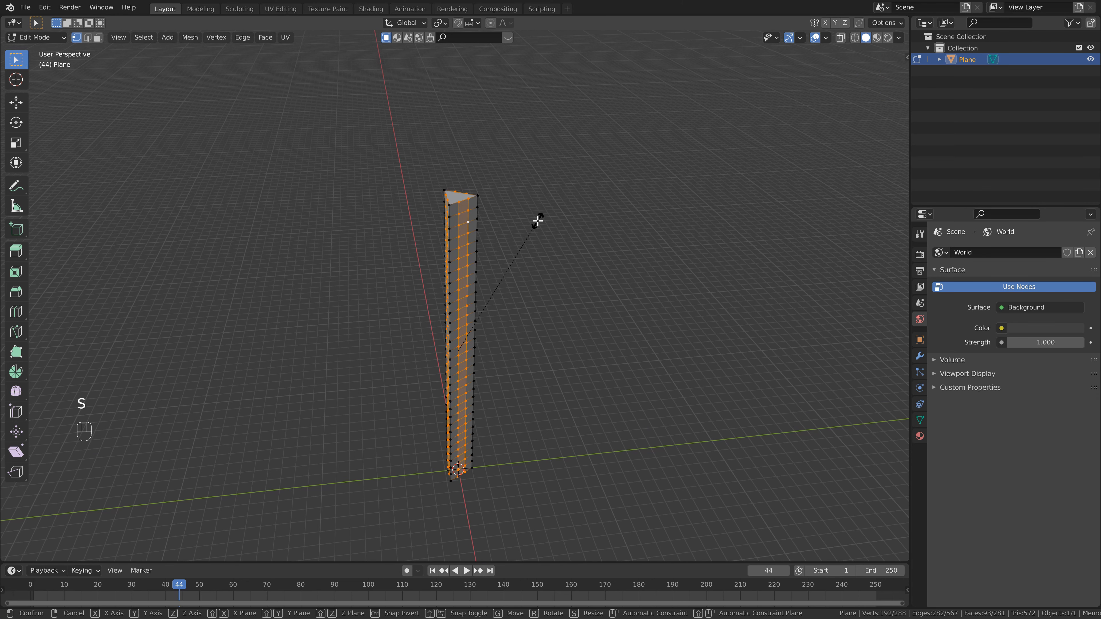
pyautogui.hotkey('shift', 'z')
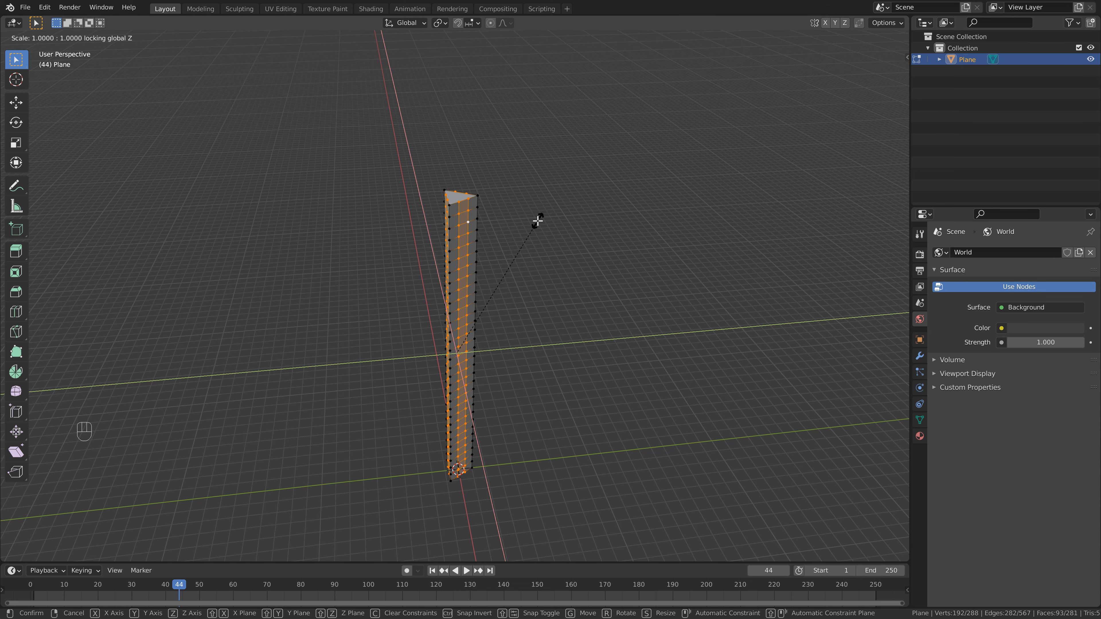
pyautogui.write('.4')
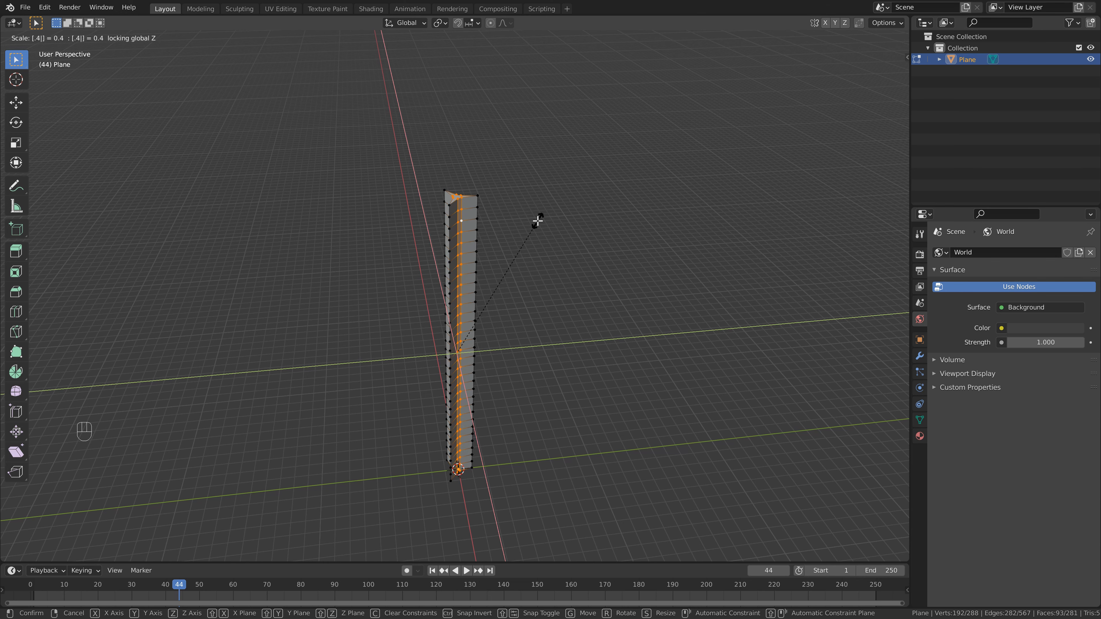
pyautogui.click(537, 221)
# - Switch to face selection and delete the top face of the column
pyautogui.scroll(3, 534, 217)
pyautogui.keyDown('shift'); pyautogui.moveTo(509, 174); pyautogui.dragTo(488, 286, button='middle'); pyautogui.keyUp('shift')
pyautogui.moveTo(474, 214); pyautogui.dragTo(472, 245, button='middle')
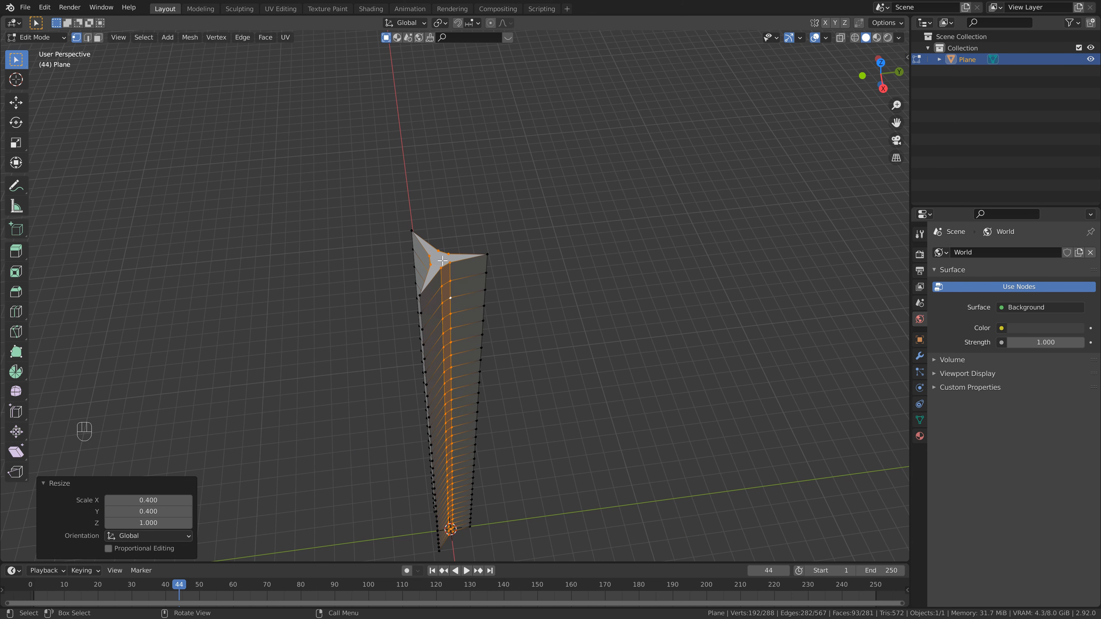
pyautogui.press('3')
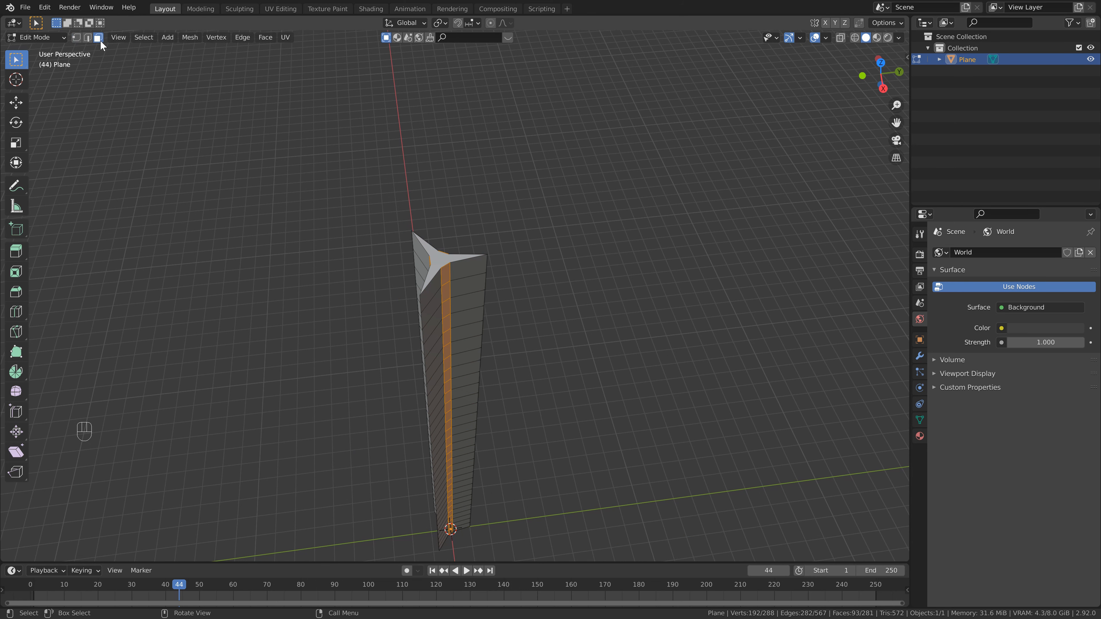
pyautogui.click(443, 257)
pyautogui.press('Delete')
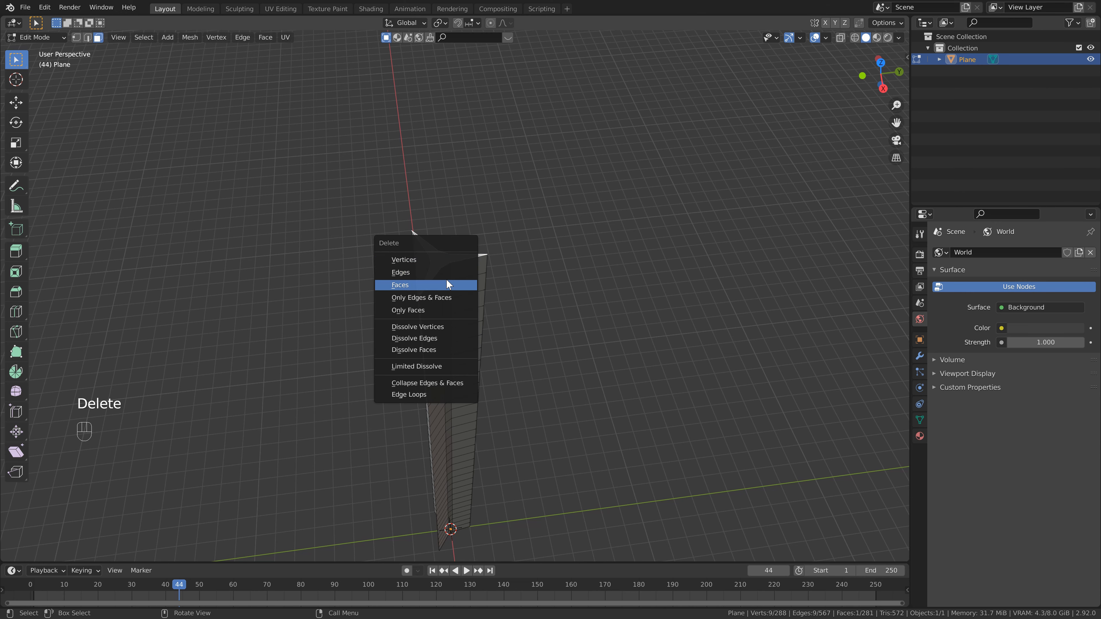
pyautogui.click(447, 285)
# - Delete the bottom face of the column as well
pyautogui.moveTo(489, 430); pyautogui.dragTo(490, 187, button='middle')
pyautogui.scroll(-1, 490, 187)
pyautogui.keyDown('shift'); pyautogui.moveTo(474, 464); pyautogui.dragTo(496, 293, button='middle'); pyautogui.keyUp('shift')
pyautogui.click(477, 441)
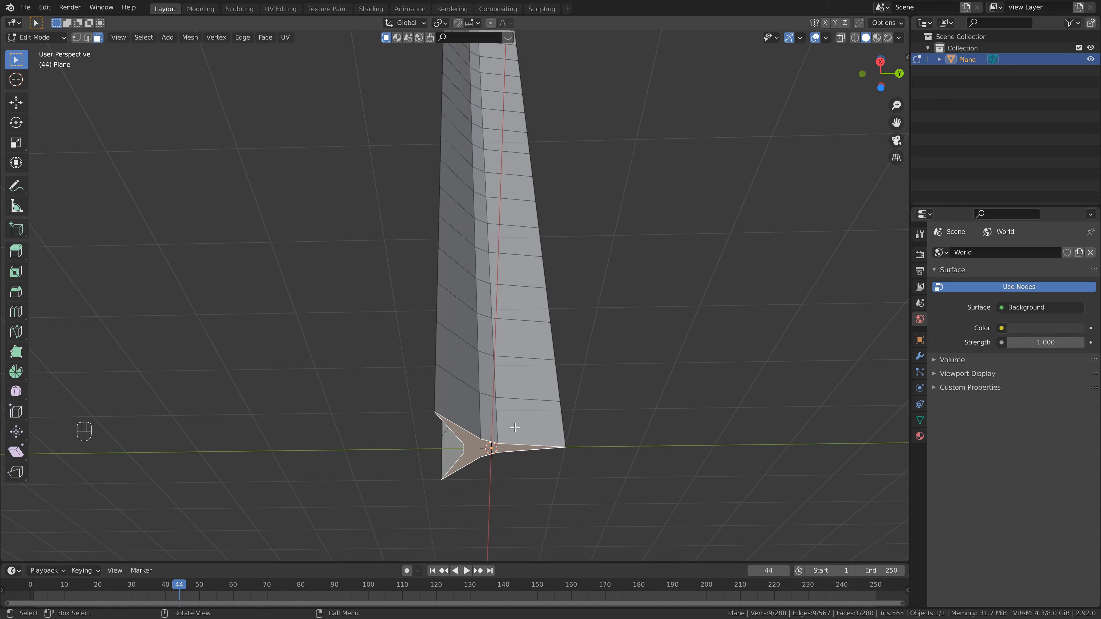
pyautogui.press('Delete')
pyautogui.click(514, 429)
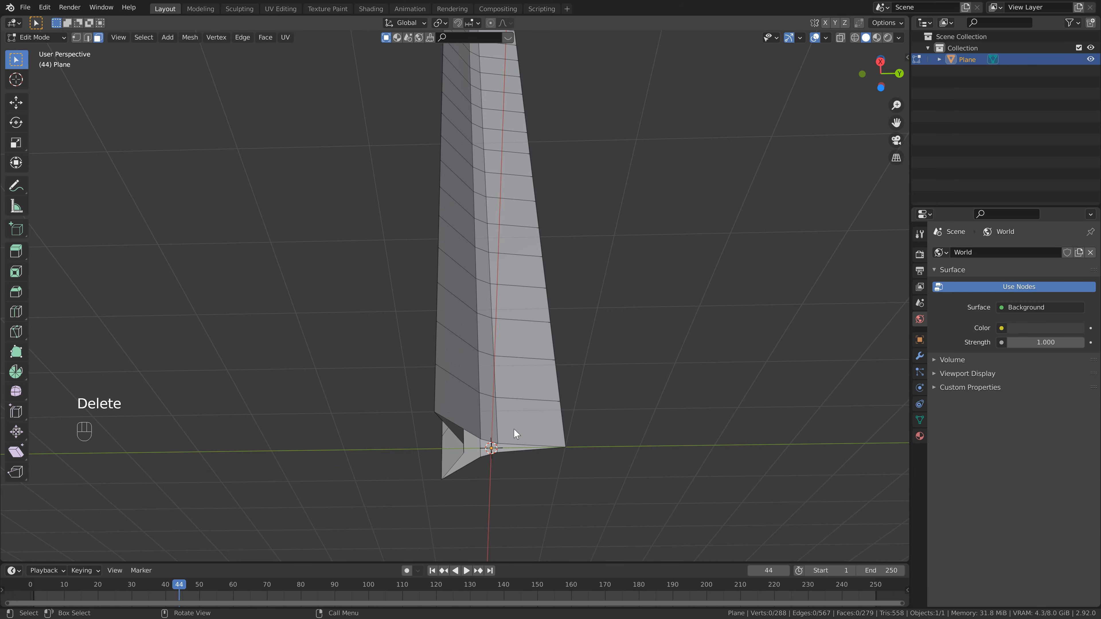
# - Return to Object Mode and frame the column in the view
pyautogui.moveTo(535, 367); pyautogui.dragTo(528, 416, button='middle')
pyautogui.scroll(-1, 524, 407)
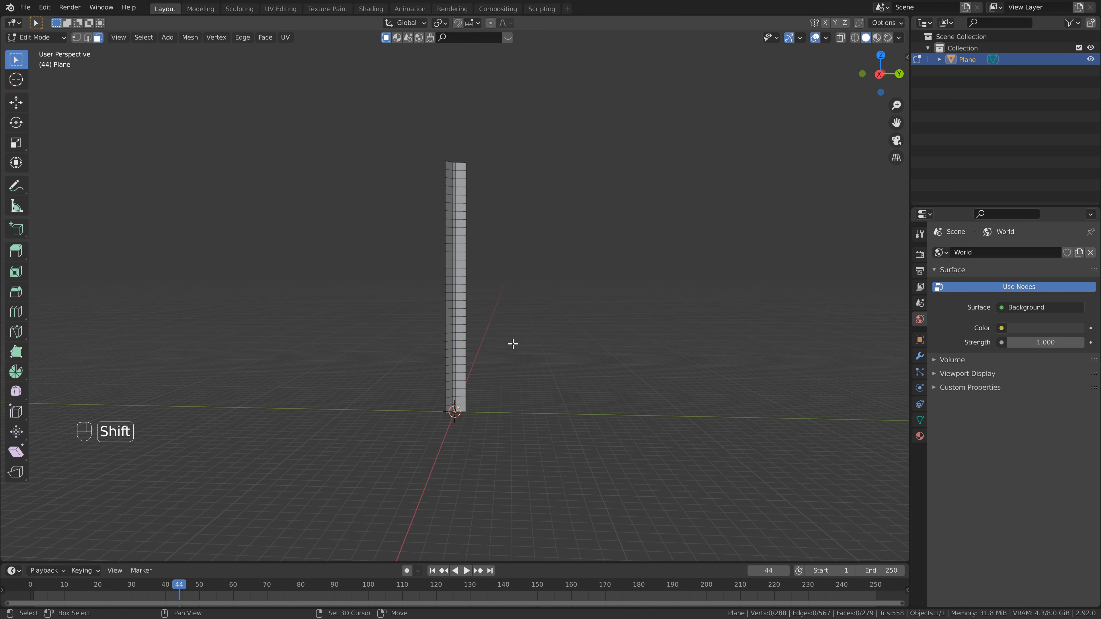
pyautogui.keyDown('shift'); pyautogui.moveTo(514, 344); pyautogui.dragTo(507, 367, button='middle'); pyautogui.keyUp('shift')
pyautogui.scroll(2, 507, 366)
pyautogui.press('Tab')
pyautogui.moveTo(448, 251); pyautogui.dragTo(466, 261, button='middle')
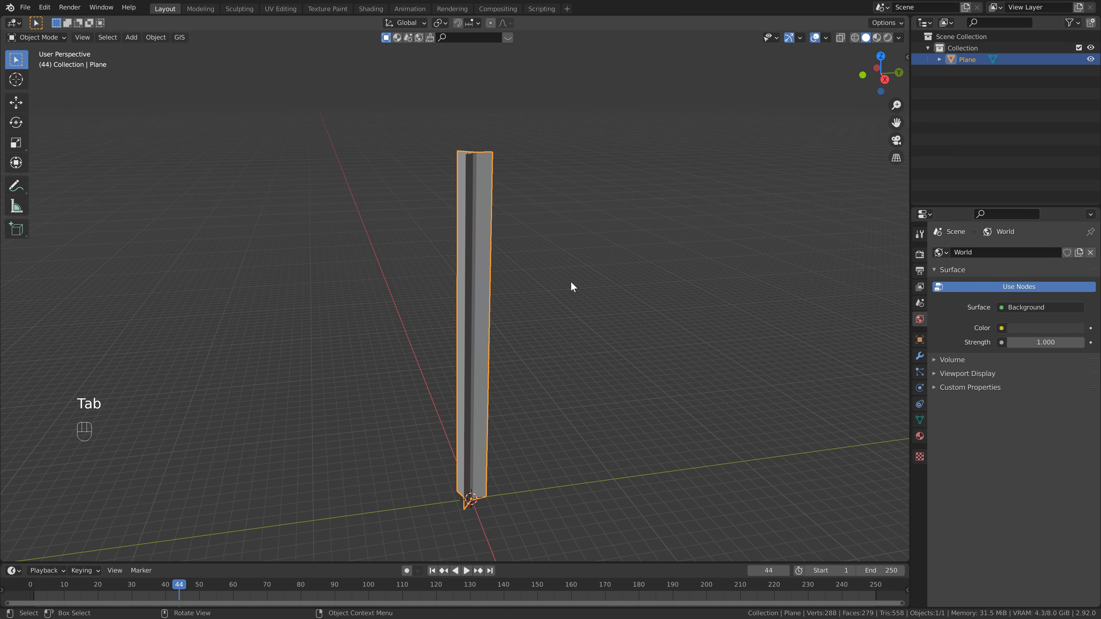
pyautogui.press('KP_Decimal')
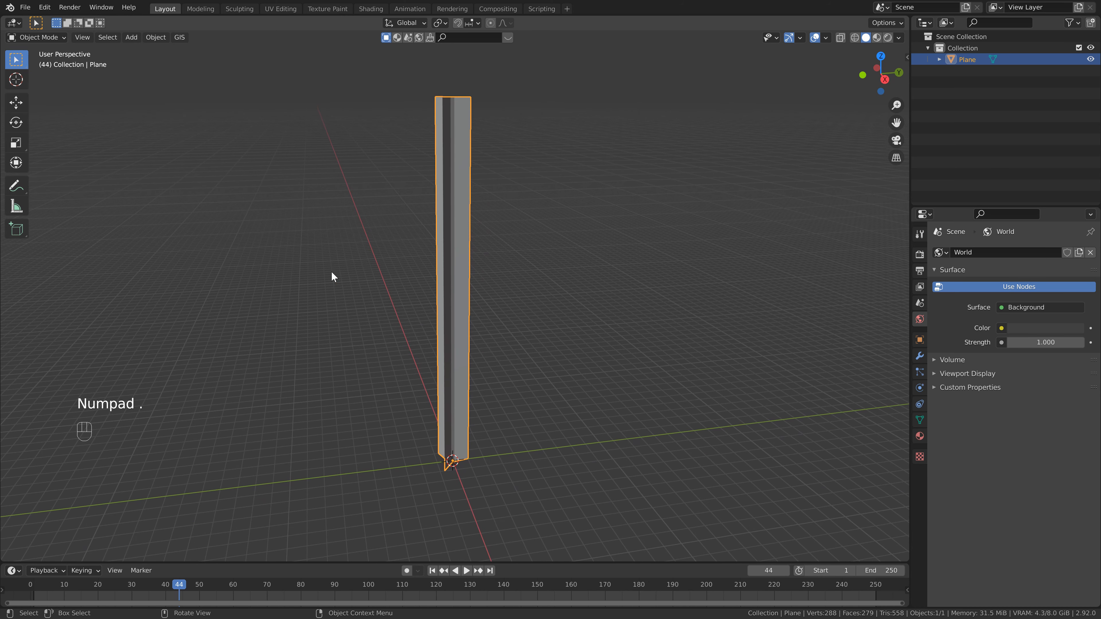
pyautogui.moveTo(539, 205); pyautogui.dragTo(497, 285, button='middle')
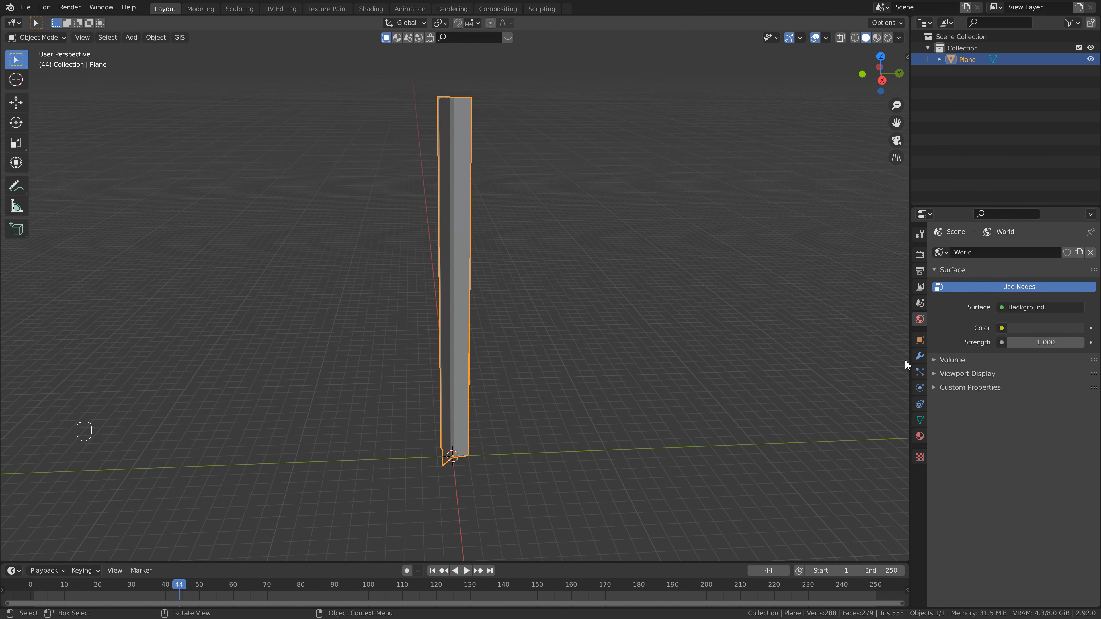
# - Add a Simple Deform modifier to the column
pyautogui.click(919, 356)
pyautogui.click(969, 252)
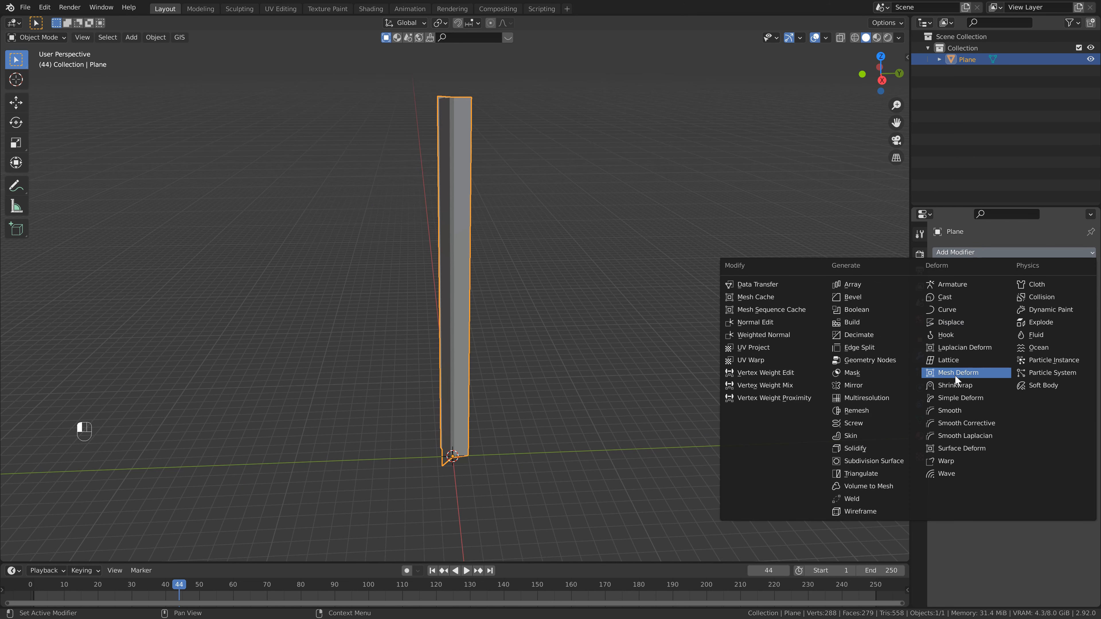
pyautogui.click(949, 396)
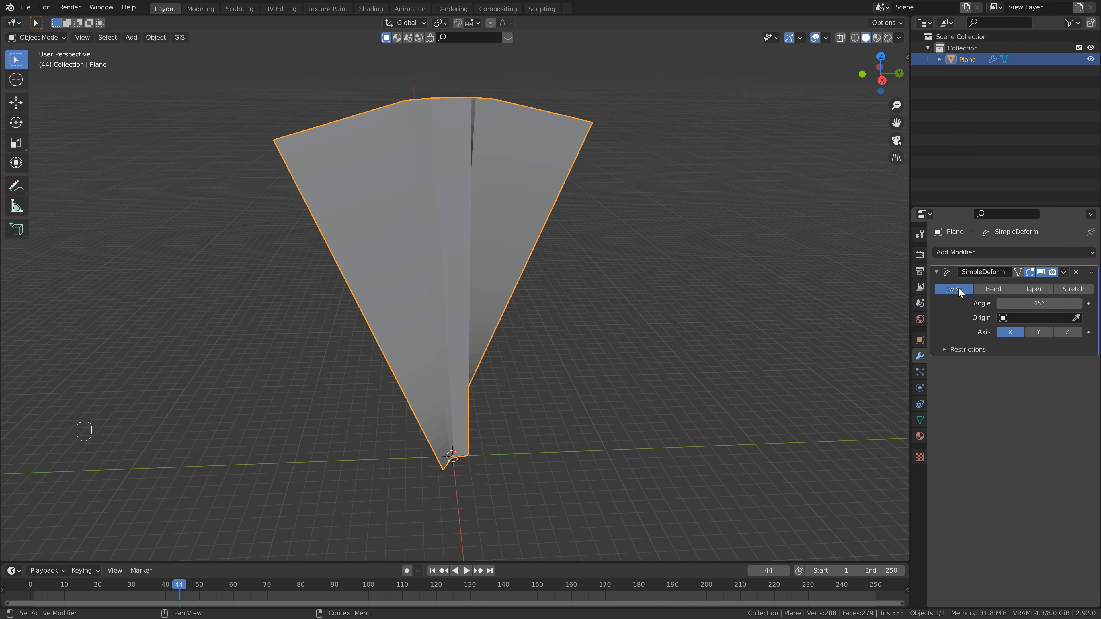
# - Set the Simple Deform twist axis to Z and its angle to 240°
pyautogui.click(1056, 334)
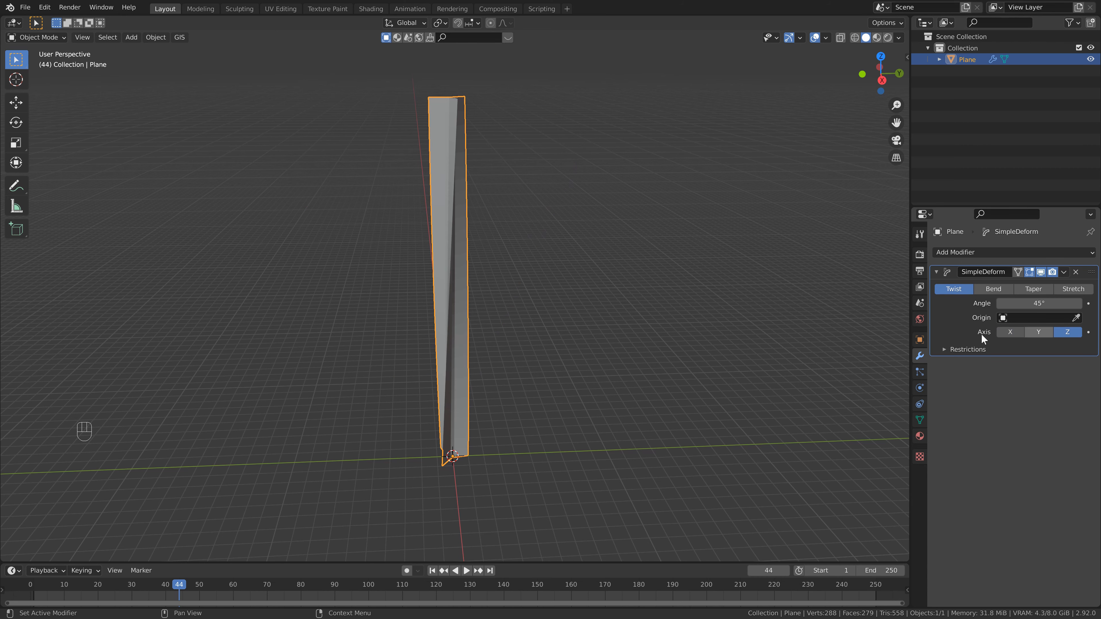
pyautogui.click(1028, 304)
pyautogui.write('240')
pyautogui.press('Return')
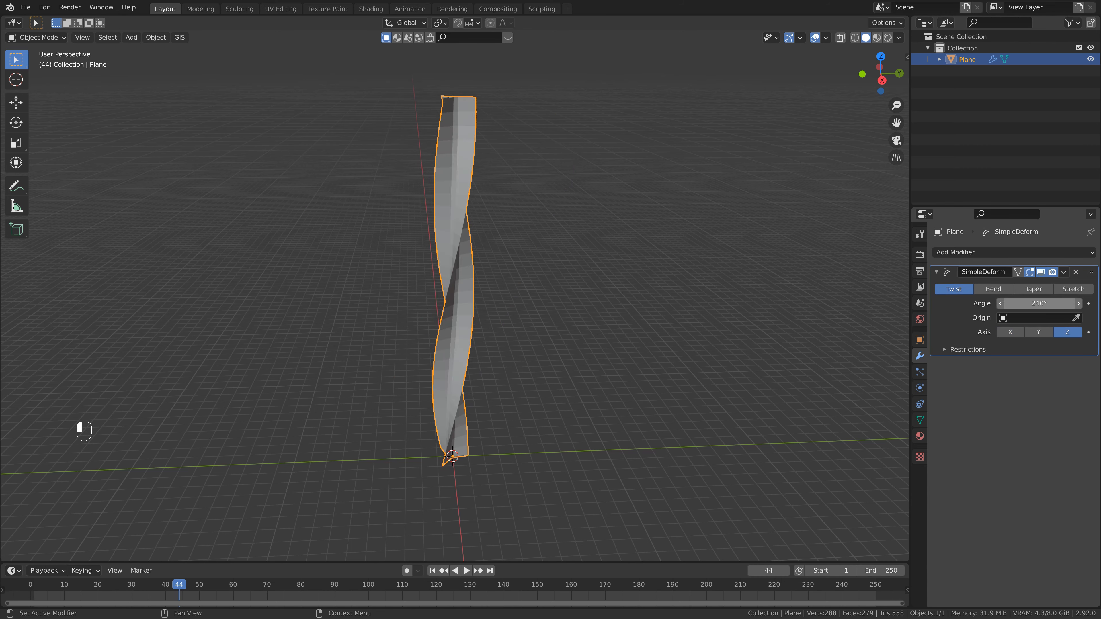
# - Add a second Simple Deform modifier set to Bend with an angle of 360°
pyautogui.click(979, 255)
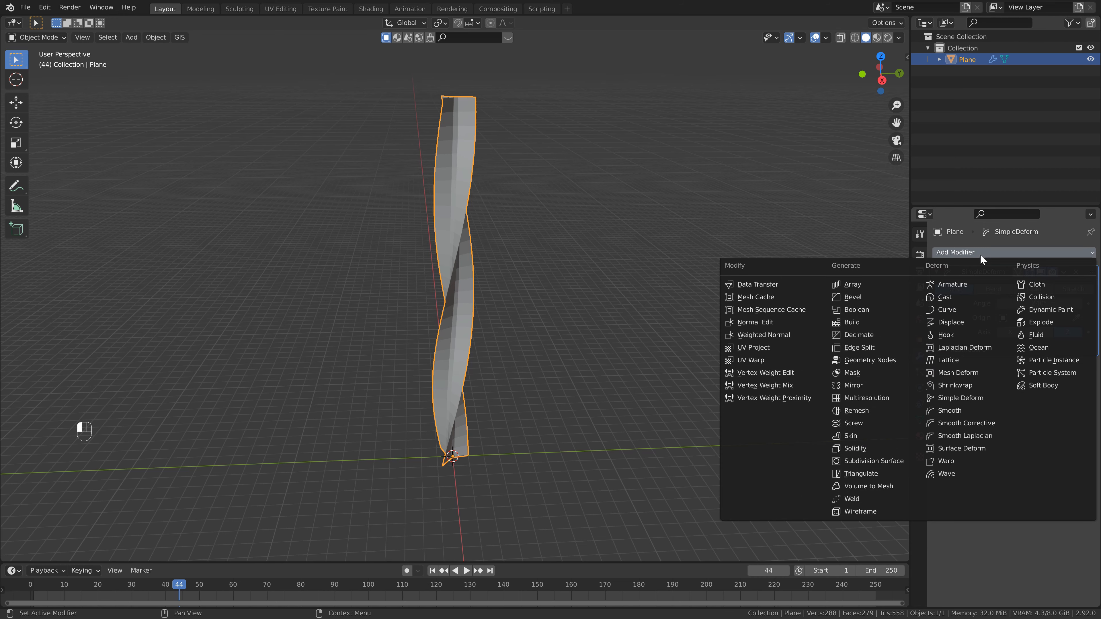
pyautogui.click(965, 399)
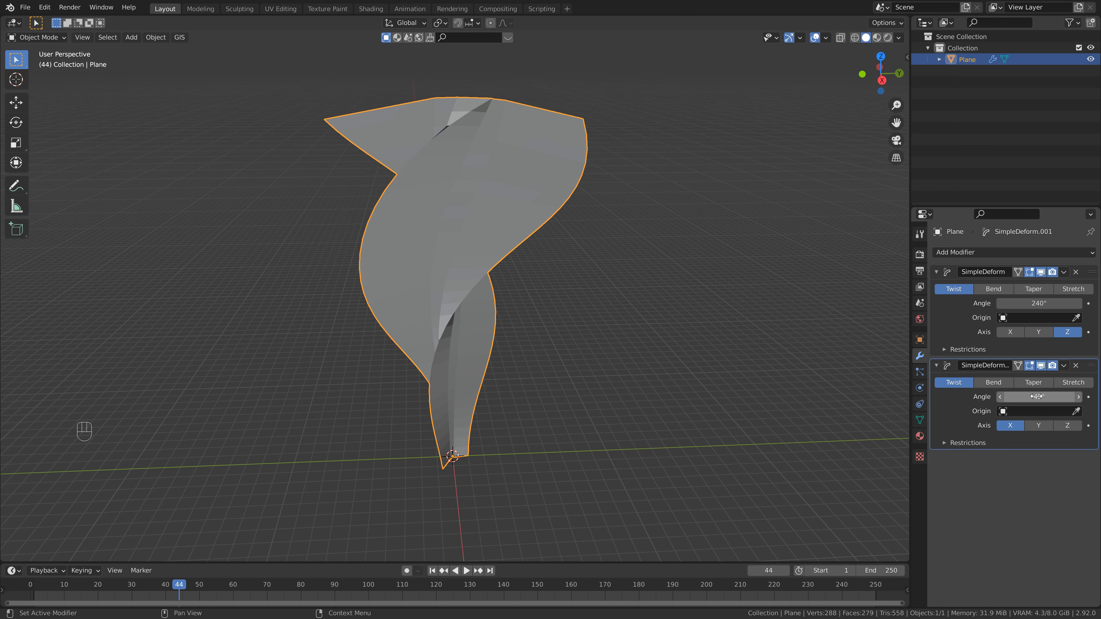
pyautogui.click(995, 383)
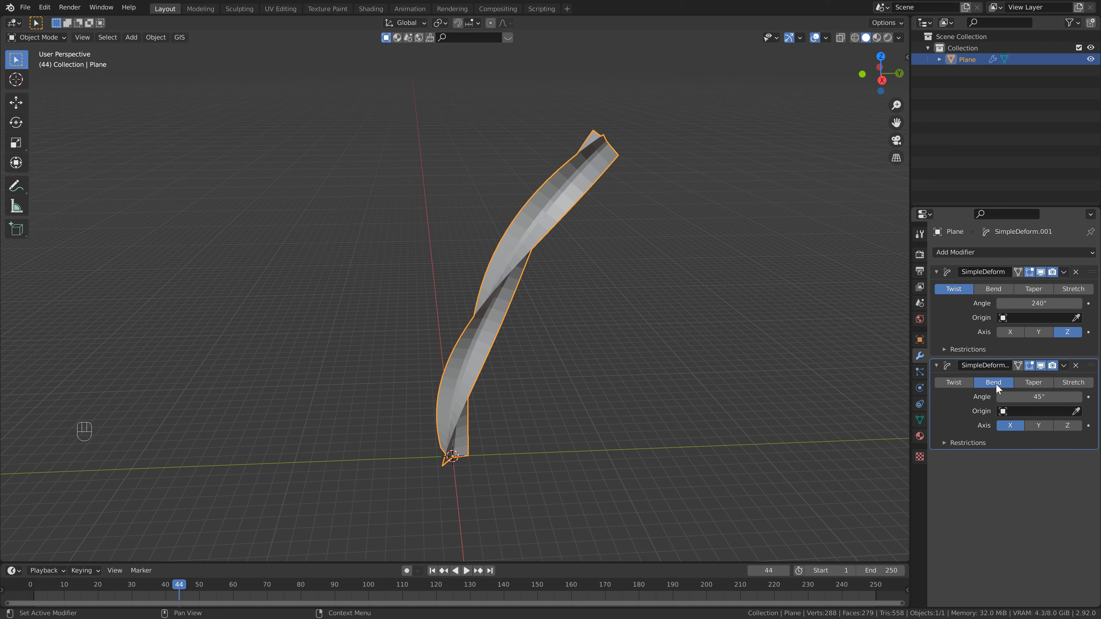
pyautogui.click(1036, 398)
pyautogui.write('360')
pyautogui.press('Return')
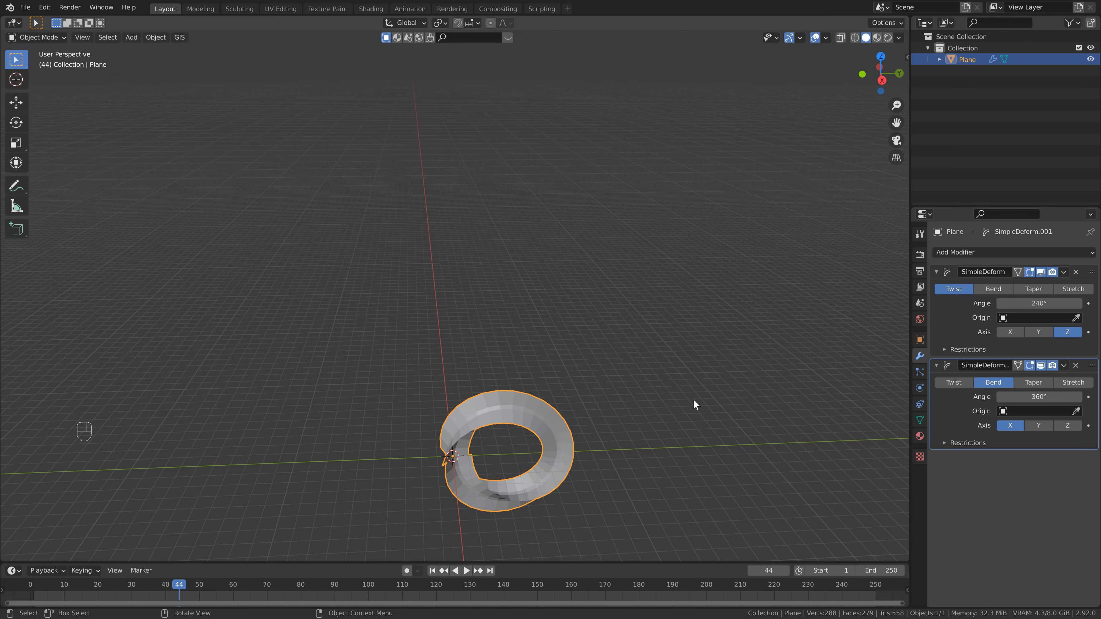
# - Switch the twisted ring back into Edit Mode
pyautogui.keyDown('shift'); pyautogui.moveTo(648, 410); pyautogui.dragTo(474, 233, button='middle'); pyautogui.keyUp('shift')
pyautogui.scroll(3, 486, 389)
pyautogui.scroll(3, 494, 265)
pyautogui.scroll(1, 494, 265)
pyautogui.scroll(1, 448, 207)
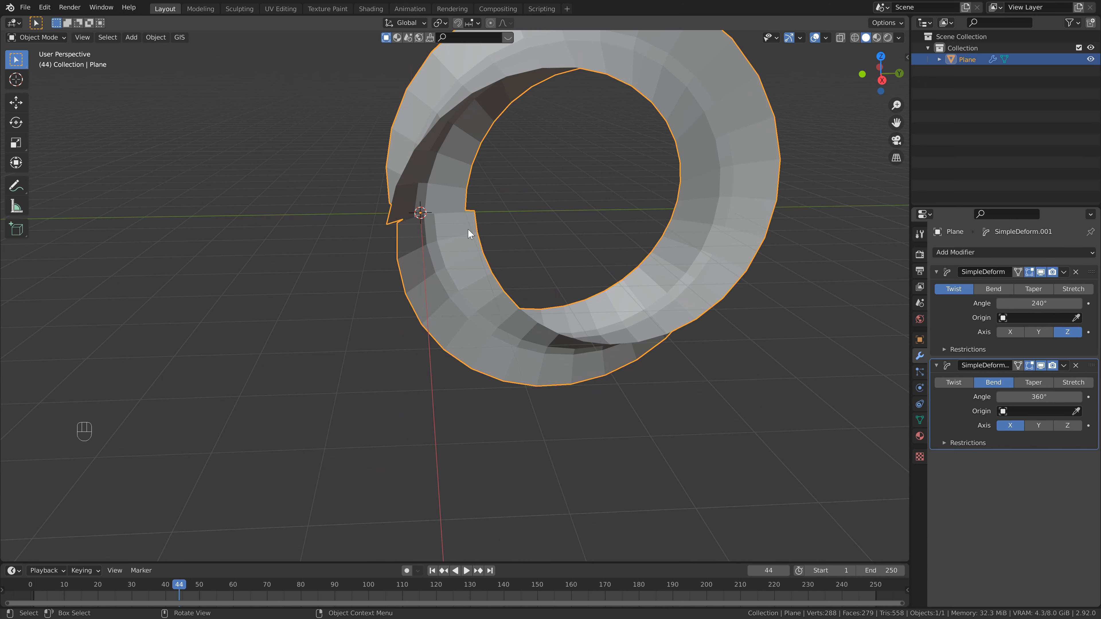
pyautogui.press('Tab')
pyautogui.press('Tab')
pyautogui.press('Tab')
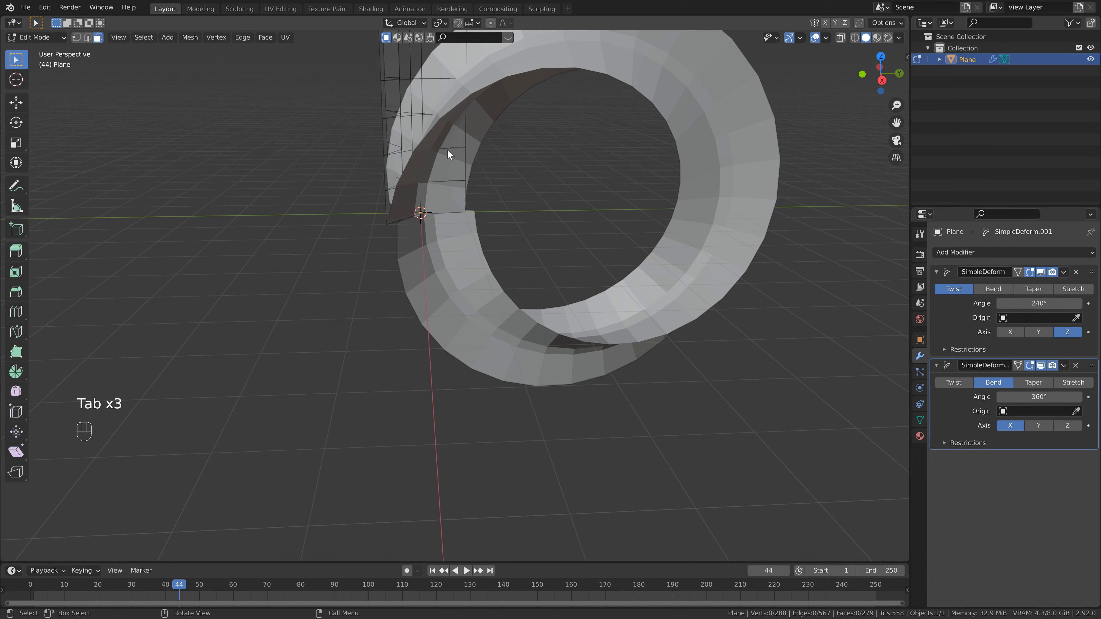
# - Select all of the column's geometry and move it about 0.14 m along the Y axis
pyautogui.scroll(-1, 447, 149)
pyautogui.keyDown('shift'); pyautogui.moveTo(463, 171); pyautogui.dragTo(470, 324, button='middle'); pyautogui.keyUp('shift')
pyautogui.scroll(-4, 470, 325)
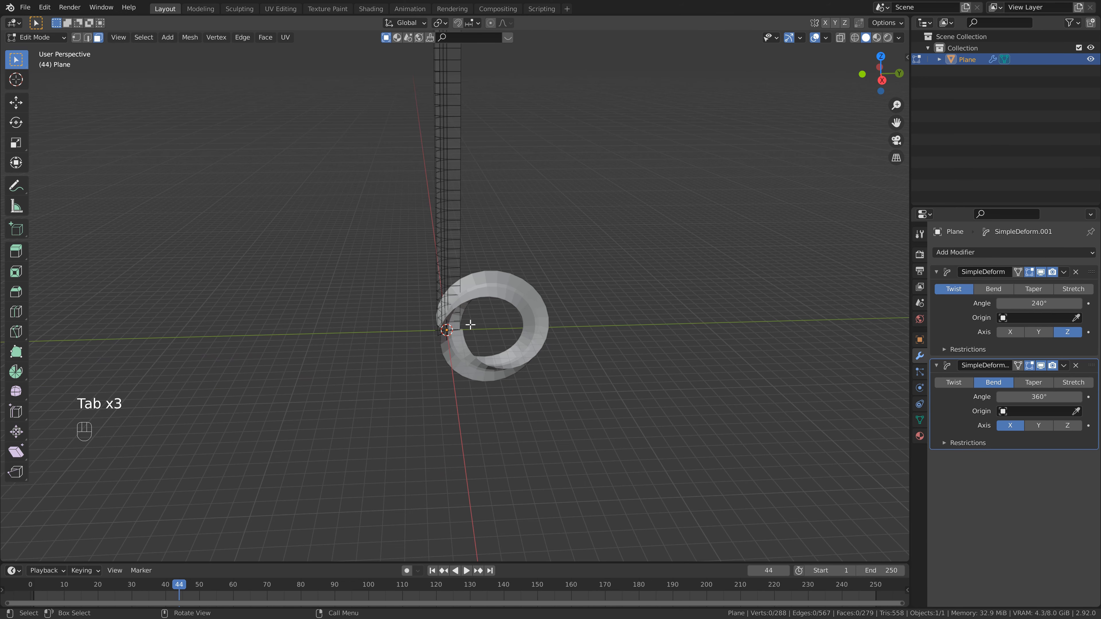
pyautogui.scroll(-4, 450, 125)
pyautogui.scroll(6, 485, 208)
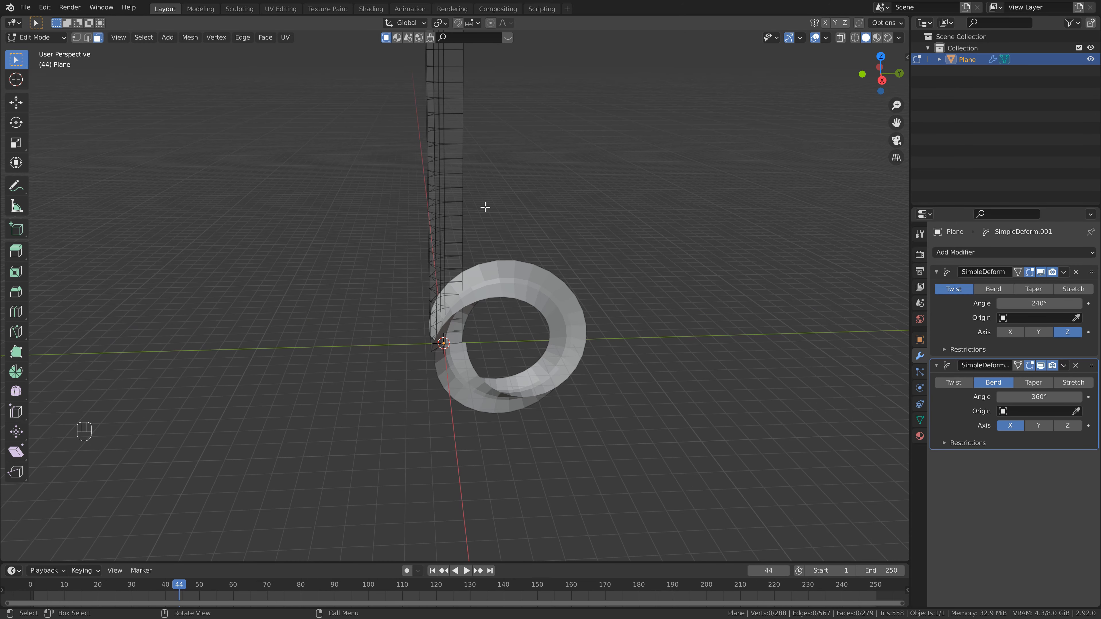
pyautogui.scroll(3, 487, 208)
pyautogui.press('a')
pyautogui.keyDown('shift'); pyautogui.moveTo(449, 201); pyautogui.dragTo(439, 89, button='middle'); pyautogui.keyUp('shift')
pyautogui.scroll(3, 489, 250)
pyautogui.press('g')
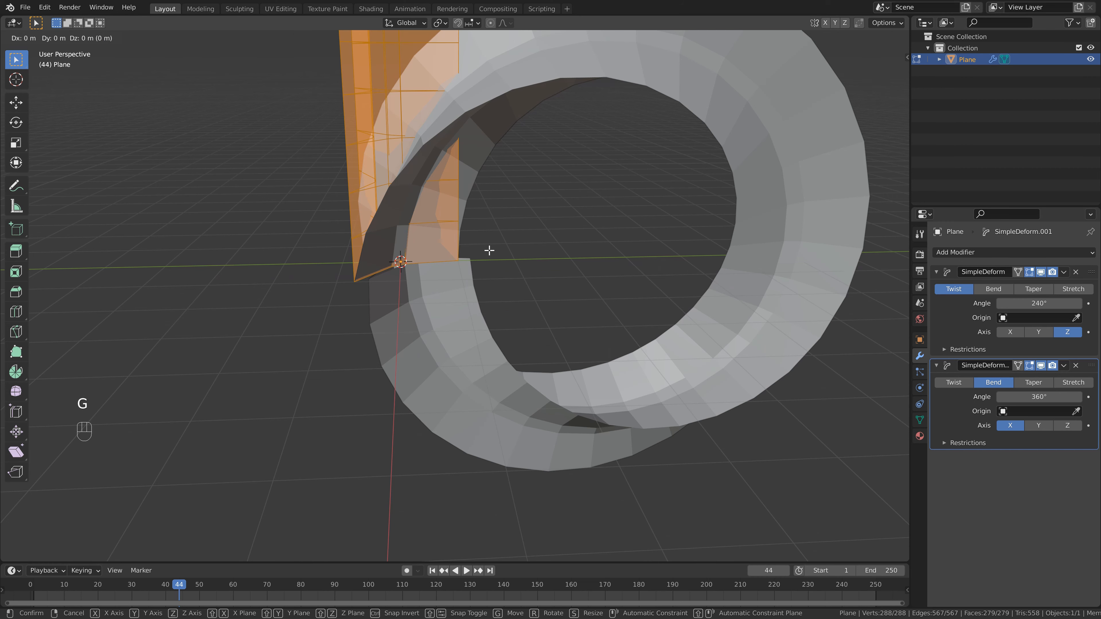
pyautogui.press('y')
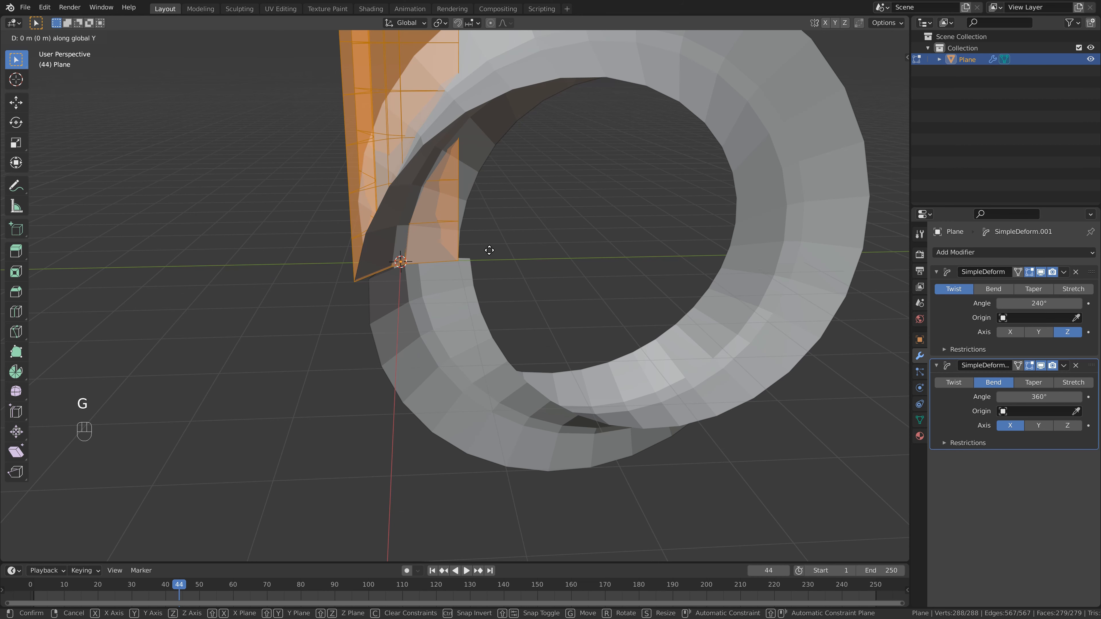
pyautogui.click(525, 250)
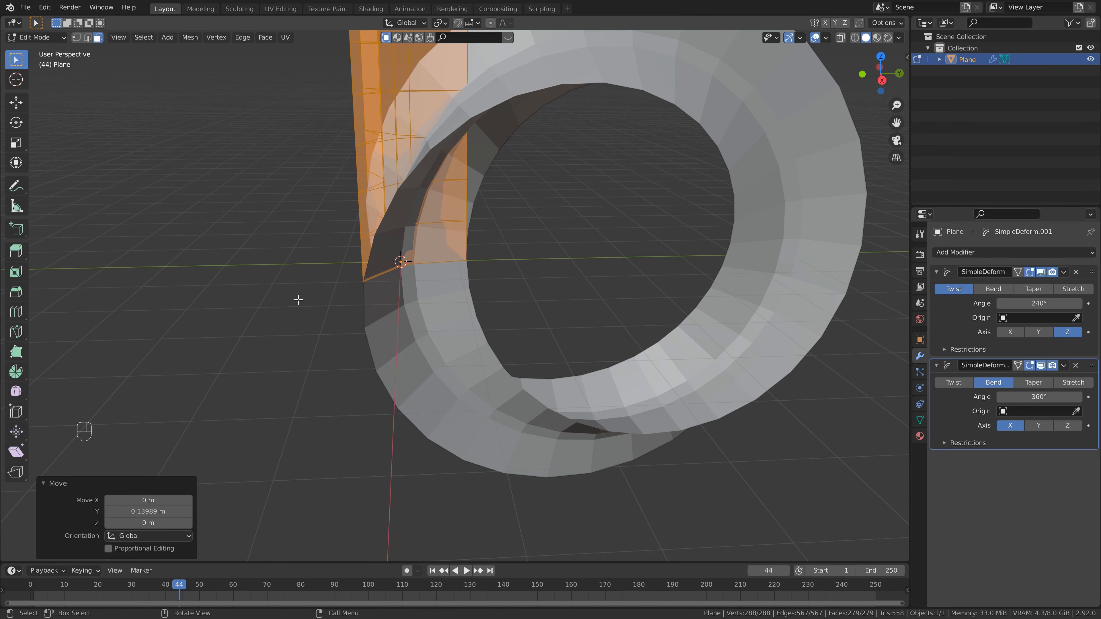
# - Return to Object Mode and save the file
pyautogui.press('Tab')
pyautogui.scroll(2, 453, 306)
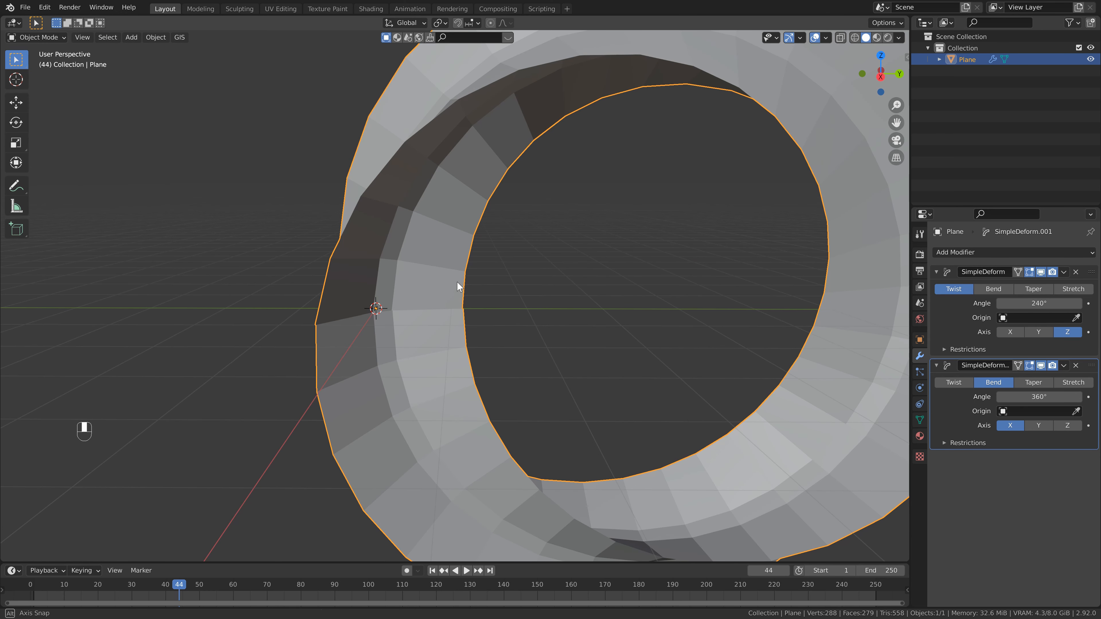
pyautogui.scroll(-1, 459, 285)
pyautogui.scroll(-1, 450, 306)
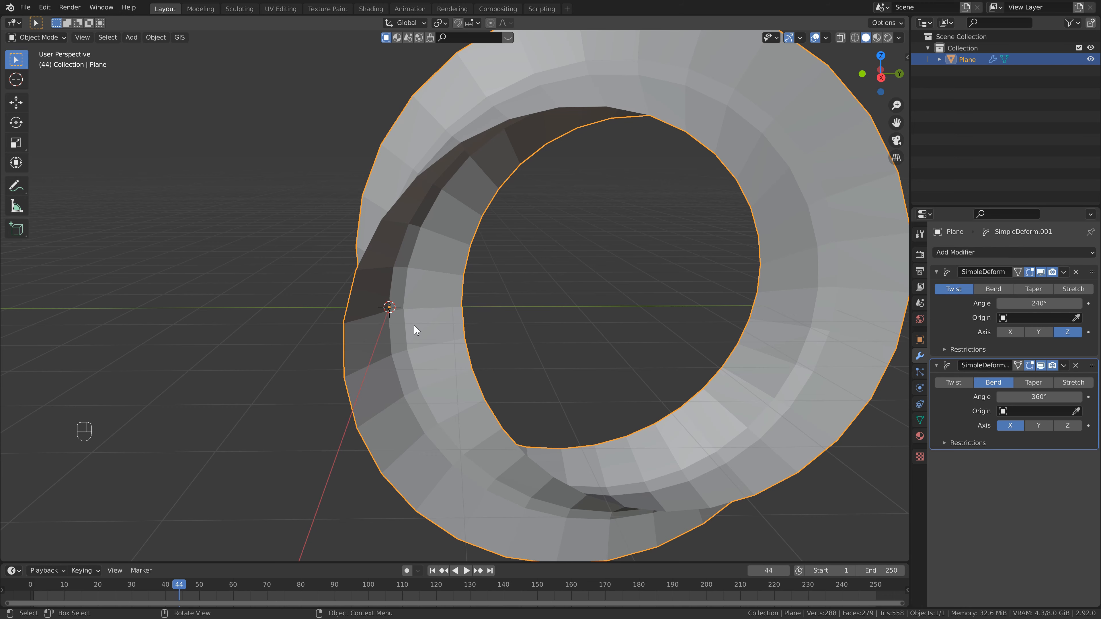
pyautogui.scroll(-1, 391, 298)
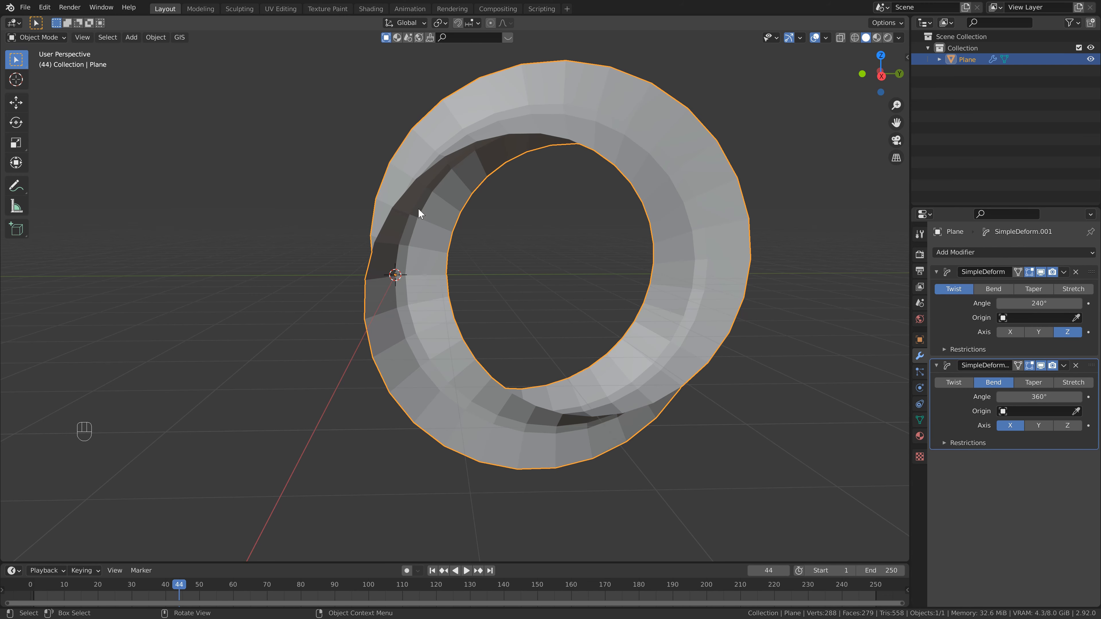
pyautogui.scroll(-2, 506, 268)
pyautogui.hotkey('ctrl', 's')
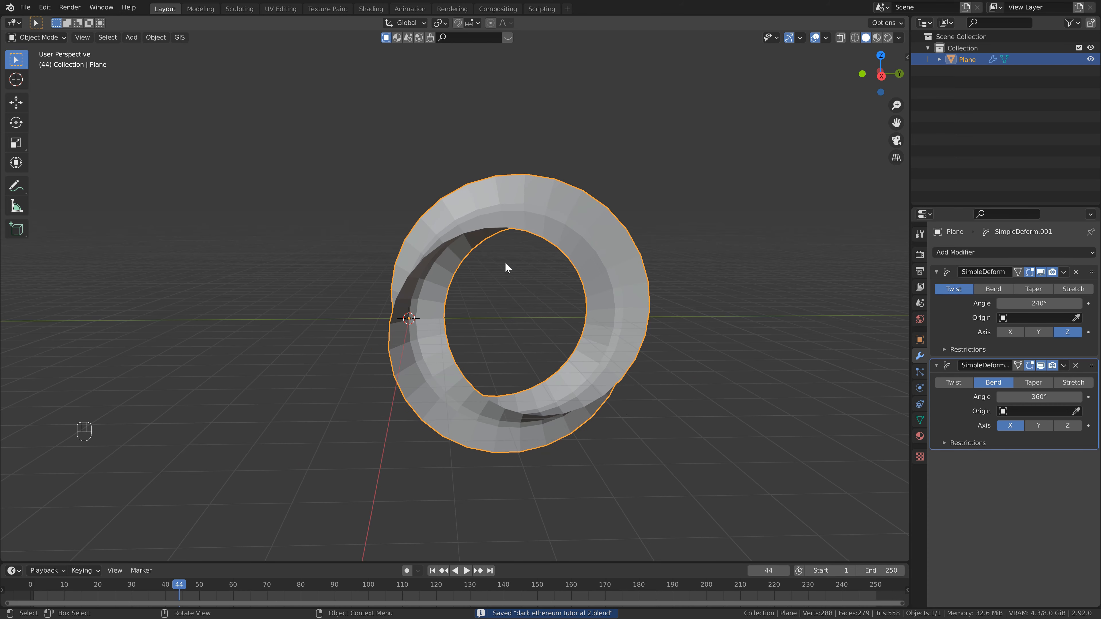
# - Open the sidebar showing the object's transform properties
pyautogui.press('n')
pyautogui.keyDown('shift'); pyautogui.moveTo(522, 280); pyautogui.dragTo(504, 294, button='middle'); pyautogui.keyUp('shift')
pyautogui.scroll(1, 473, 304)
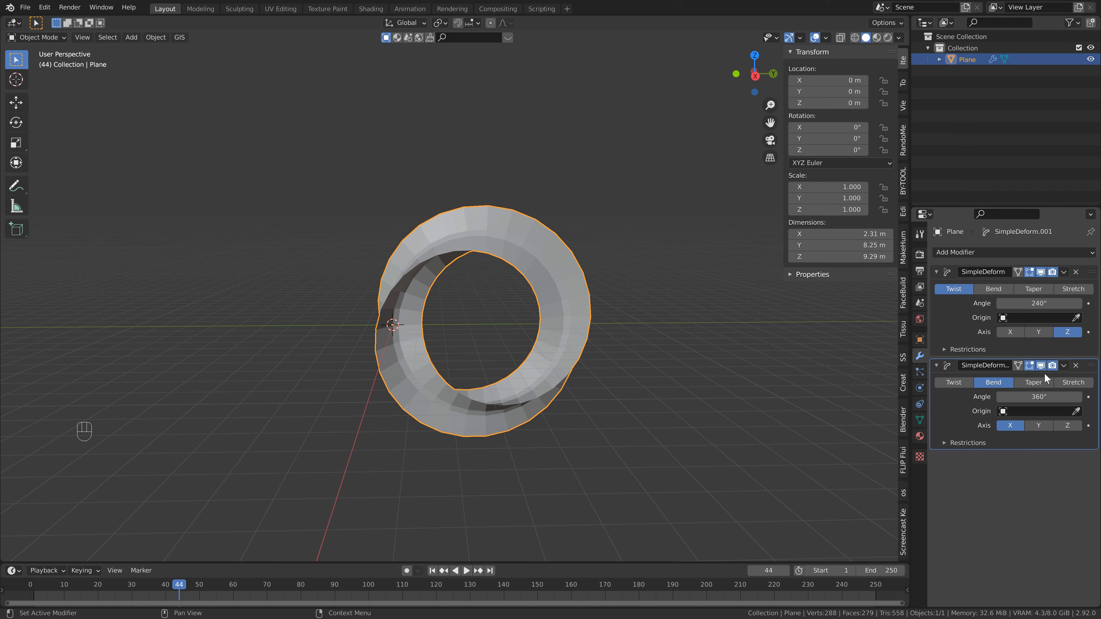
pyautogui.click(1042, 363)
pyautogui.click(1043, 273)
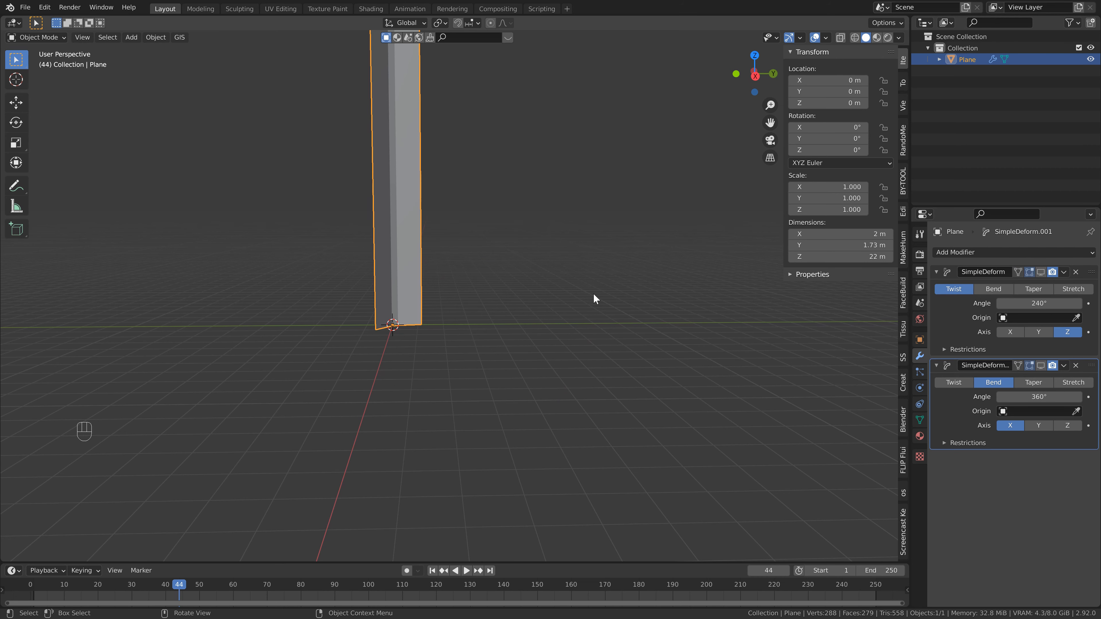
pyautogui.scroll(-1, 589, 291)
pyautogui.keyDown('shift'); pyautogui.moveTo(587, 282); pyautogui.dragTo(591, 380, button='middle'); pyautogui.keyUp('shift')
pyautogui.moveTo(821, 151); pyautogui.dragTo(98, 115)
pyautogui.click(821, 151)
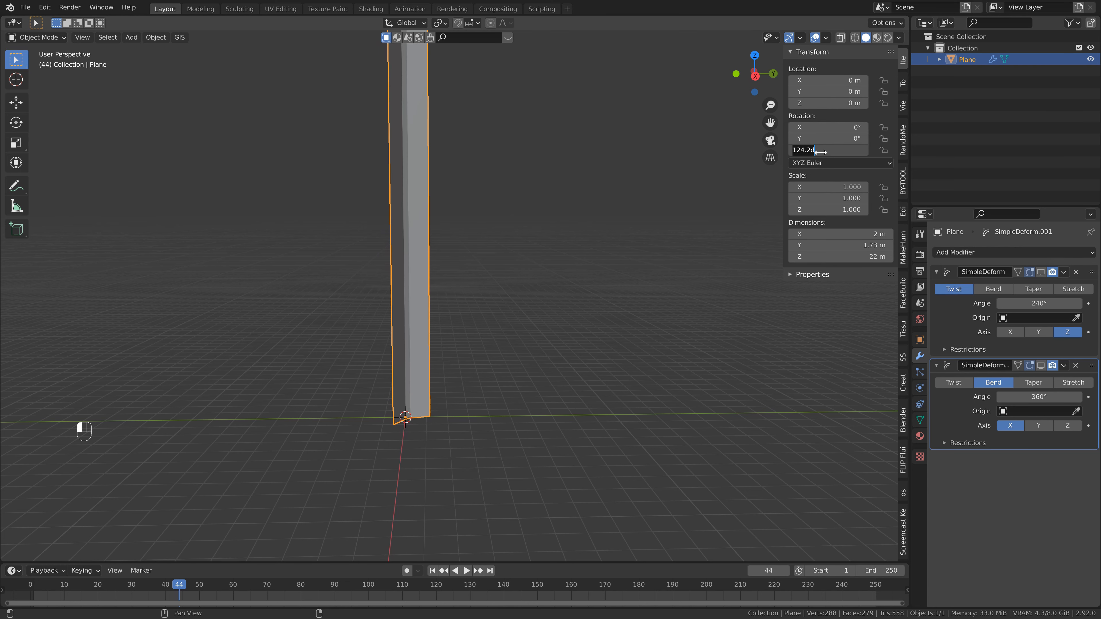
pyautogui.write('0')
pyautogui.press('Return')
pyautogui.click(1040, 272)
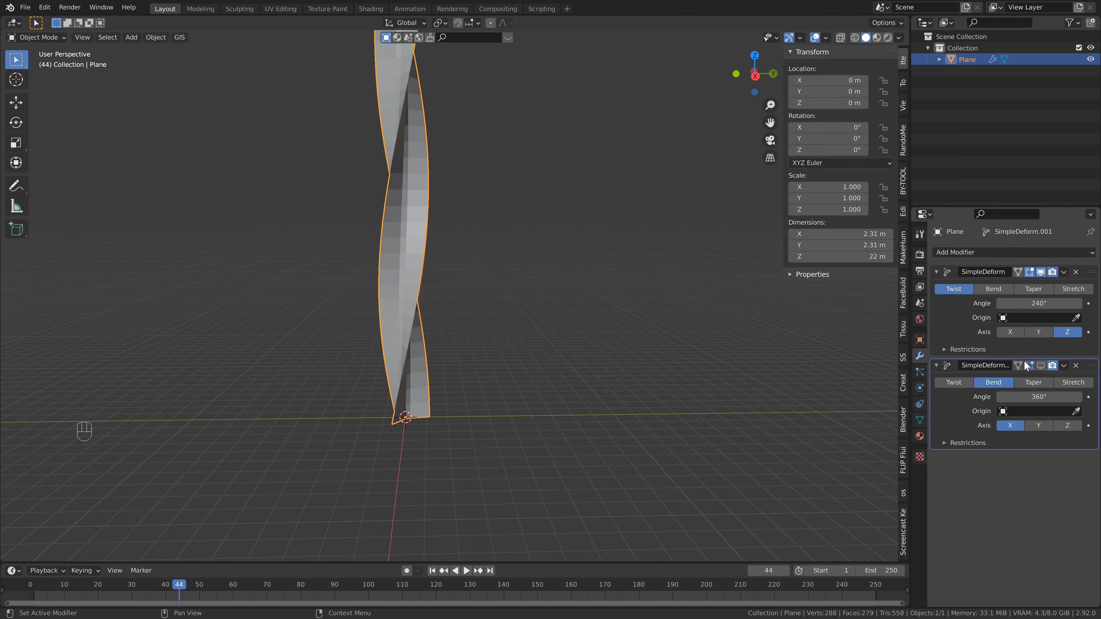
pyautogui.click(1041, 366)
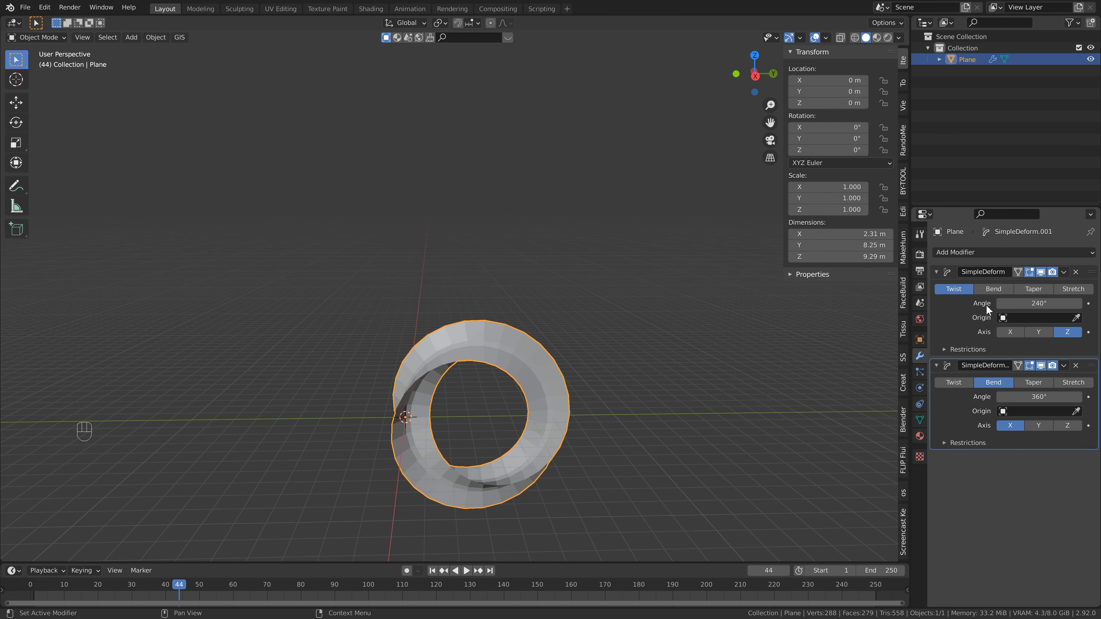
pyautogui.moveTo(851, 150); pyautogui.dragTo(867, 150)
pyautogui.click(829, 150)
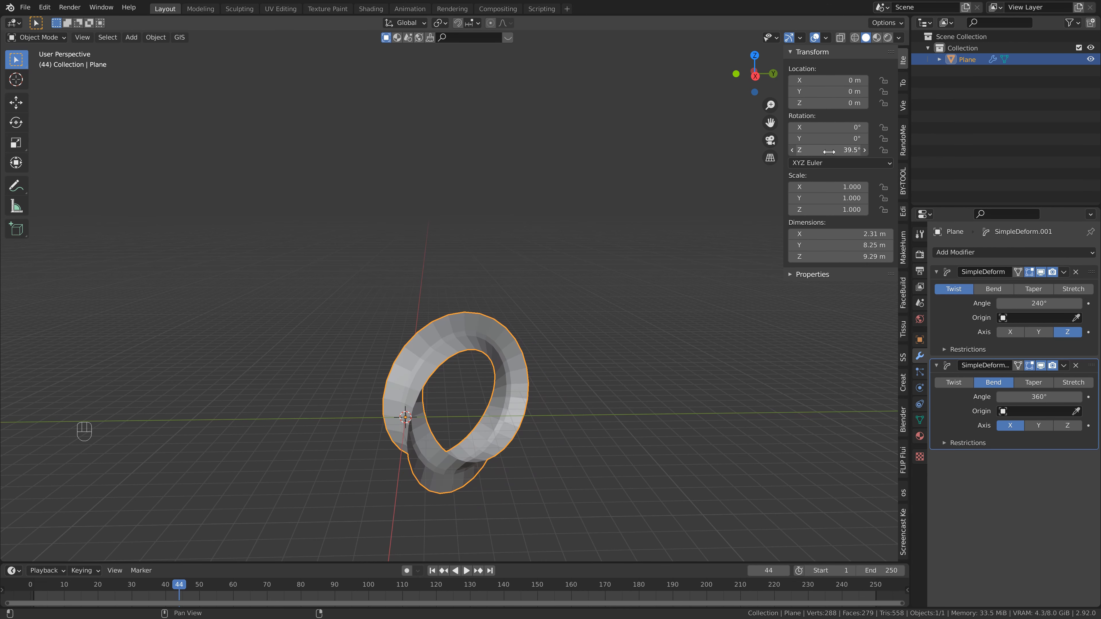
pyautogui.write('0')
pyautogui.press('Return')
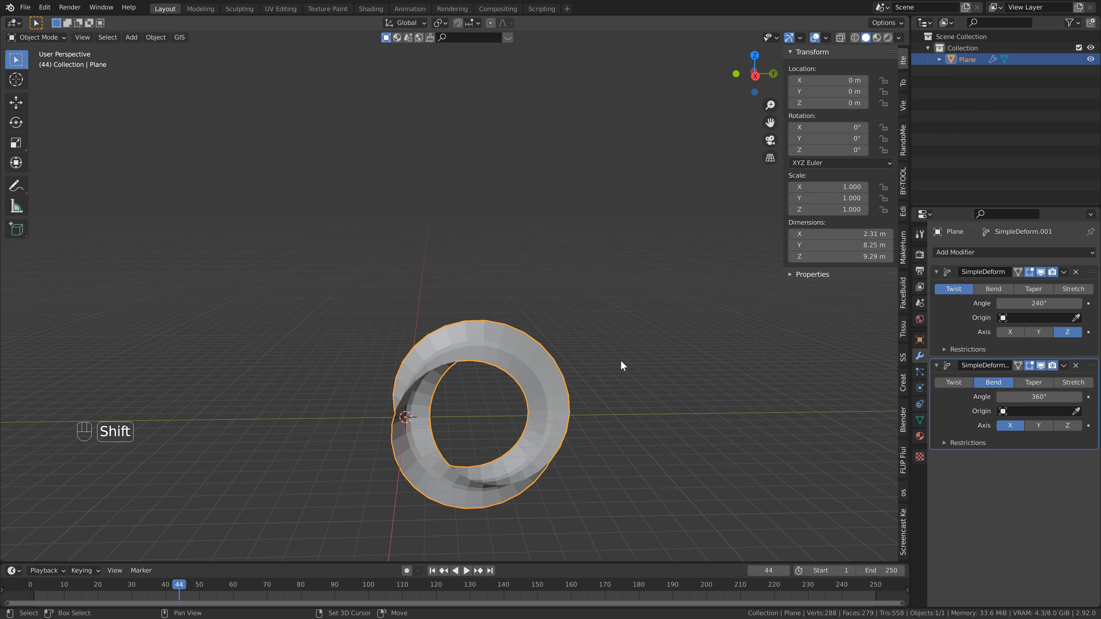
pyautogui.keyDown('shift'); pyautogui.moveTo(356, 367); pyautogui.dragTo(342, 238, button='middle'); pyautogui.keyUp('shift')
pyautogui.scroll(1, 342, 239)
pyautogui.keyDown('shift'); pyautogui.moveTo(476, 275); pyautogui.dragTo(472, 295, button='middle'); pyautogui.keyUp('shift')
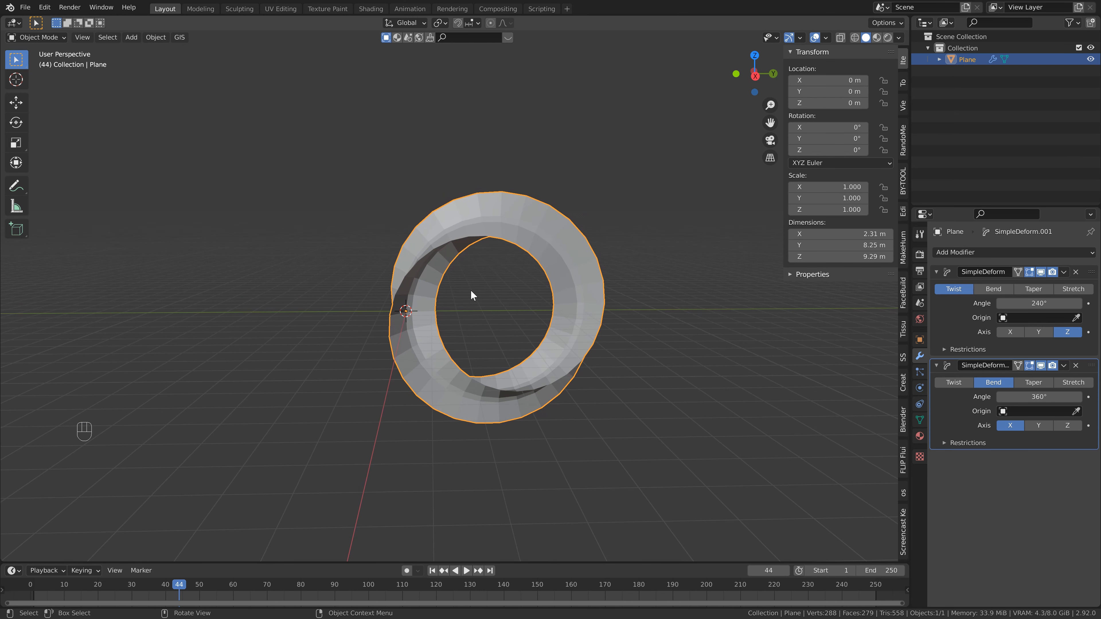
pyautogui.press('shift')
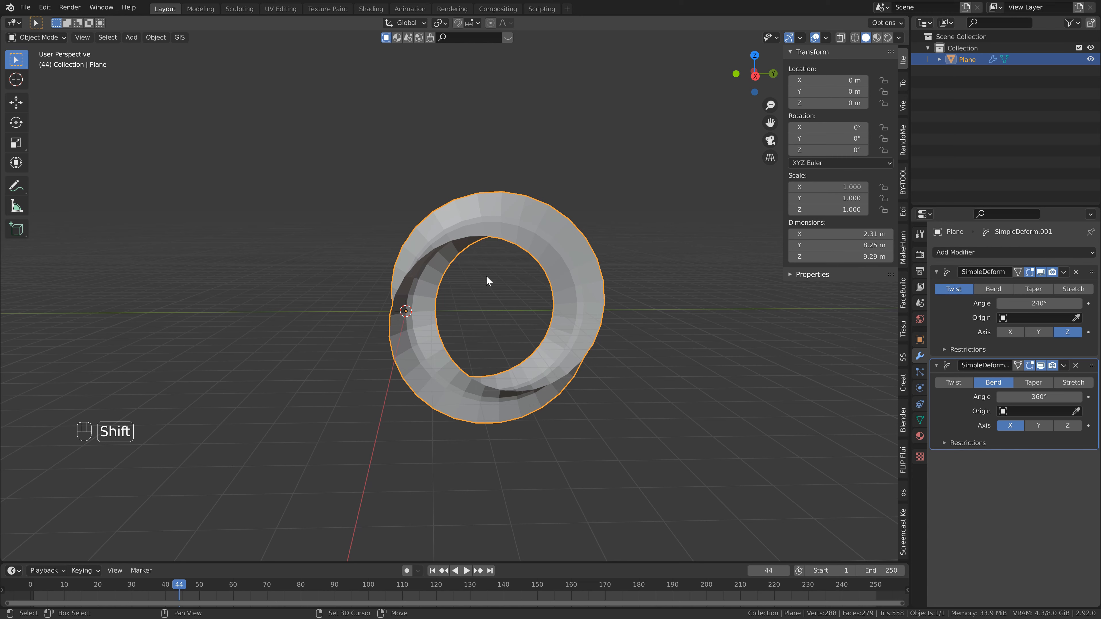
# - Add a Plain Axes empty at the origin
pyautogui.hotkey('shift', 'a')
pyautogui.moveTo(486, 277)
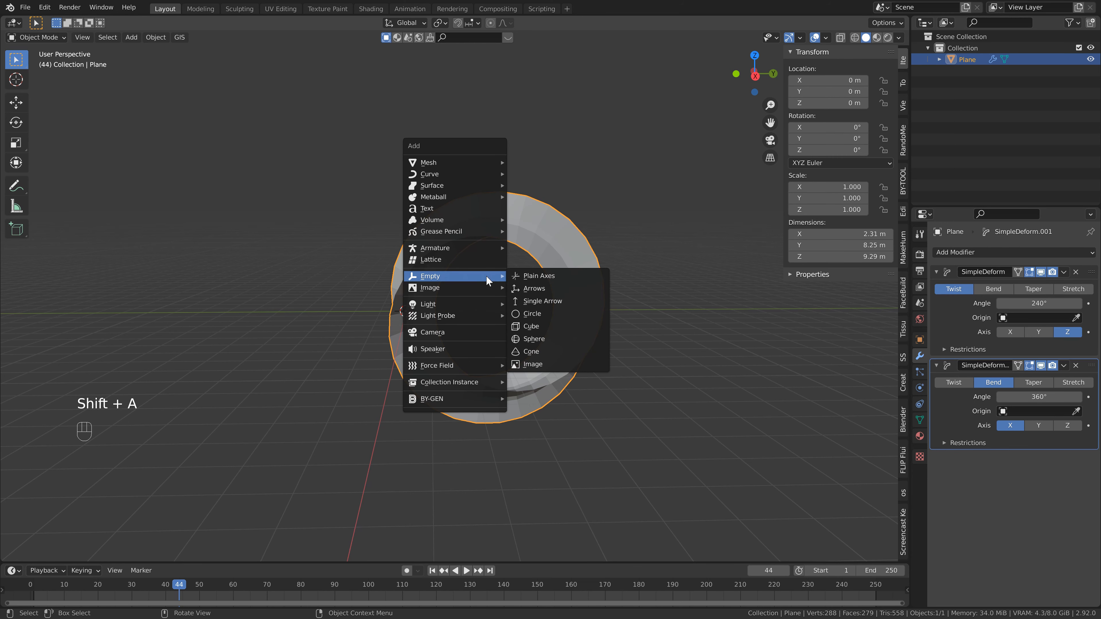
pyautogui.click(524, 278)
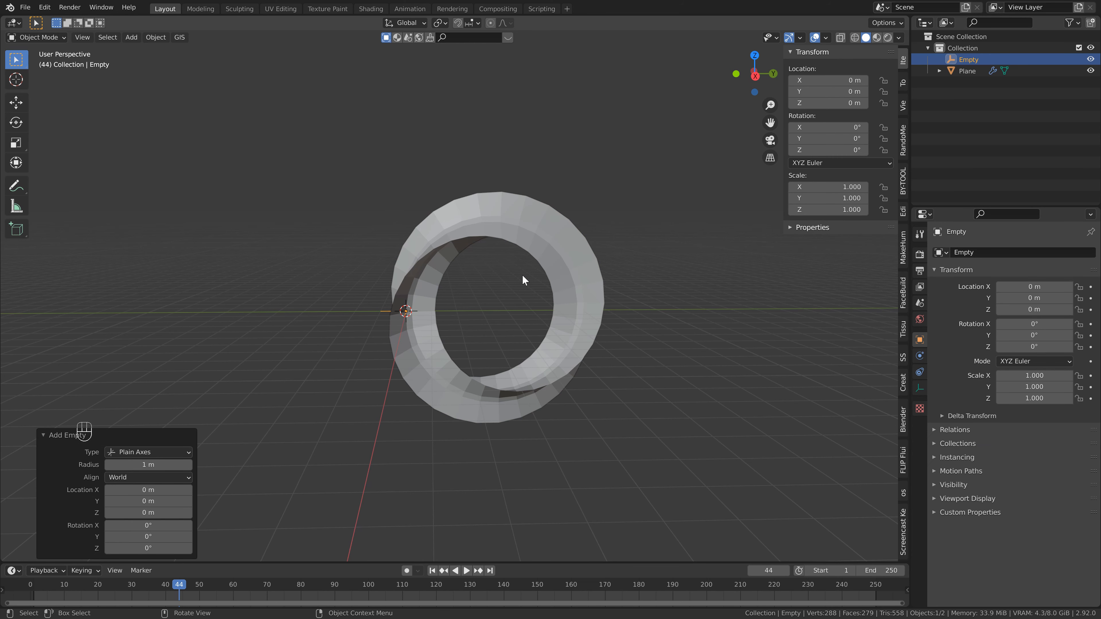
# - Select the ring and rename it Mobius loop
pyautogui.click(558, 292)
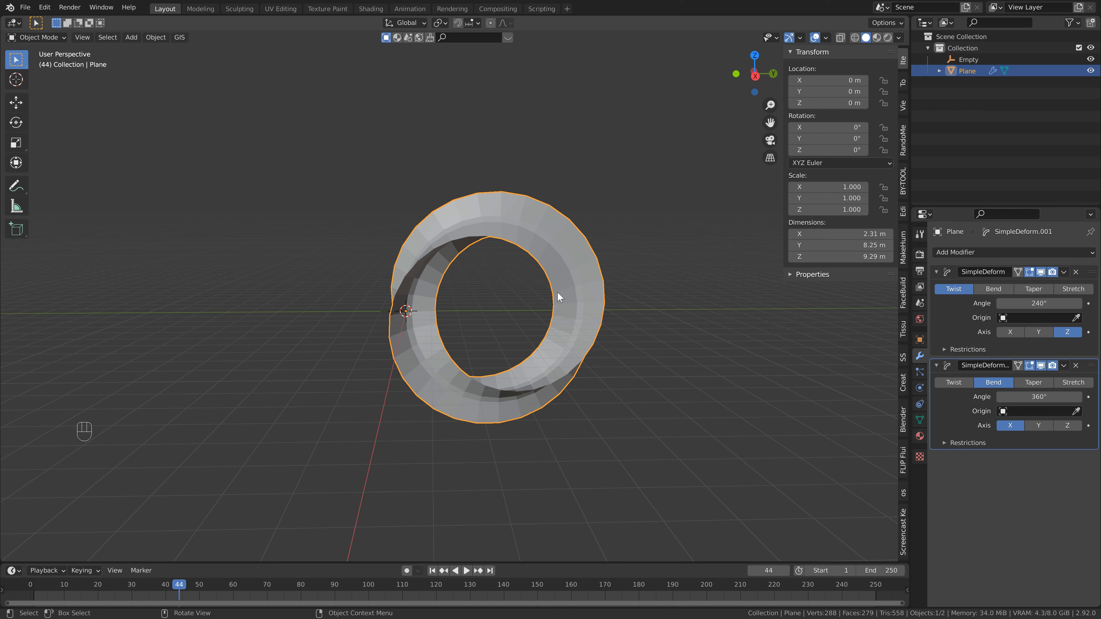
pyautogui.doubleClick(969, 71)
pyautogui.write('Mobius')
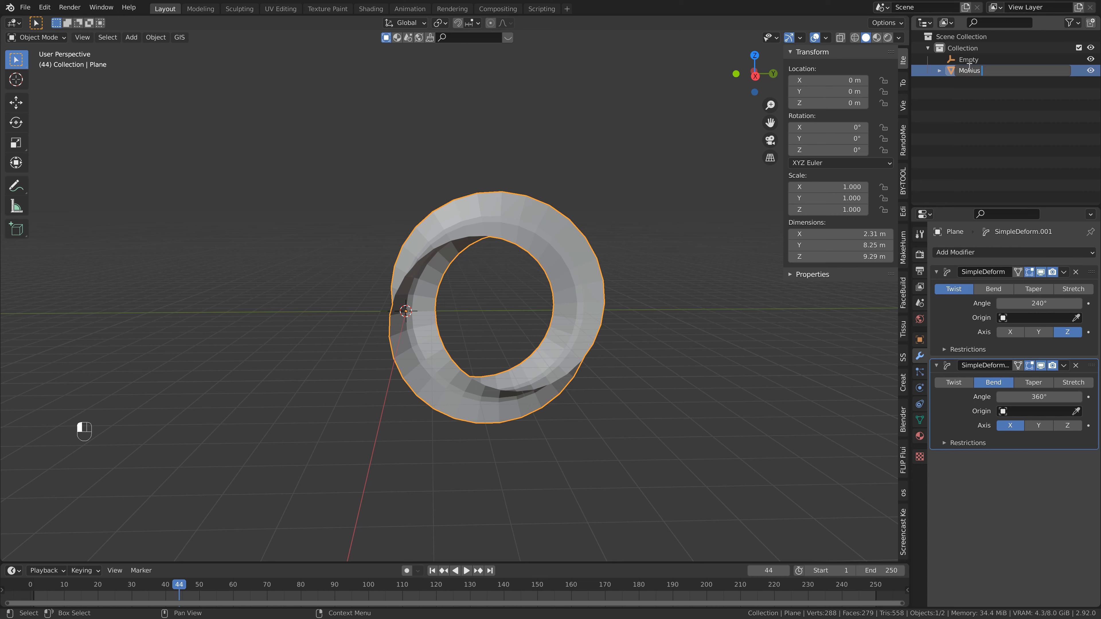
pyautogui.write(' loop')
pyautogui.press('Return')
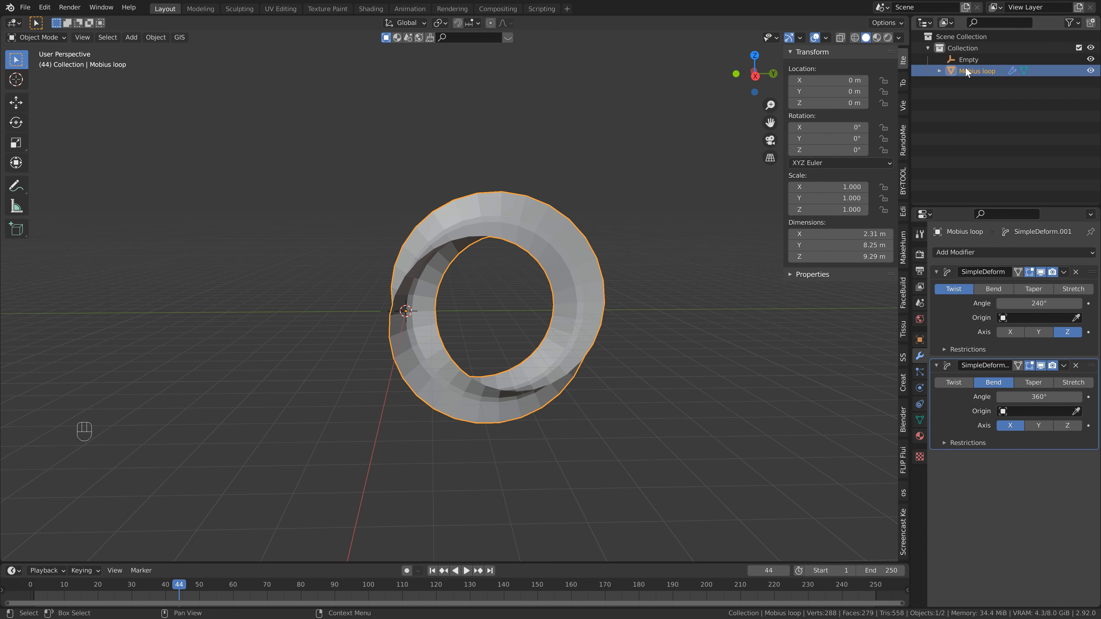
# - Rename the empty Bend Origin
pyautogui.click(969, 59)
pyautogui.doubleClick(970, 59)
pyautogui.press('BackSpace')
pyautogui.press('BackSpace')
pyautogui.press('BackSpace')
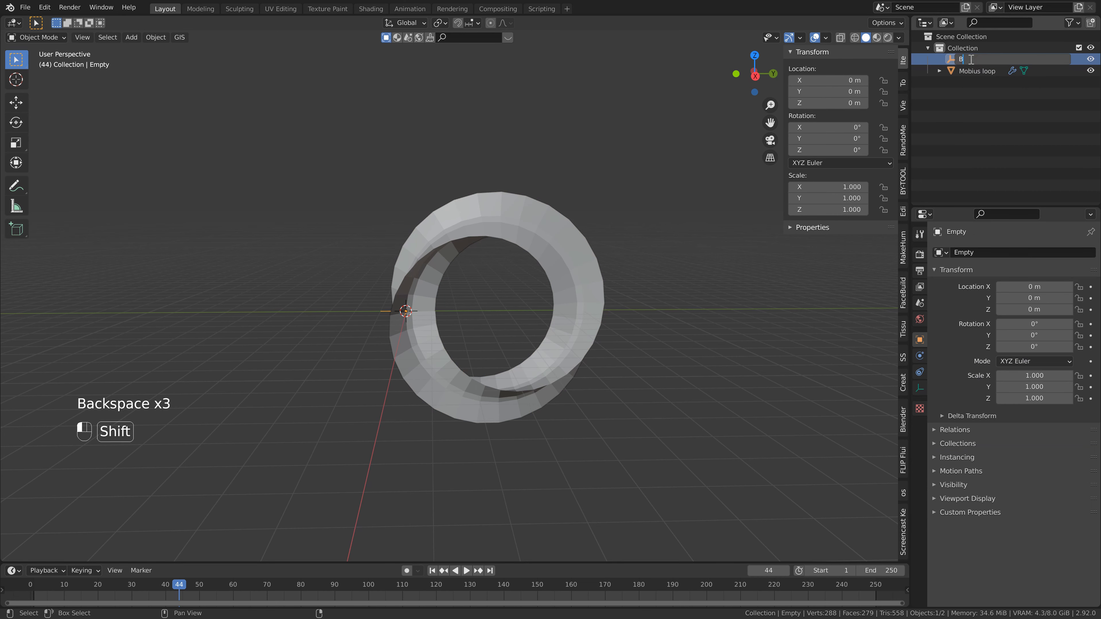
pyautogui.write('Bend Origin')
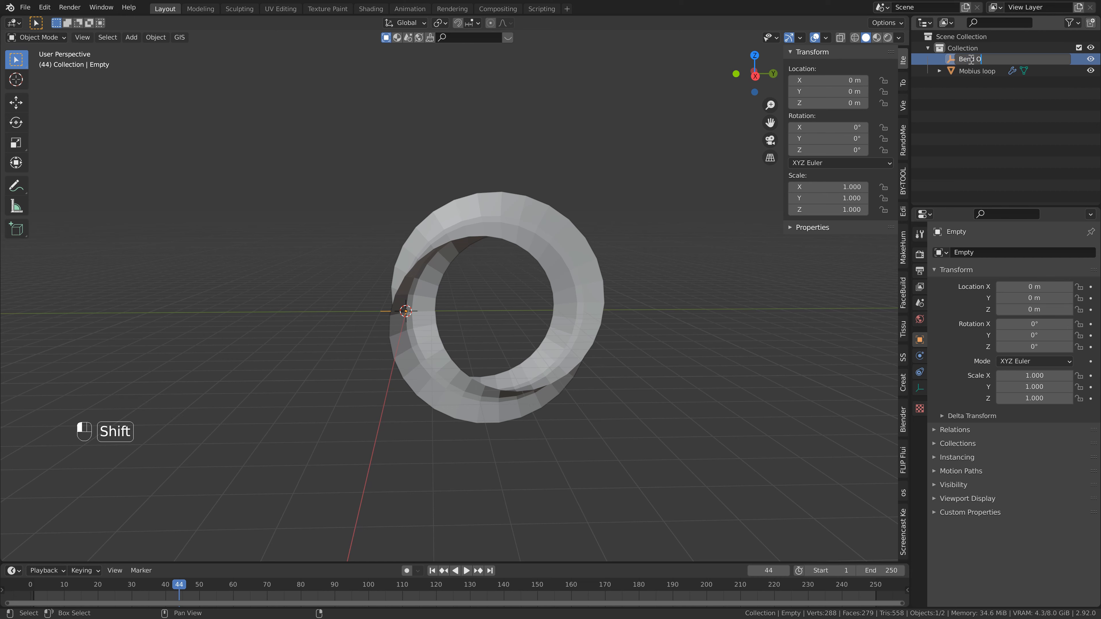
pyautogui.press('Return')
# - Set the Bend modifier's origin to the Bend Origin empty on the ring and save the file
pyautogui.click(554, 229)
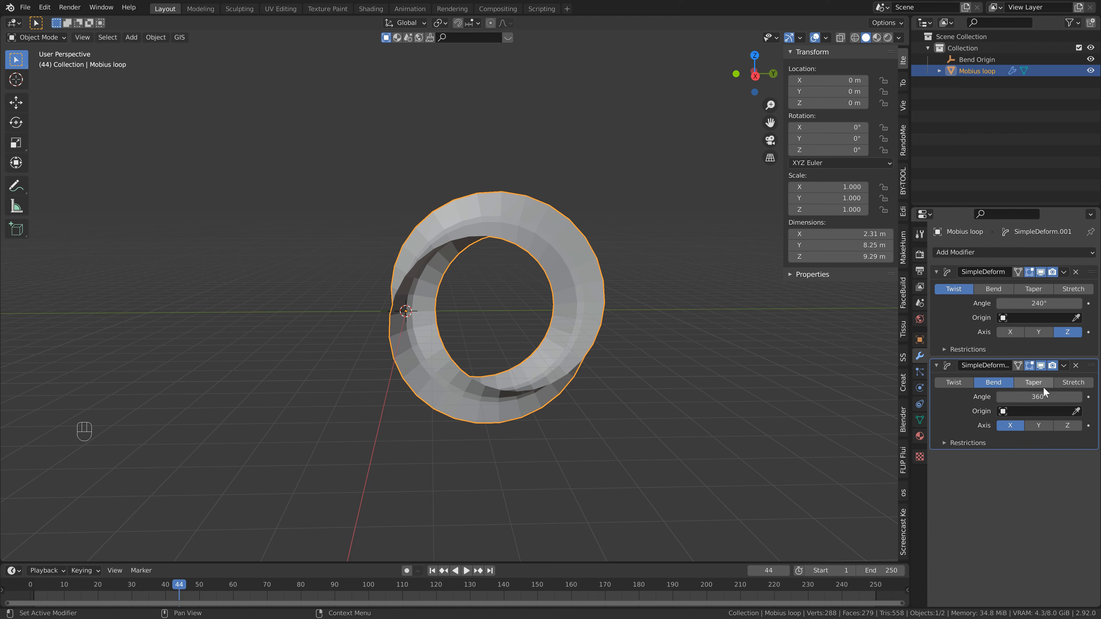
pyautogui.click(1049, 411)
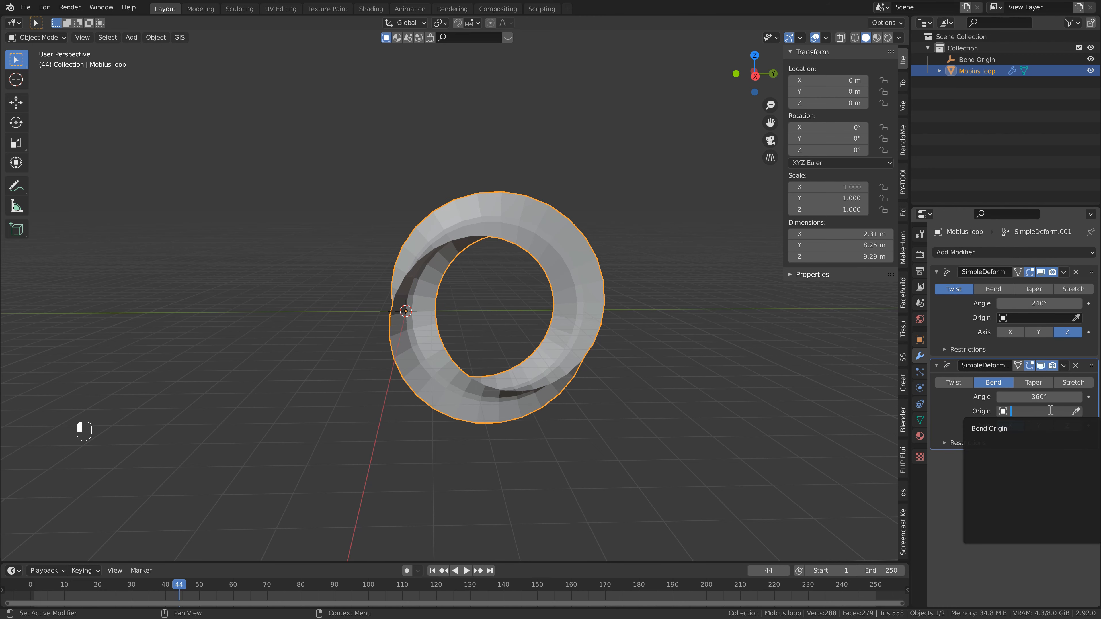
pyautogui.click(1040, 429)
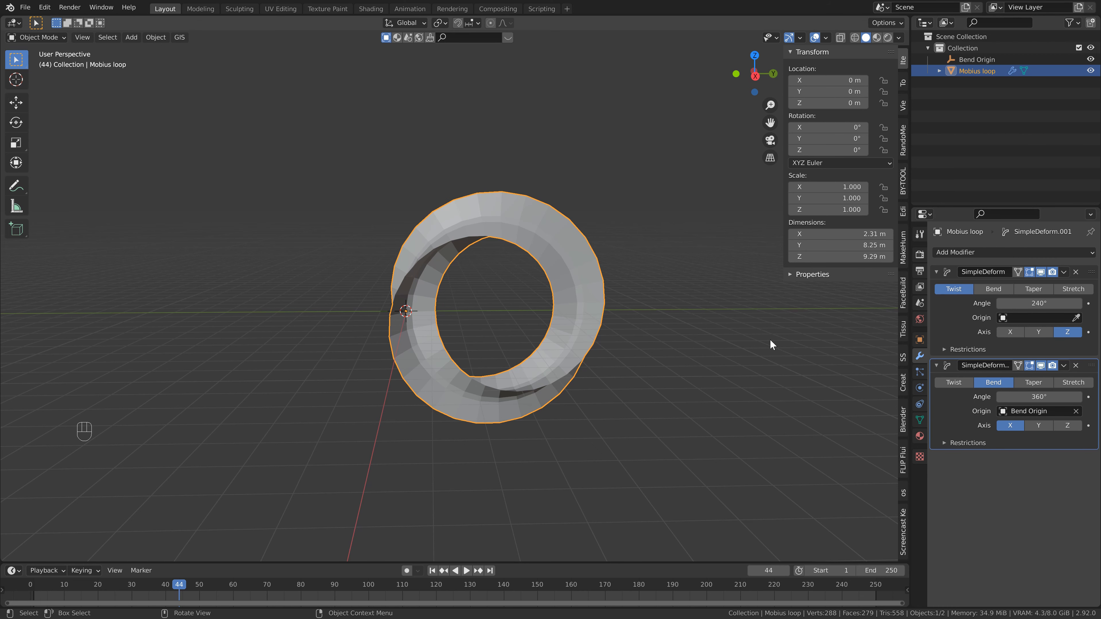
pyautogui.moveTo(847, 150); pyautogui.dragTo(345, 385)
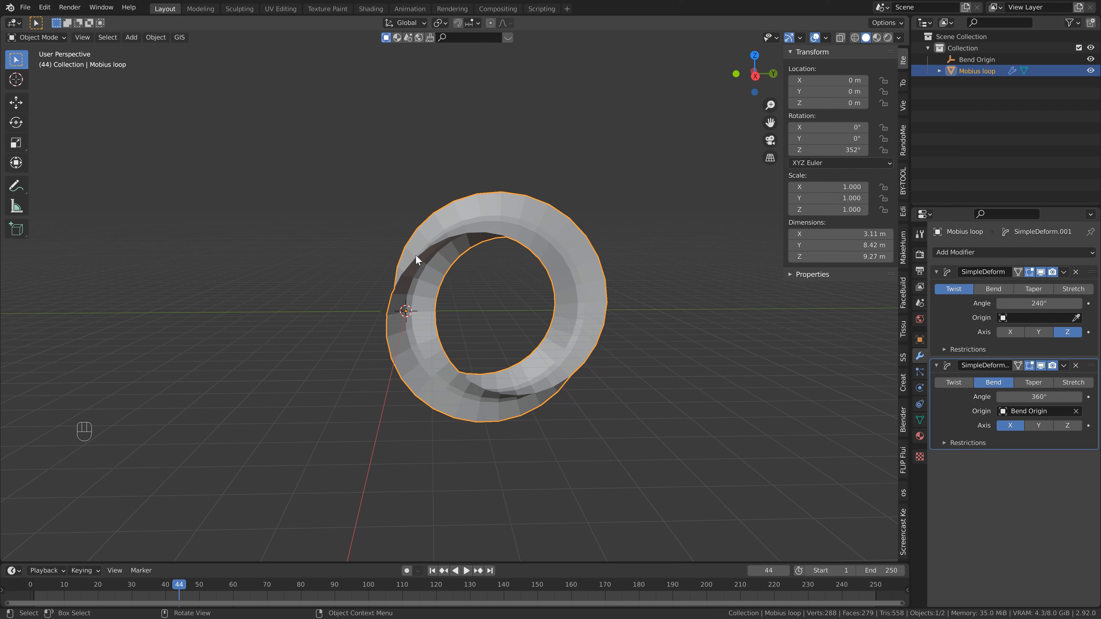
pyautogui.hotkey('alt', 'r')
pyautogui.hotkey('ctrl', 's')
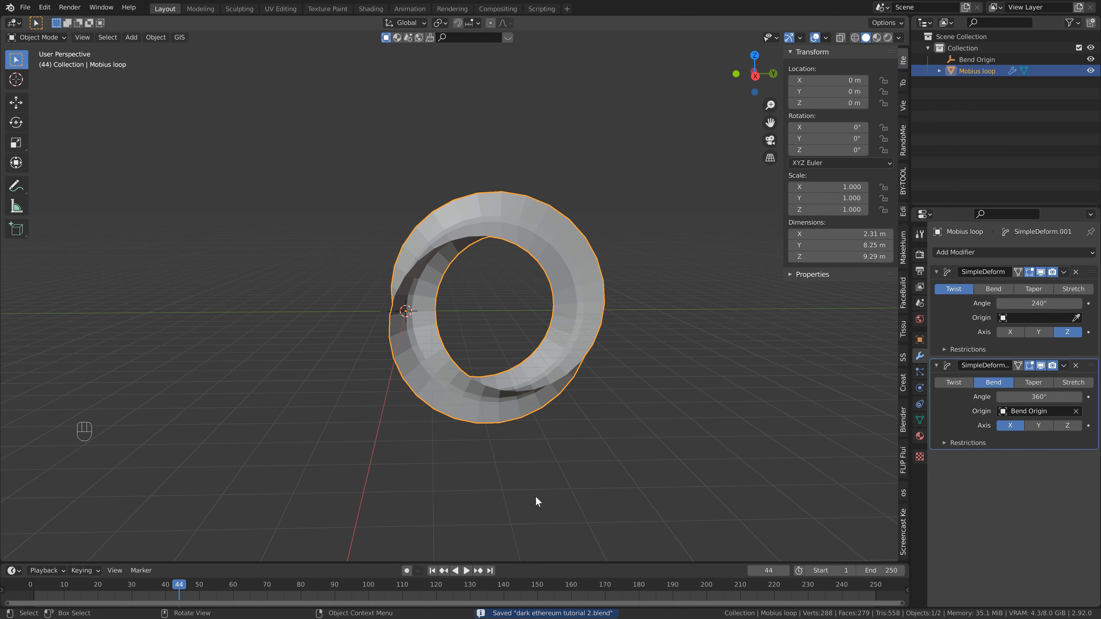
# - Go to frame 1 and insert a keyframe on the ring's Z rotation at 0°
pyautogui.click(433, 571)
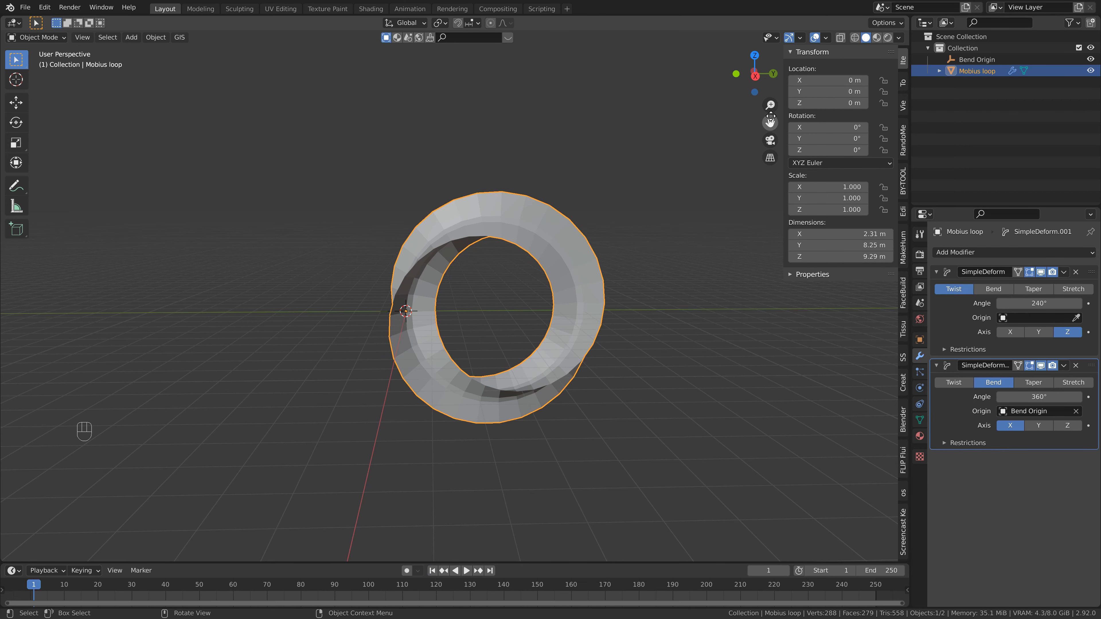
pyautogui.rightClick(825, 152)
pyautogui.click(761, 164)
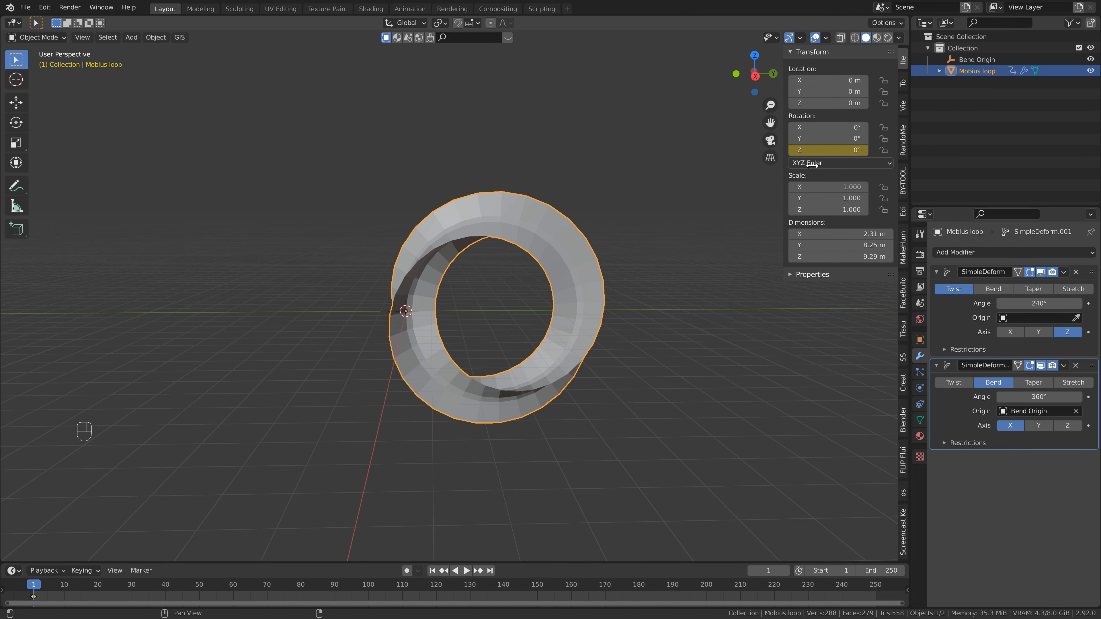
# - Jump to frame 250, set the ring's Z rotation to 540° and keyframe it
pyautogui.hotkey('shift', 'Right')
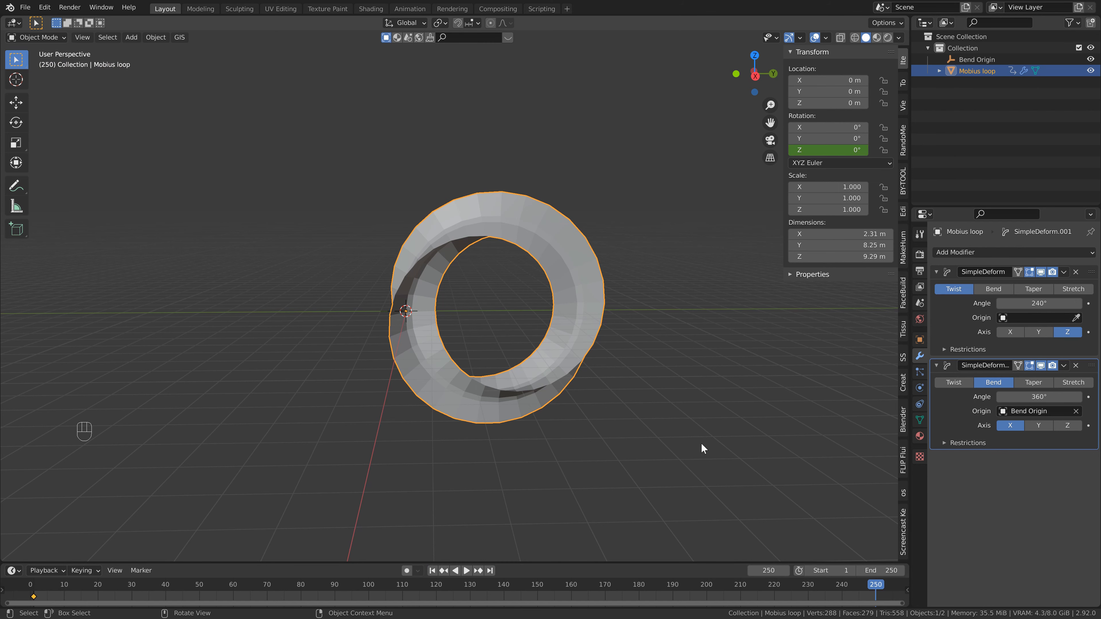
pyautogui.doubleClick(838, 150)
pyautogui.write('540')
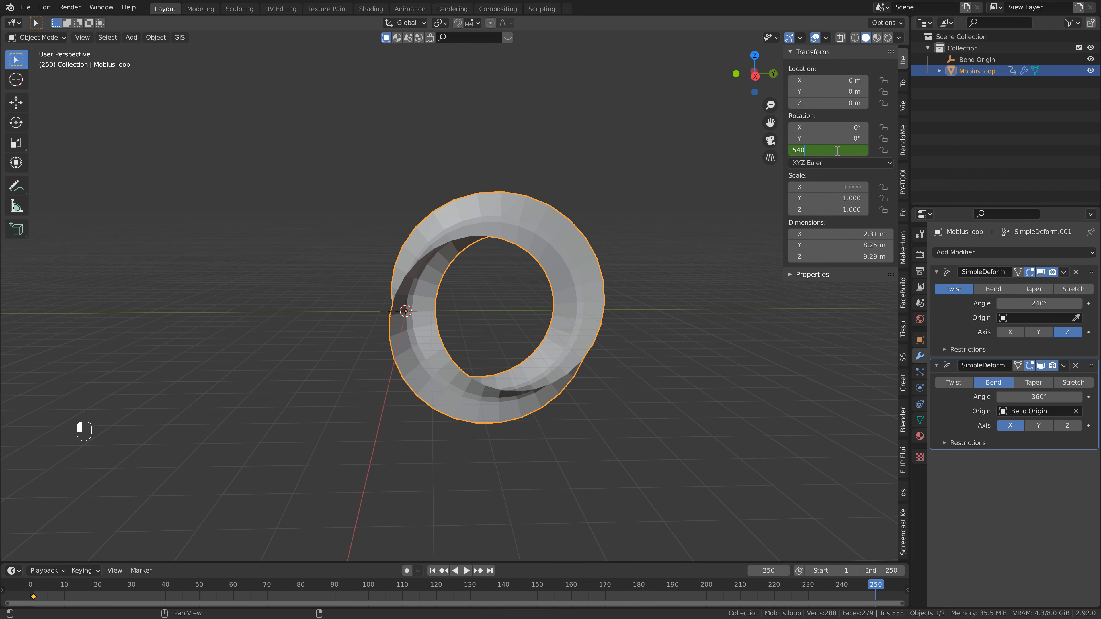
pyautogui.press('Return')
pyautogui.rightClick(837, 150)
pyautogui.click(836, 151)
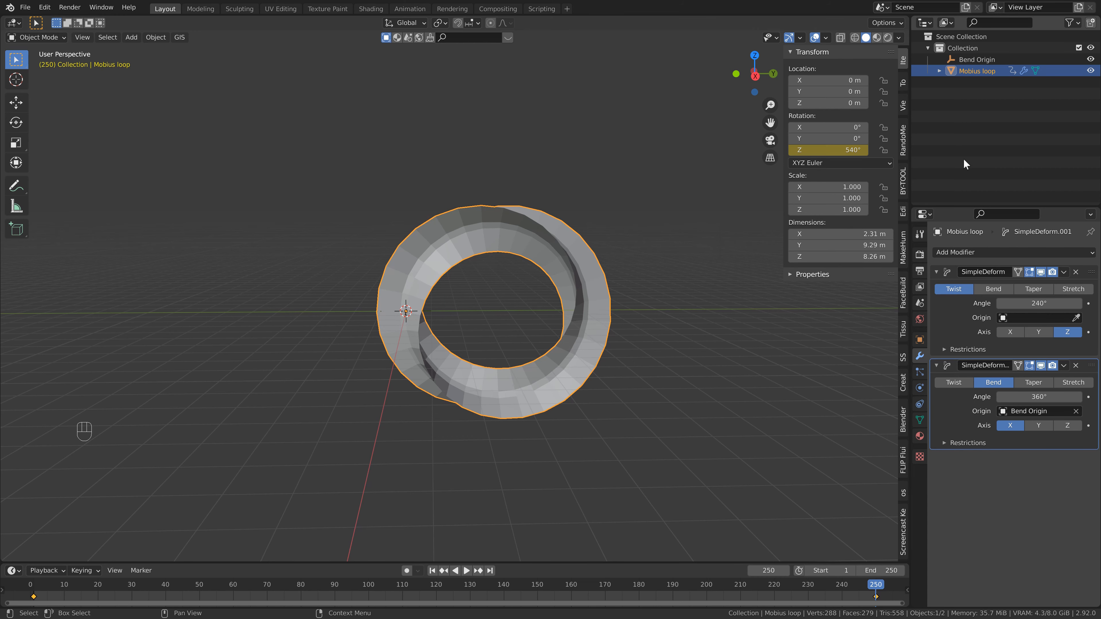
# - Play back the ring's rotation animation, stop it, and return to frame 1
pyautogui.press('space')
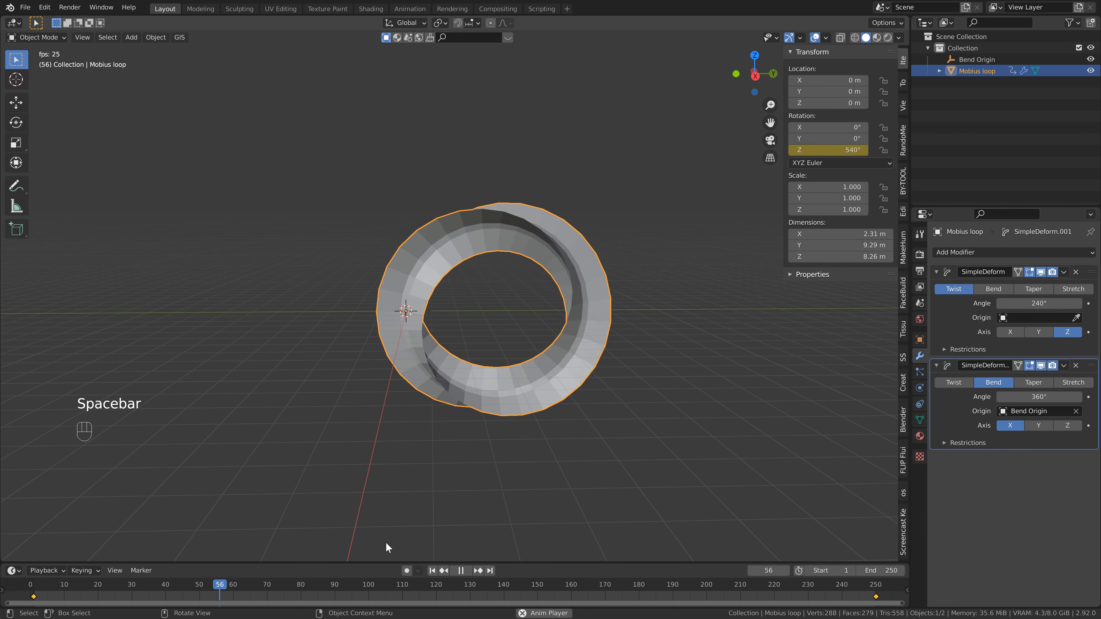
pyautogui.press('space')
pyautogui.click(433, 573)
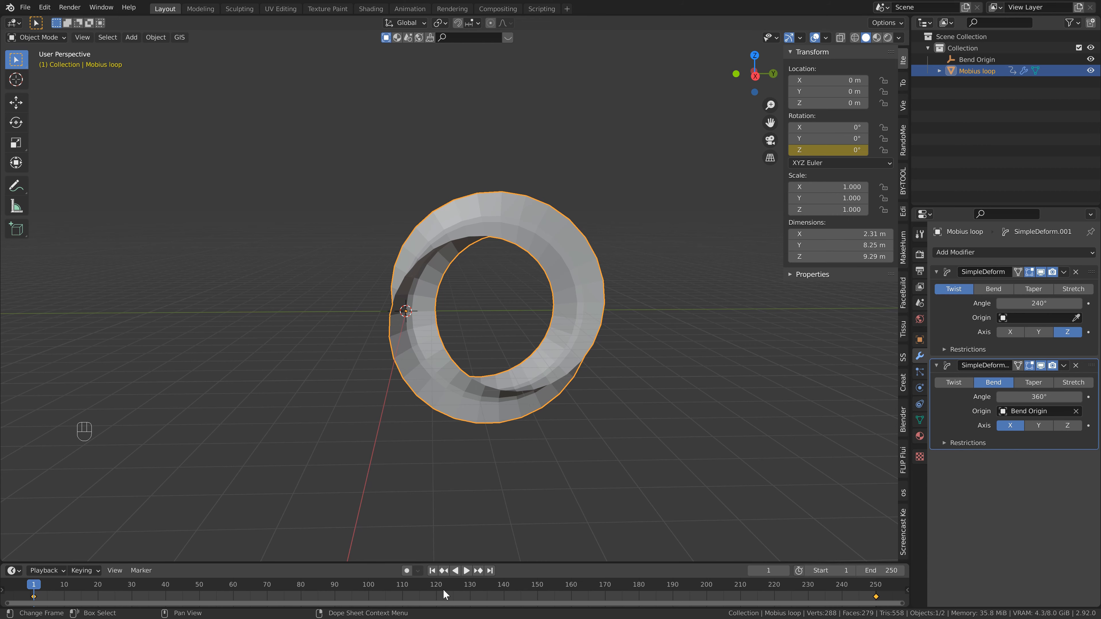
# - Set the keyframe interpolation to Linear and preview the playback
pyautogui.press('t')
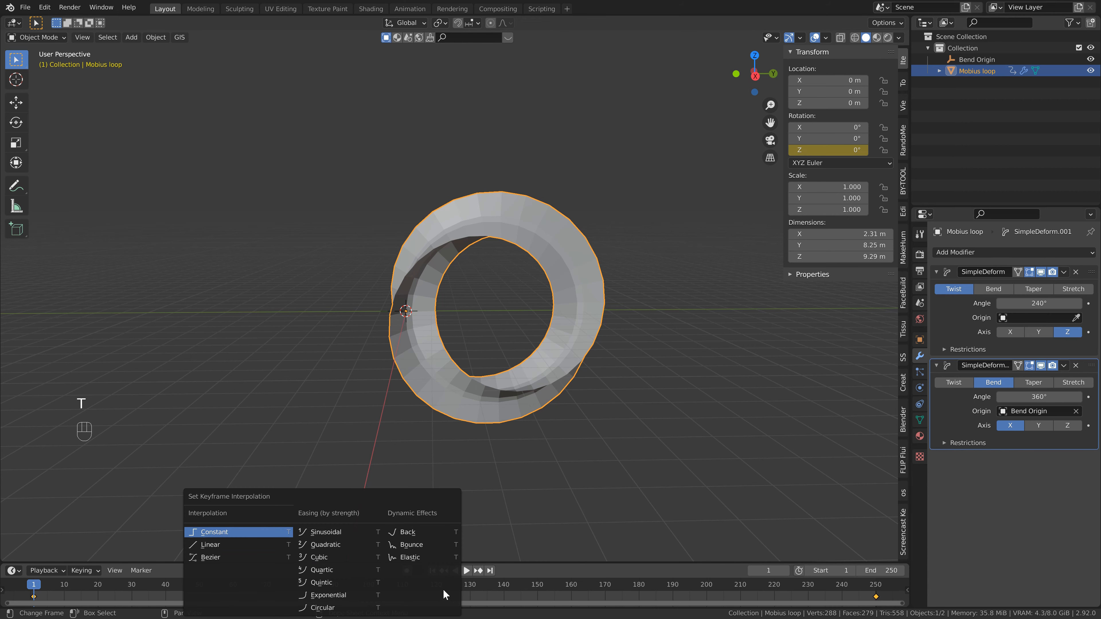
pyautogui.click(261, 545)
pyautogui.press('space')
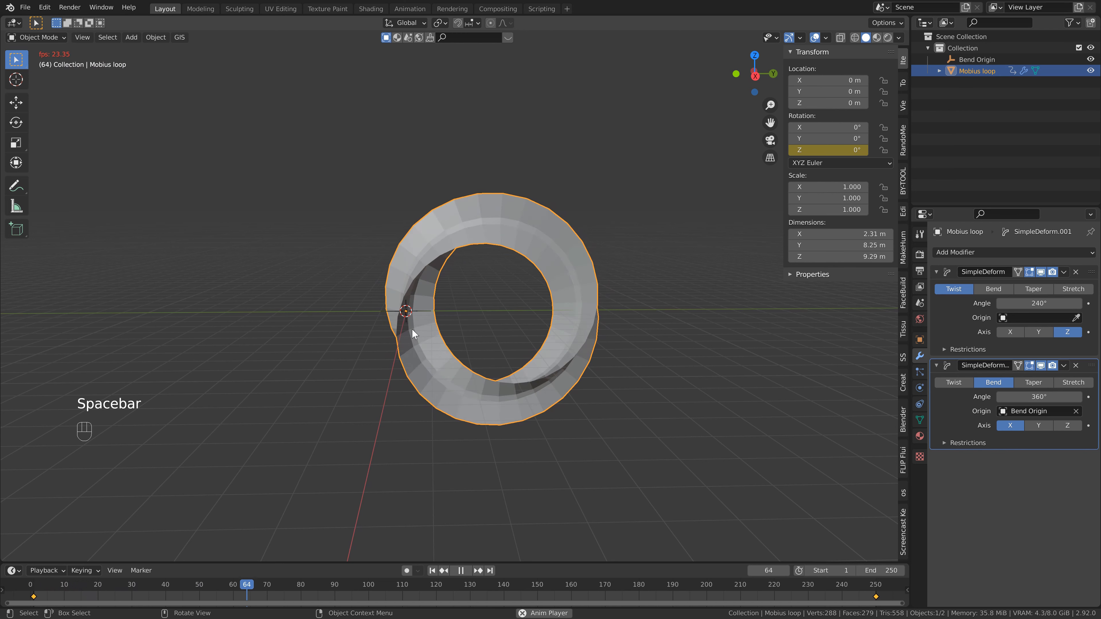
pyautogui.press('Escape')
# - Select the Bend Origin empty together with the ring and move them about 3.7 m along negative Y
pyautogui.keyDown('shift'); pyautogui.click(973, 60); pyautogui.keyUp('shift')
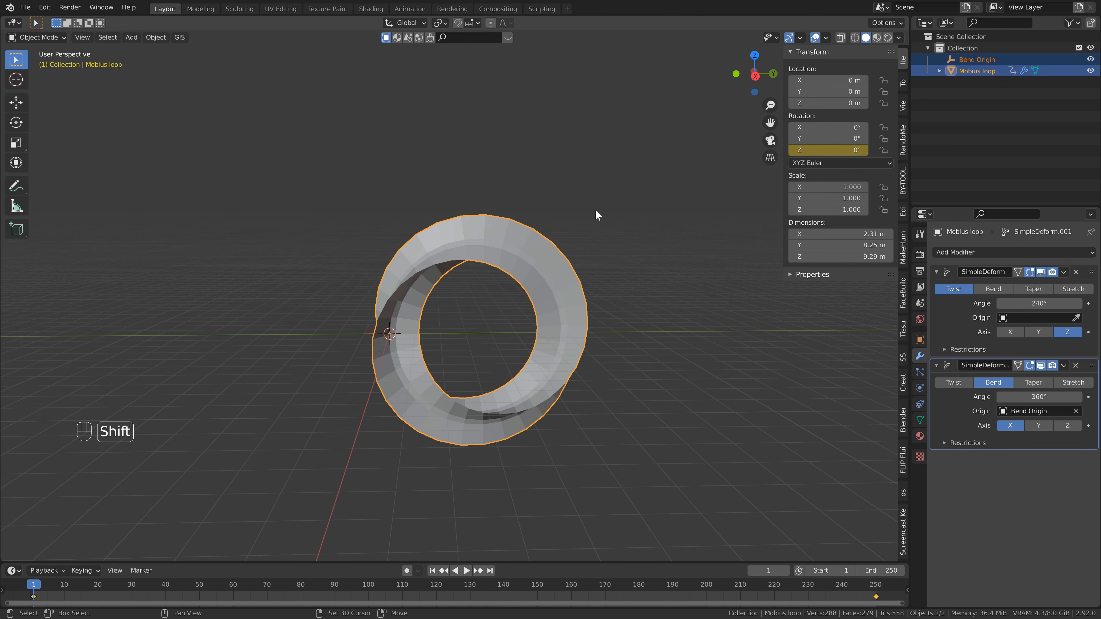
pyautogui.press('g')
pyautogui.press('y')
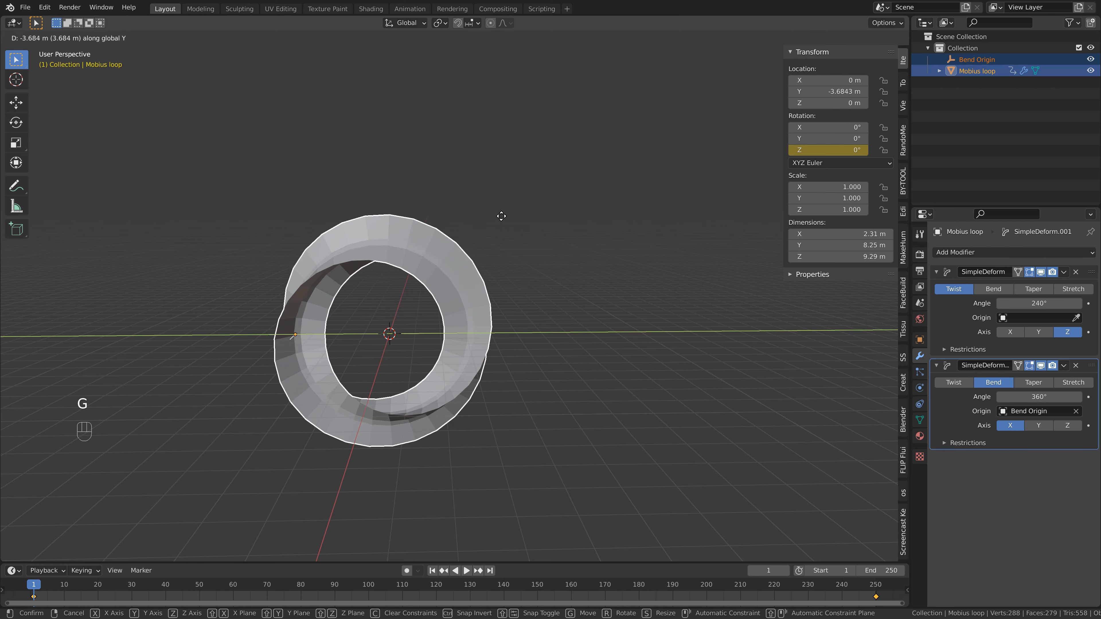
pyautogui.click(501, 216)
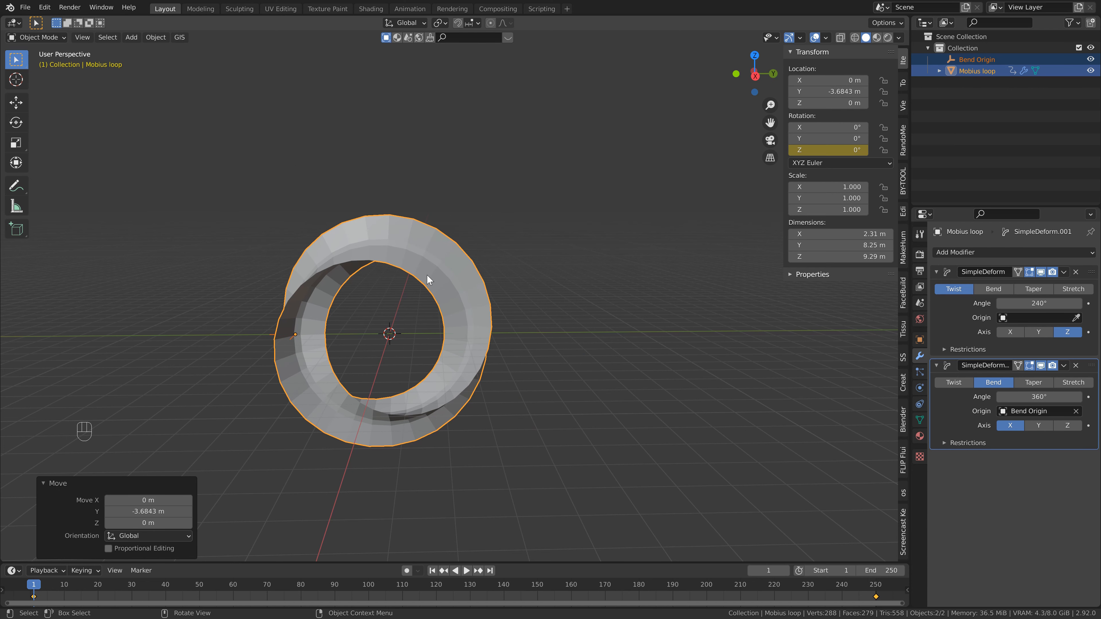
# - Orbit the view and play back the animation to check the motion
pyautogui.moveTo(427, 274); pyautogui.dragTo(568, 395, button='middle')
pyautogui.press('space')
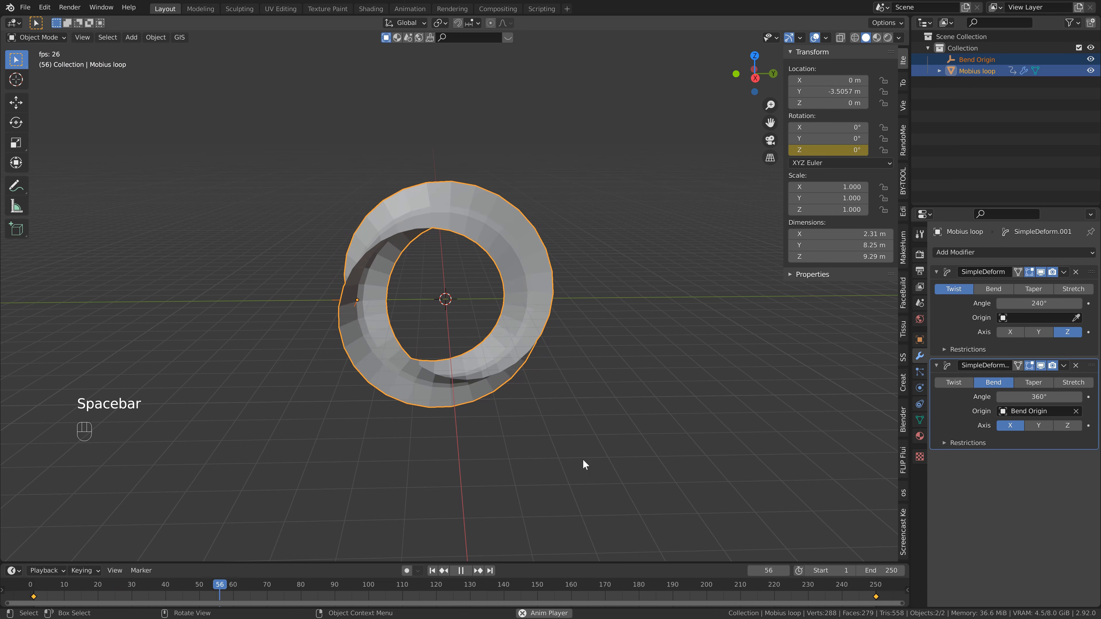
pyautogui.press('Escape')
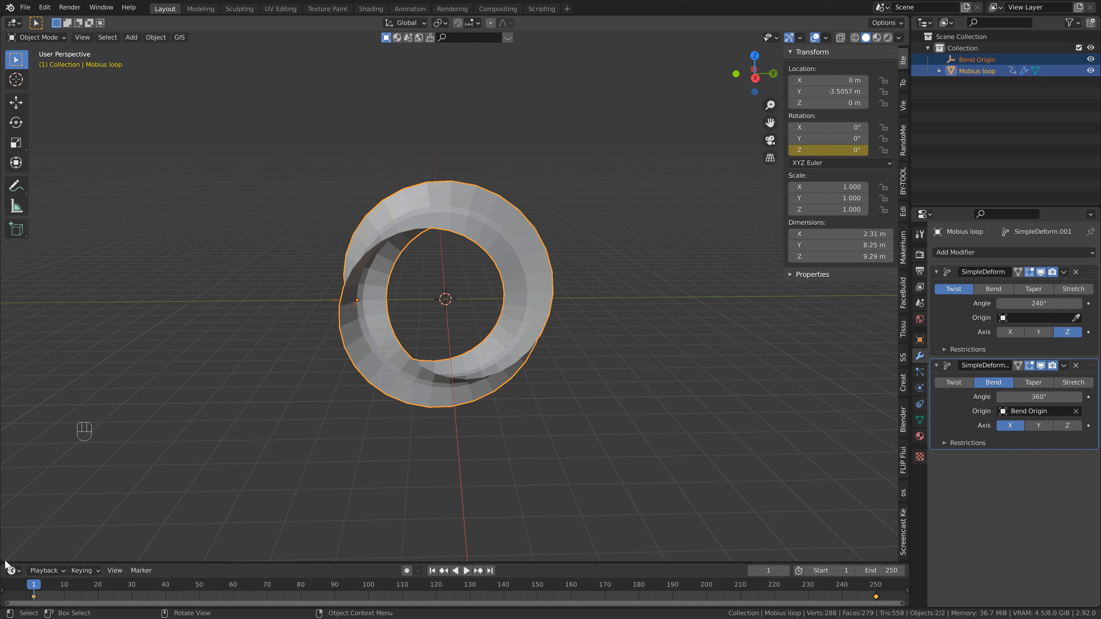
# - Split the lower area into a Geometry Node Editor and create a new geometry node tree on the ring
pyautogui.moveTo(4, 560); pyautogui.dragTo(10, 359)
pyautogui.click(14, 368)
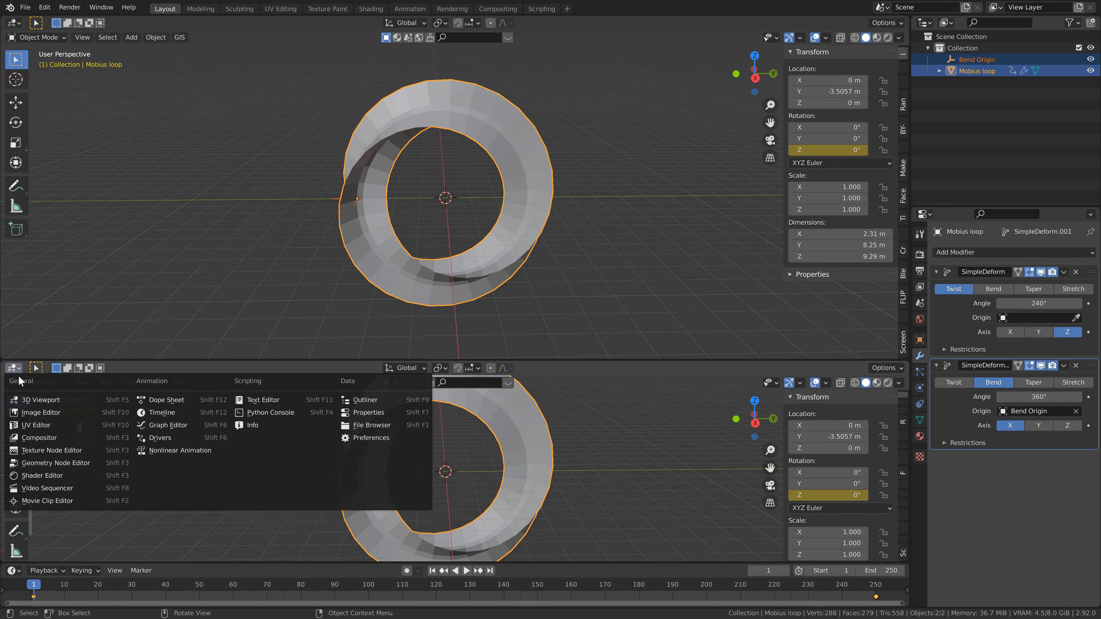
pyautogui.click(34, 463)
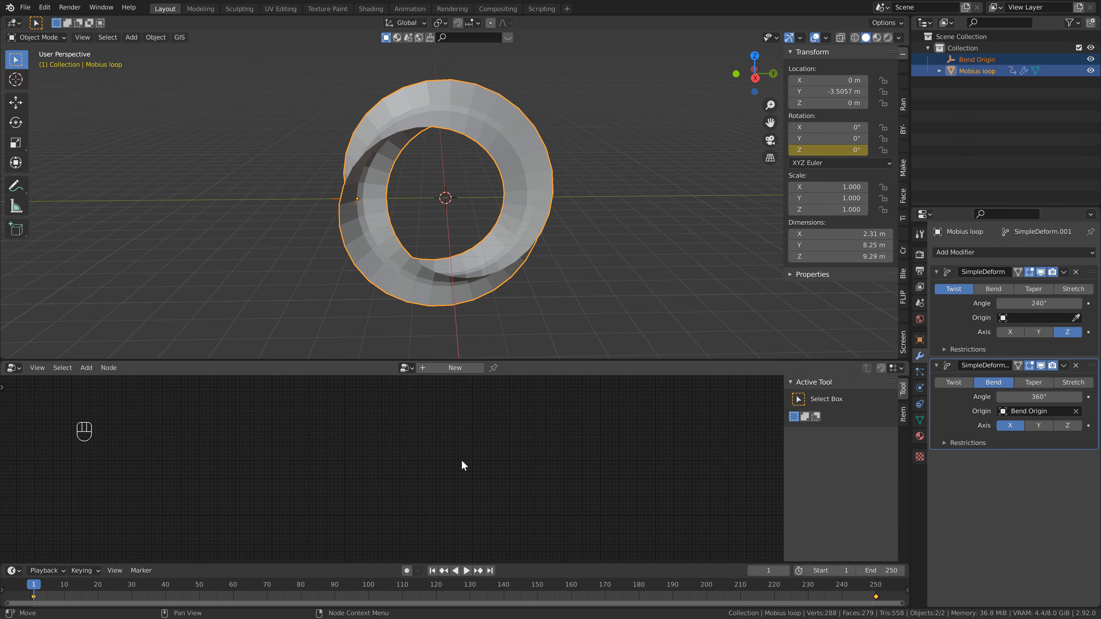
pyautogui.click(462, 392)
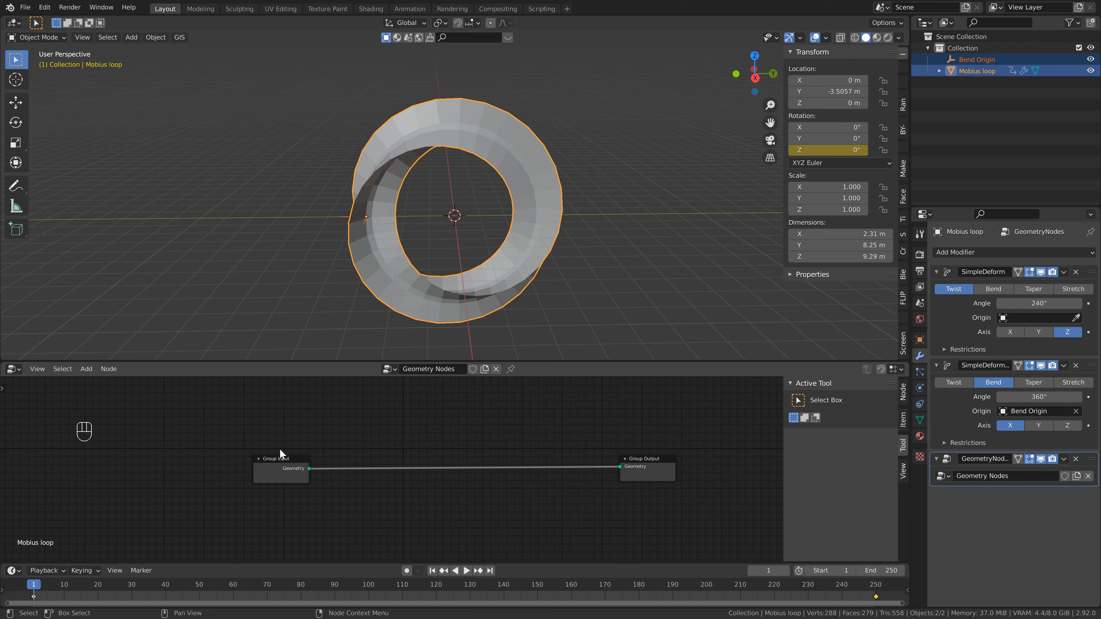
pyautogui.moveTo(222, 440); pyautogui.dragTo(337, 522)
pyautogui.moveTo(597, 422); pyautogui.dragTo(739, 506)
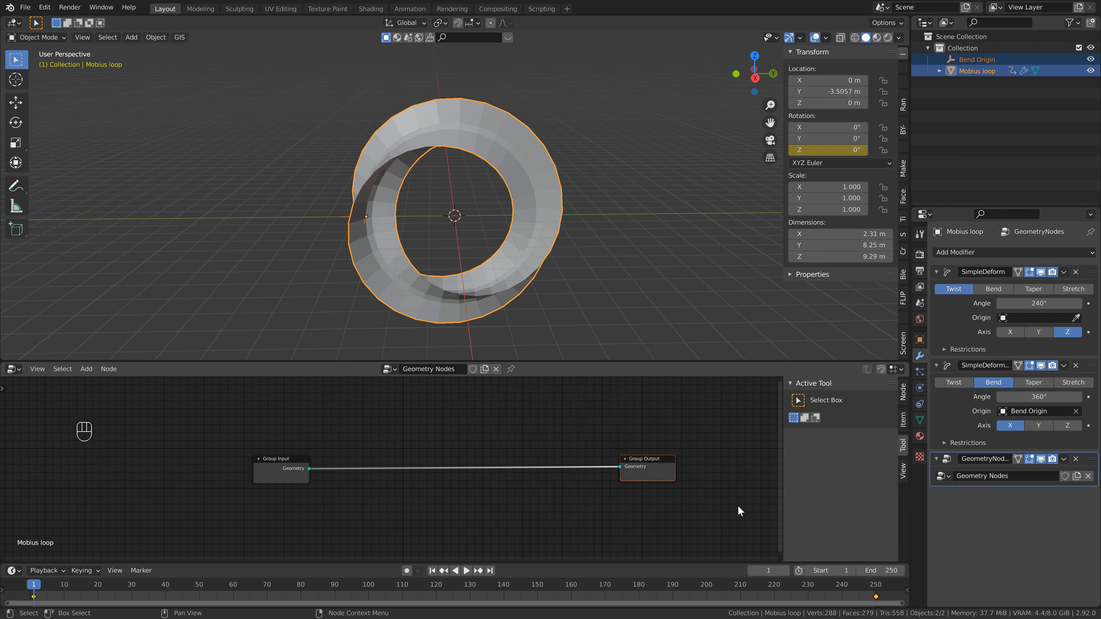
pyautogui.moveTo(237, 424); pyautogui.dragTo(322, 500)
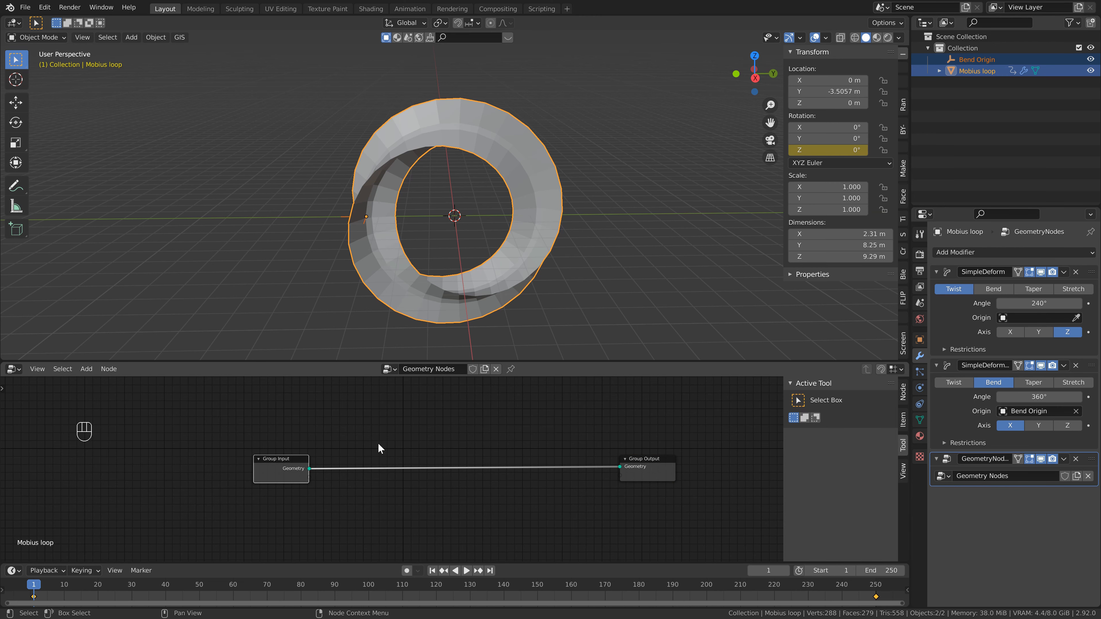
pyautogui.moveTo(366, 430); pyautogui.dragTo(435, 492)
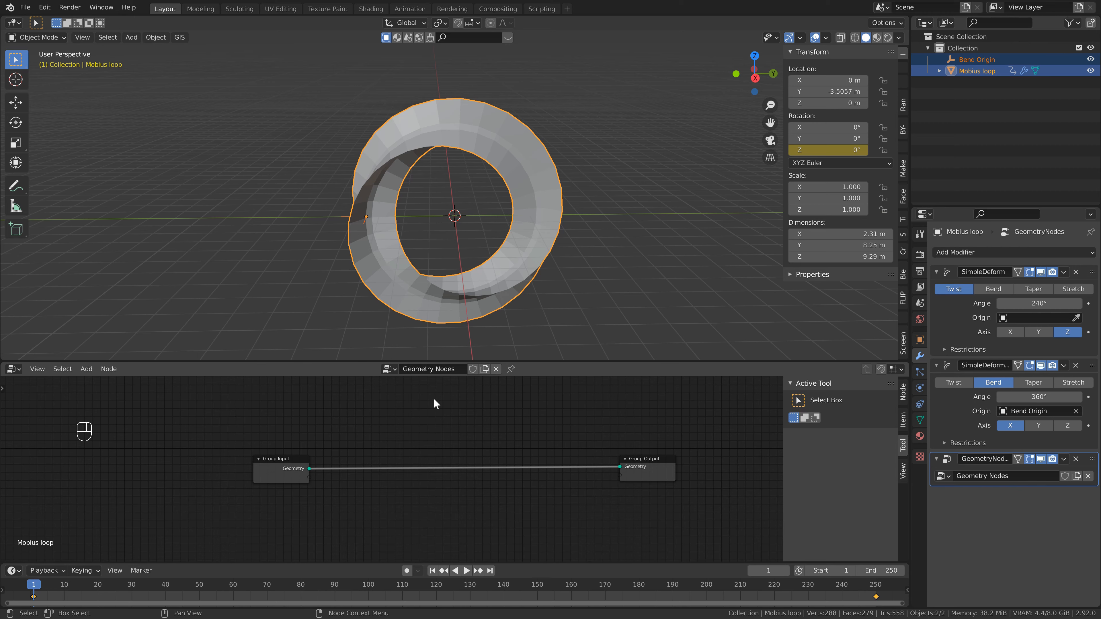
# - Insert a Point Distribute node into the link between Group Input and Group Output
pyautogui.scroll(-1, 405, 439)
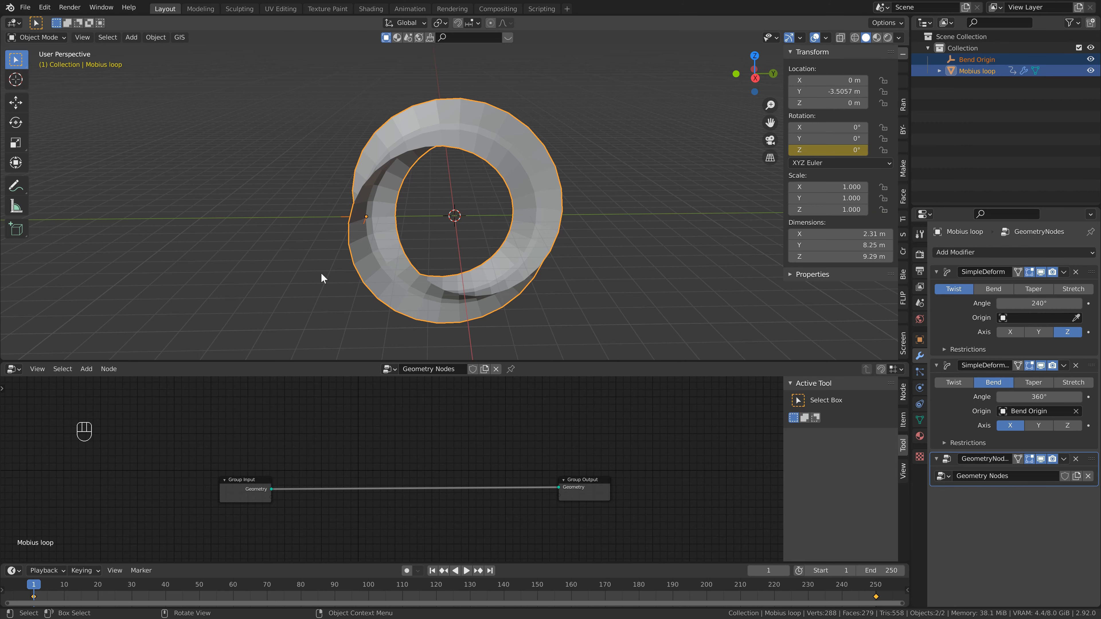
pyautogui.hotkey('shift', 'a')
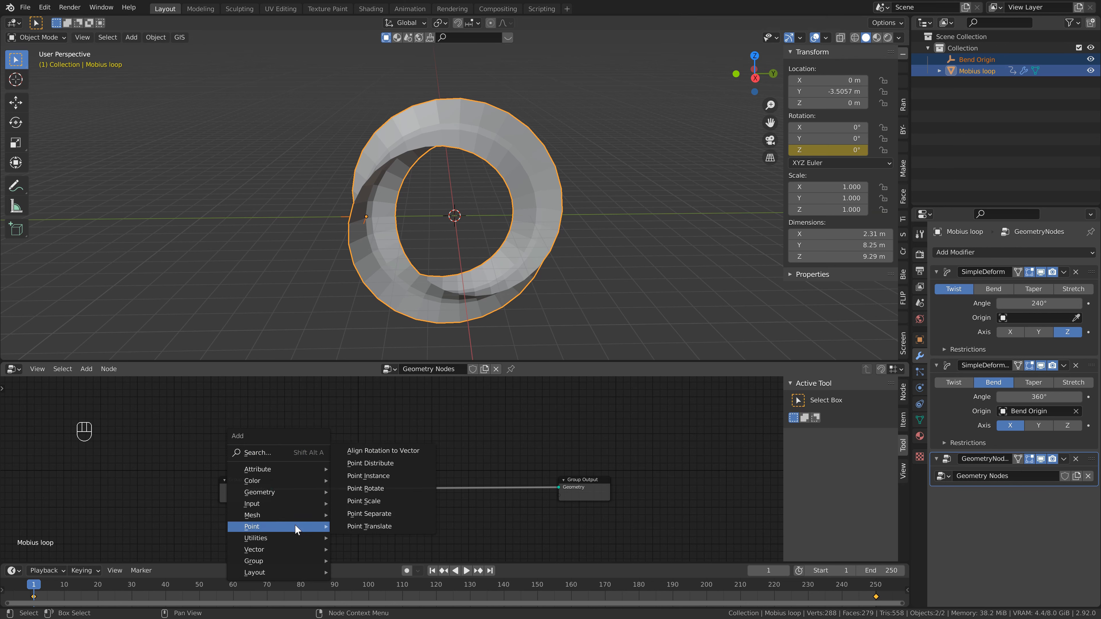
pyautogui.moveTo(282, 528)
pyautogui.click(381, 464)
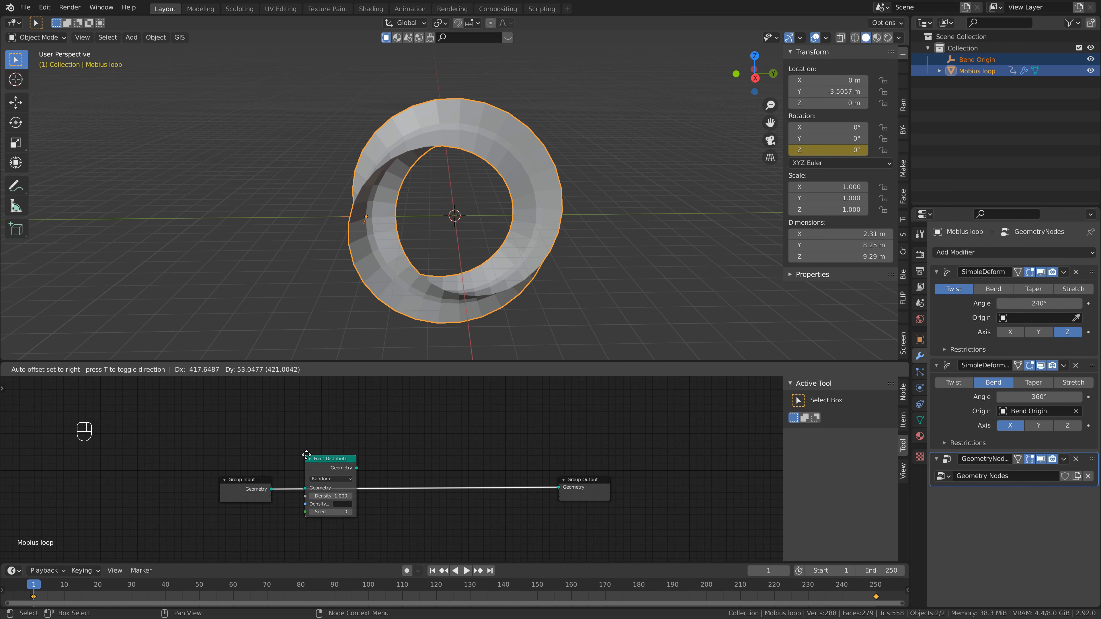
pyautogui.click(303, 453)
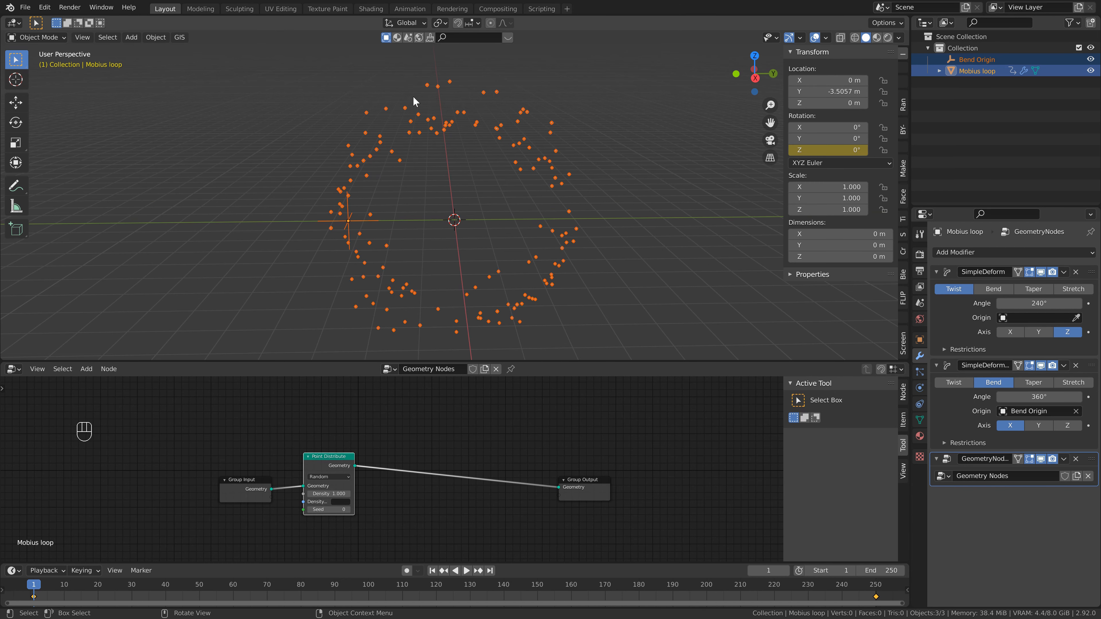
# - Insert a Point Instance node between the Point Distribute node and Group Output
pyautogui.moveTo(426, 271); pyautogui.dragTo(386, 153, button='middle')
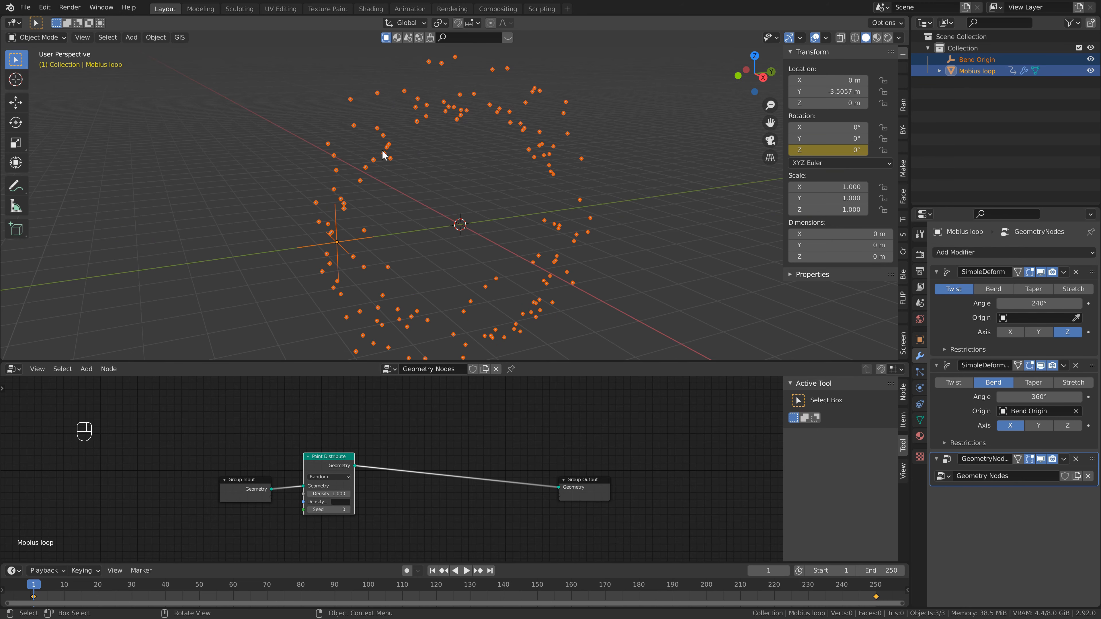
pyautogui.moveTo(540, 177); pyautogui.dragTo(388, 152, button='middle')
pyautogui.click(430, 164)
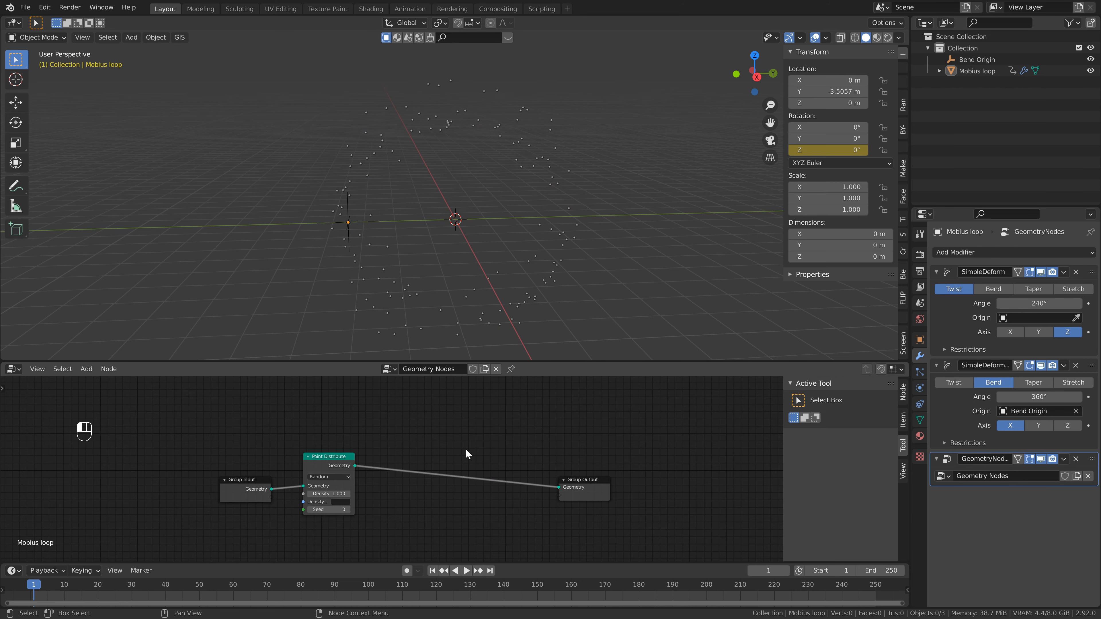
pyautogui.press('shift')
pyautogui.hotkey('shift', 'a')
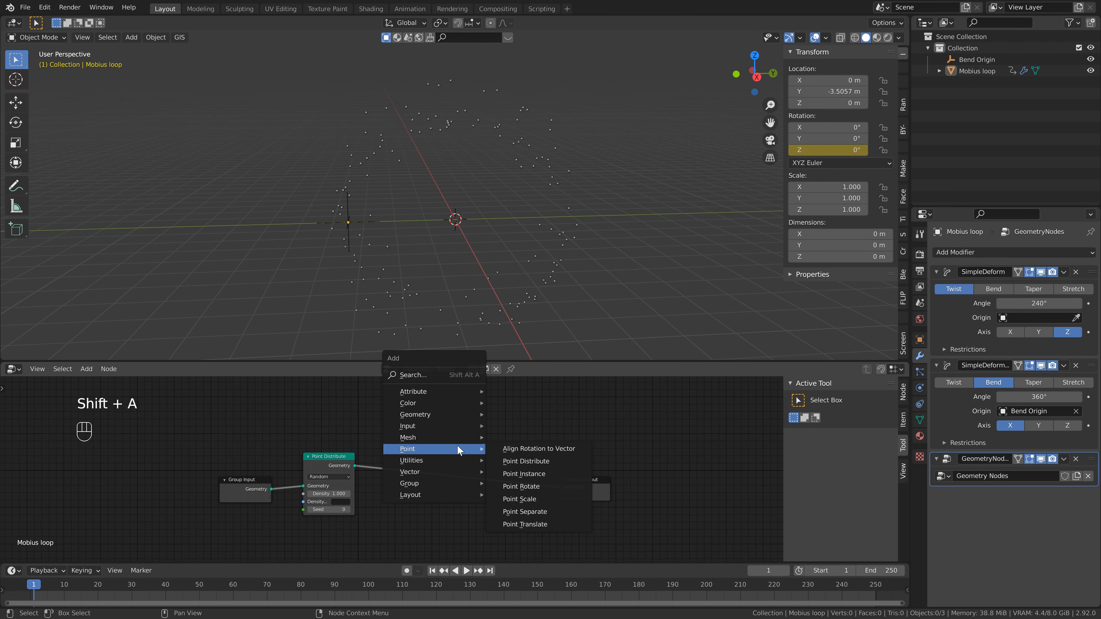
pyautogui.click(528, 474)
pyautogui.click(476, 453)
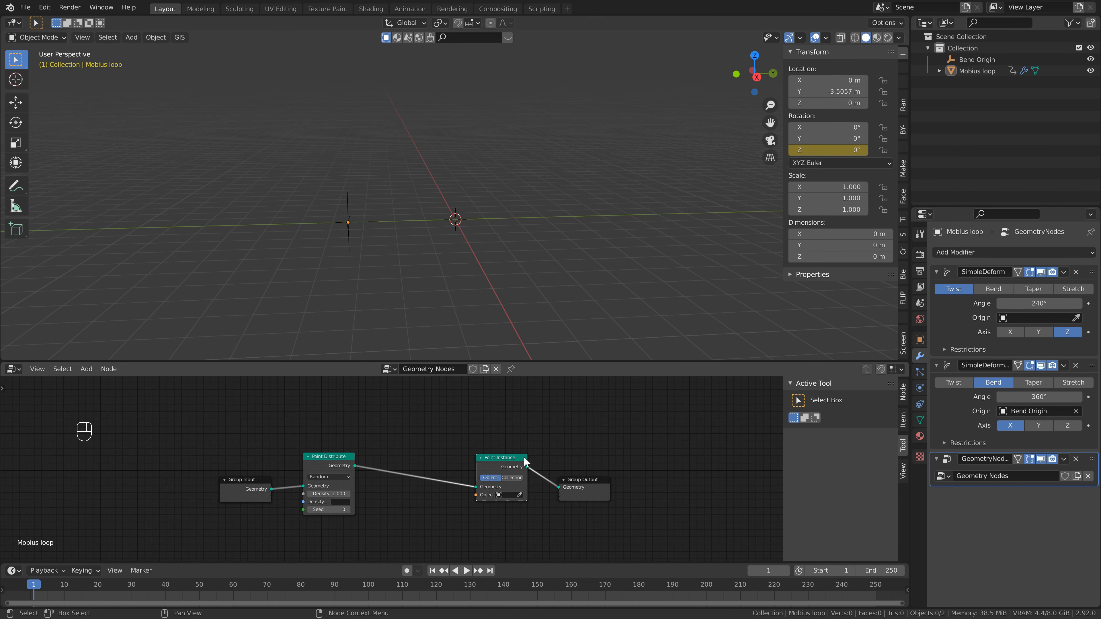
# - Add a cube and move it about 6 m down along Z, below the ring
pyautogui.keyDown('shift'); pyautogui.moveTo(476, 240); pyautogui.dragTo(441, 241, button='middle'); pyautogui.keyUp('shift')
pyautogui.hotkey('shift', 'a')
pyautogui.moveTo(456, 194)
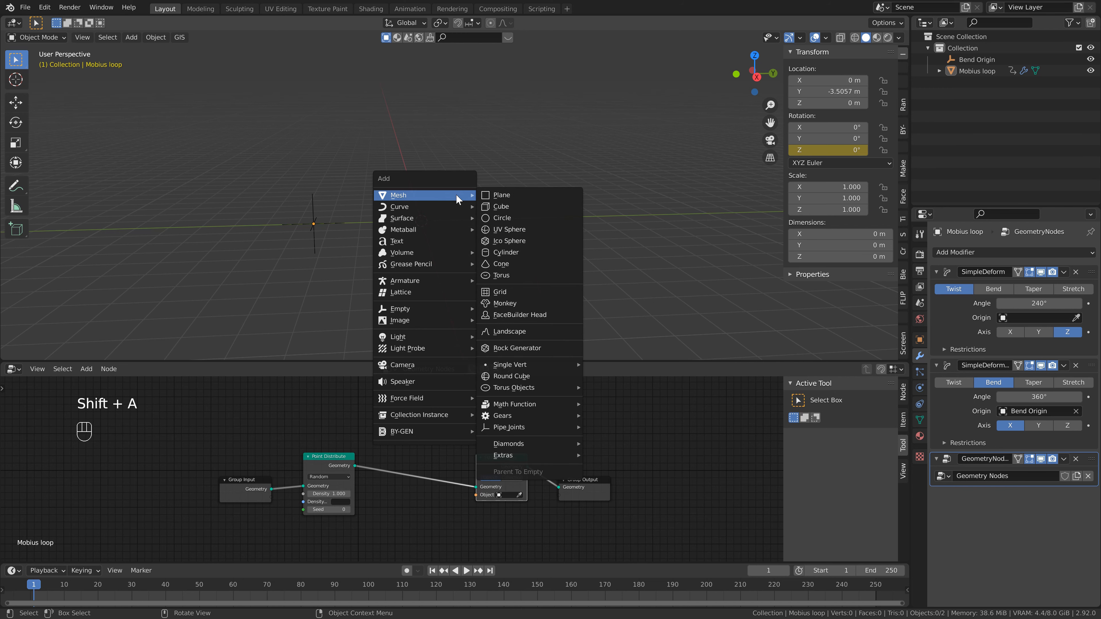
pyautogui.click(502, 207)
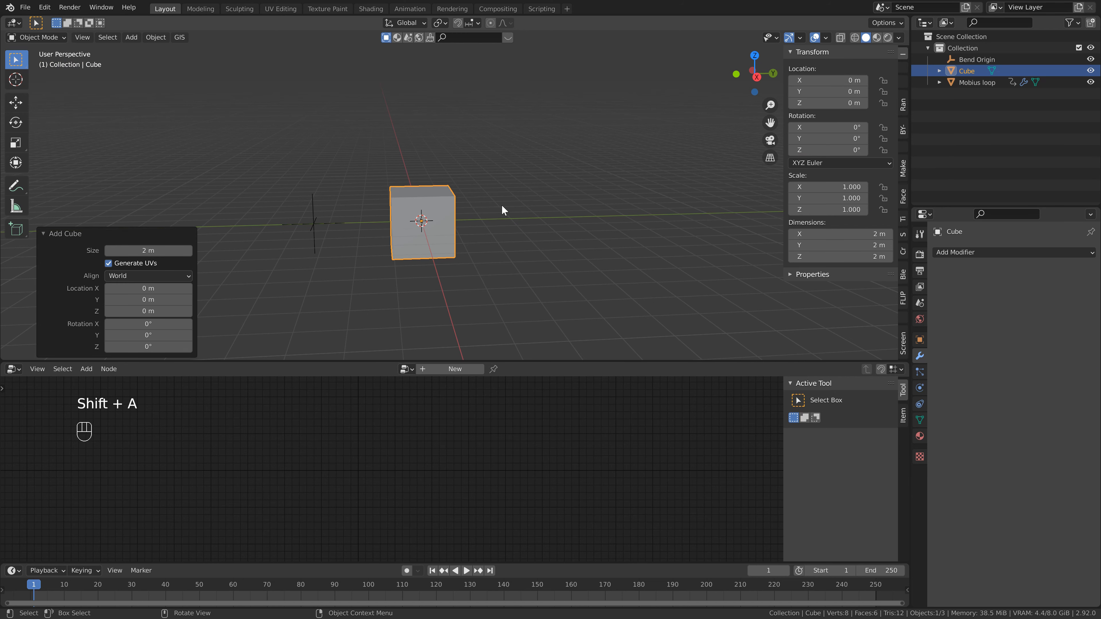
pyautogui.press('g')
pyautogui.press('z')
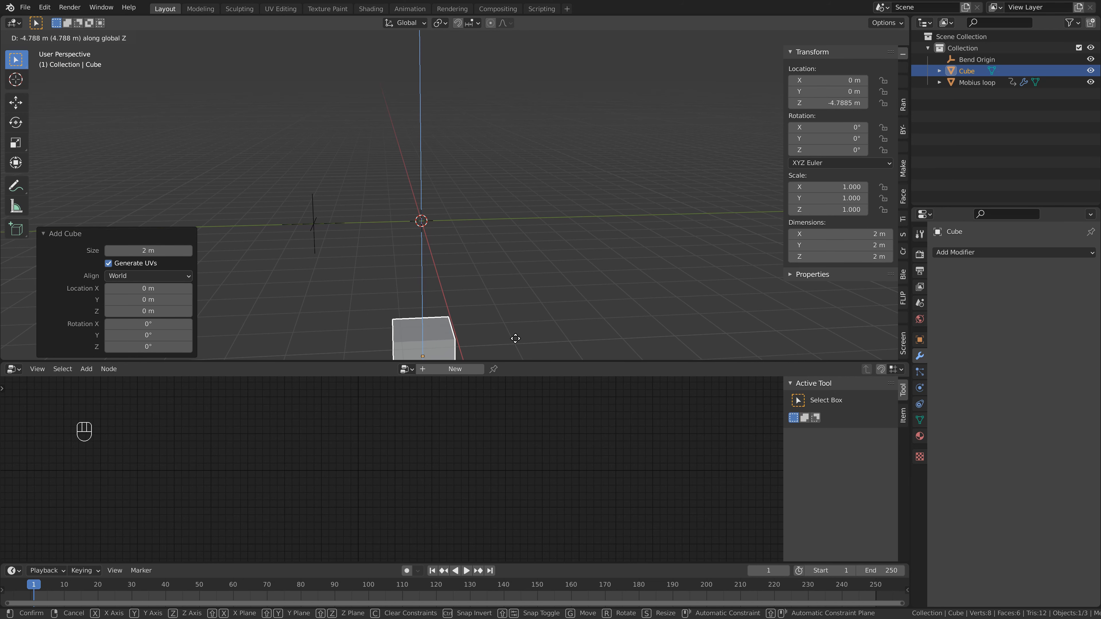
pyautogui.click(517, 43)
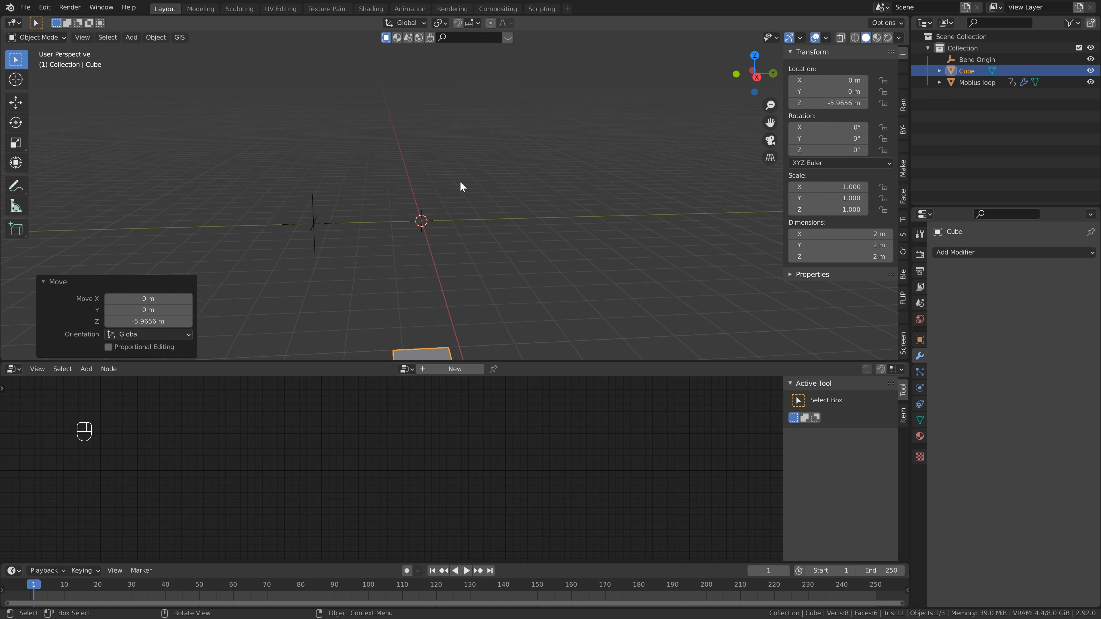
# - Select the ring, make its Geometry Nodes modifier active, and set the Point Instance object to Cube
pyautogui.hotkey('alt', 'a')
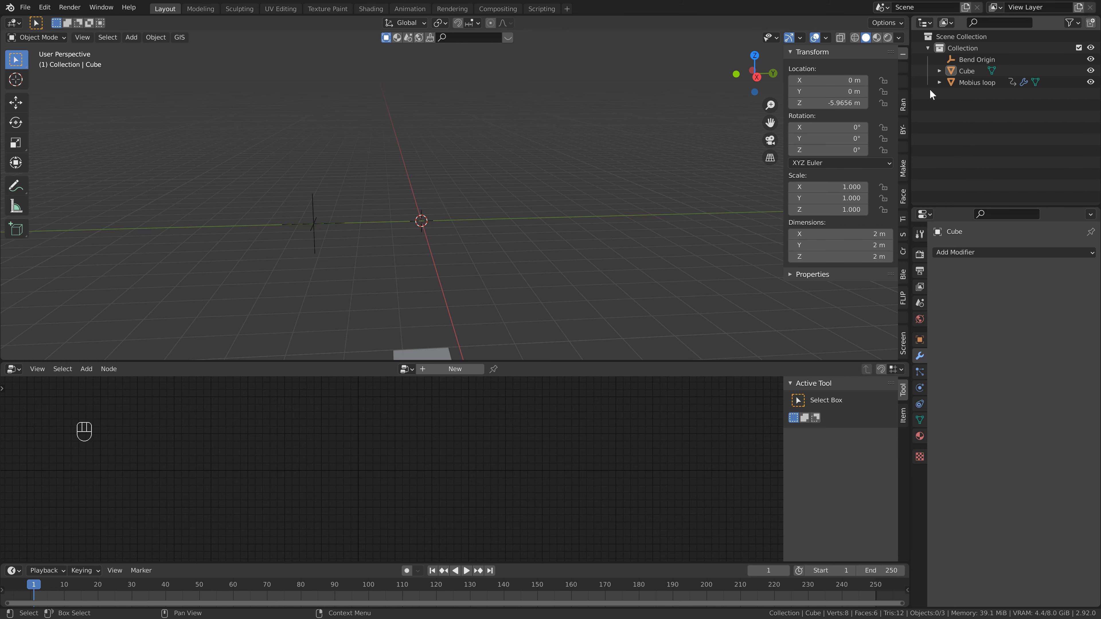
pyautogui.click(970, 84)
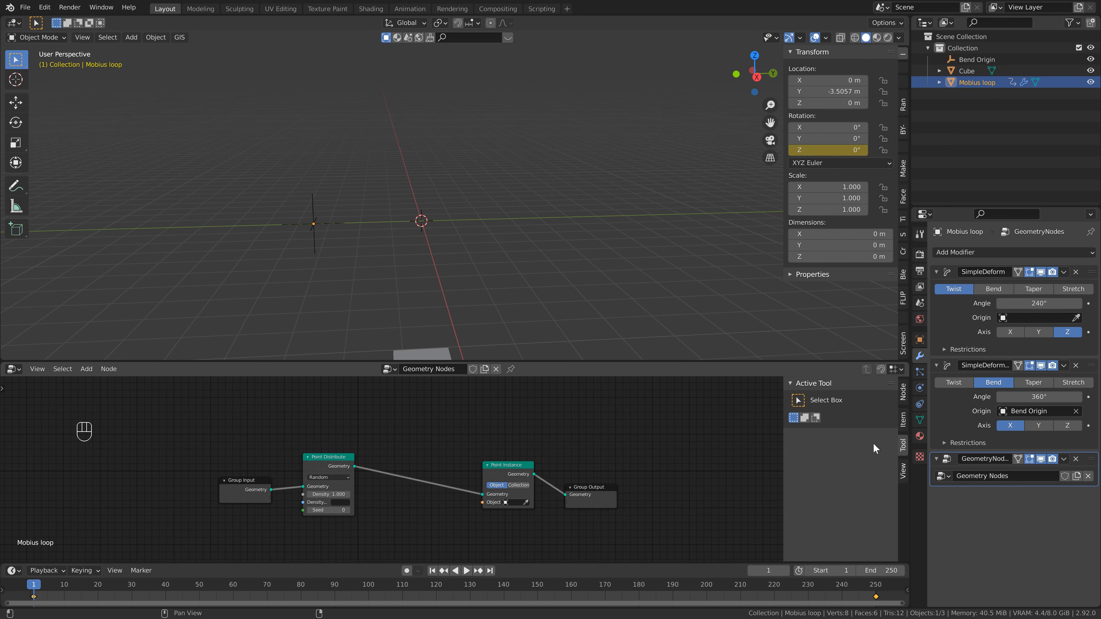
pyautogui.click(1021, 364)
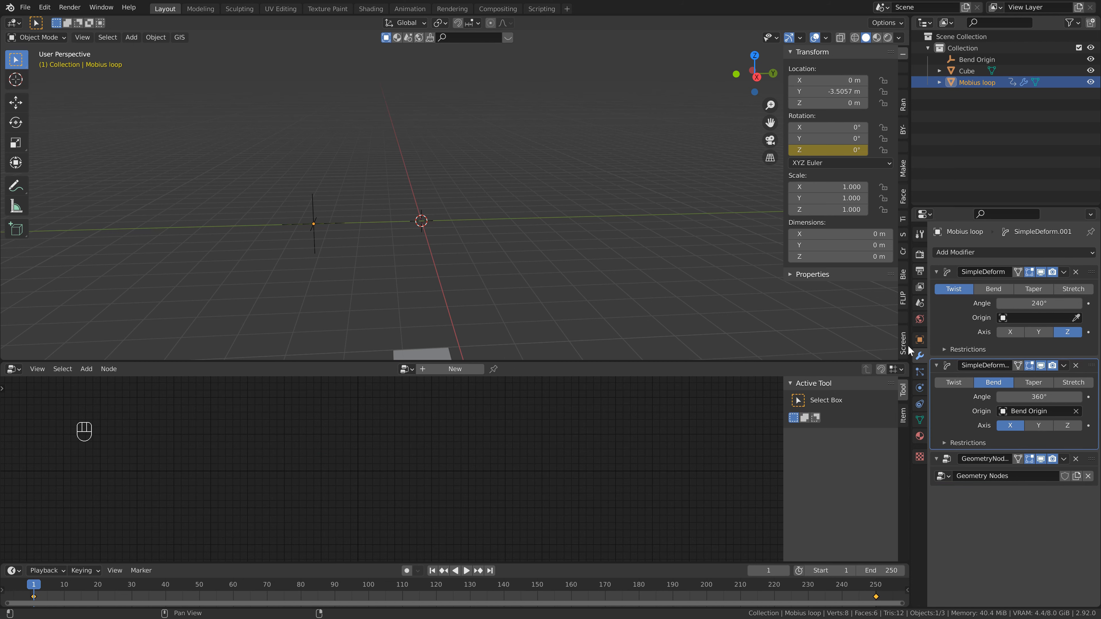
pyautogui.click(1094, 463)
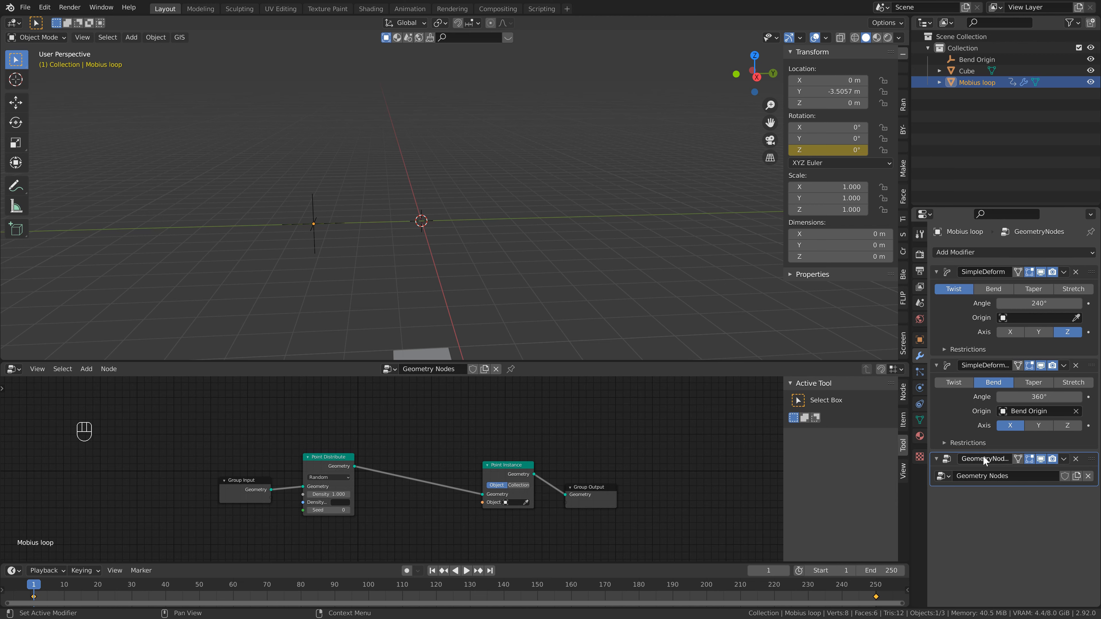
pyautogui.click(515, 503)
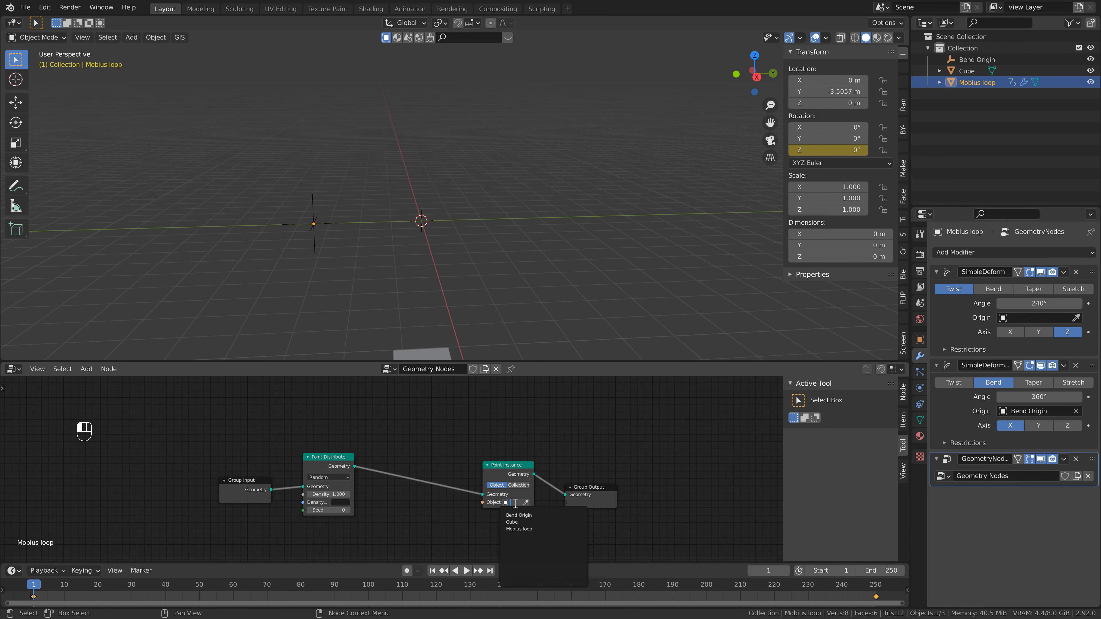
pyautogui.click(514, 522)
# - Rename the cube Cube Particle and reselect the Mobius loop
pyautogui.doubleClick(963, 71)
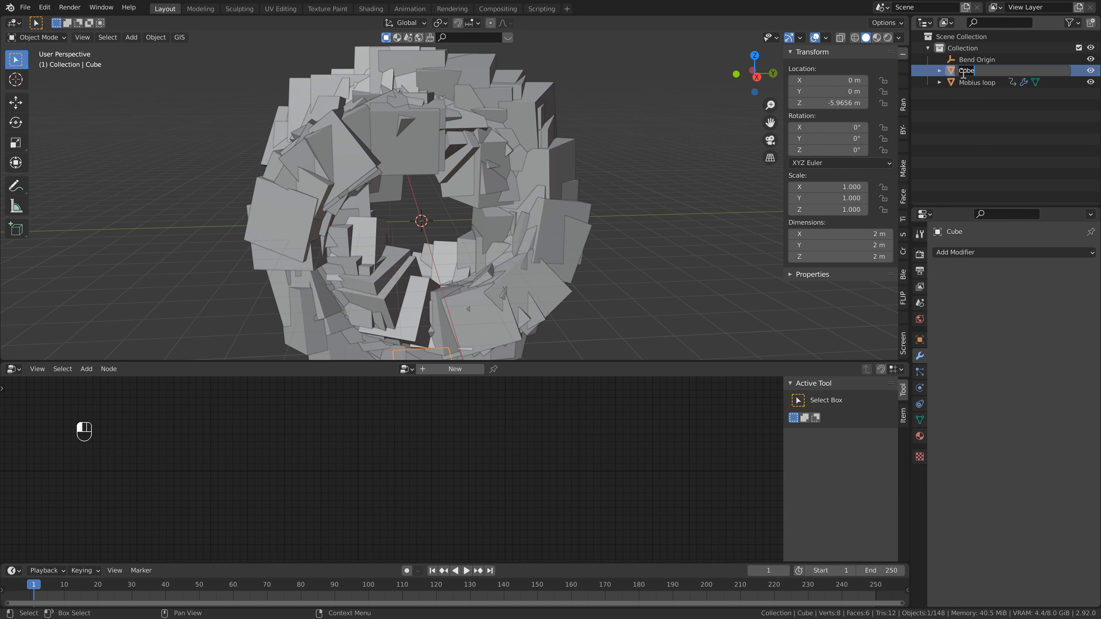
pyautogui.write('Particle')
pyautogui.click(975, 82)
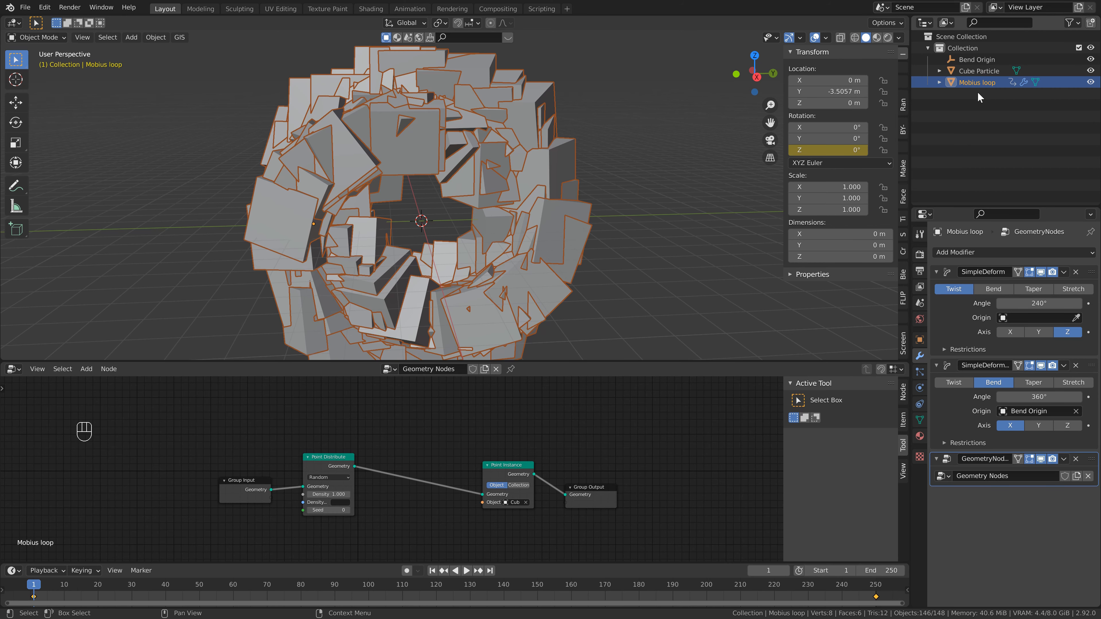
pyautogui.scroll(-2, 461, 144)
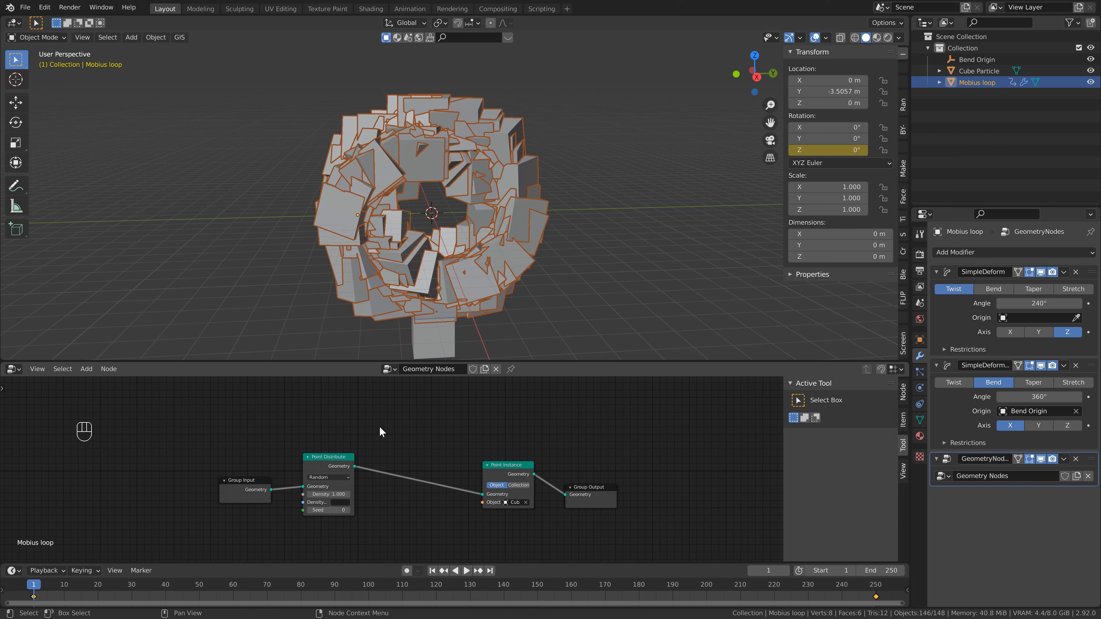
# - Add an Attribute Randomize node and insert it between the Point Distribute and Point Instance nodes
pyautogui.hotkey('shift', 'a')
pyautogui.moveTo(363, 384)
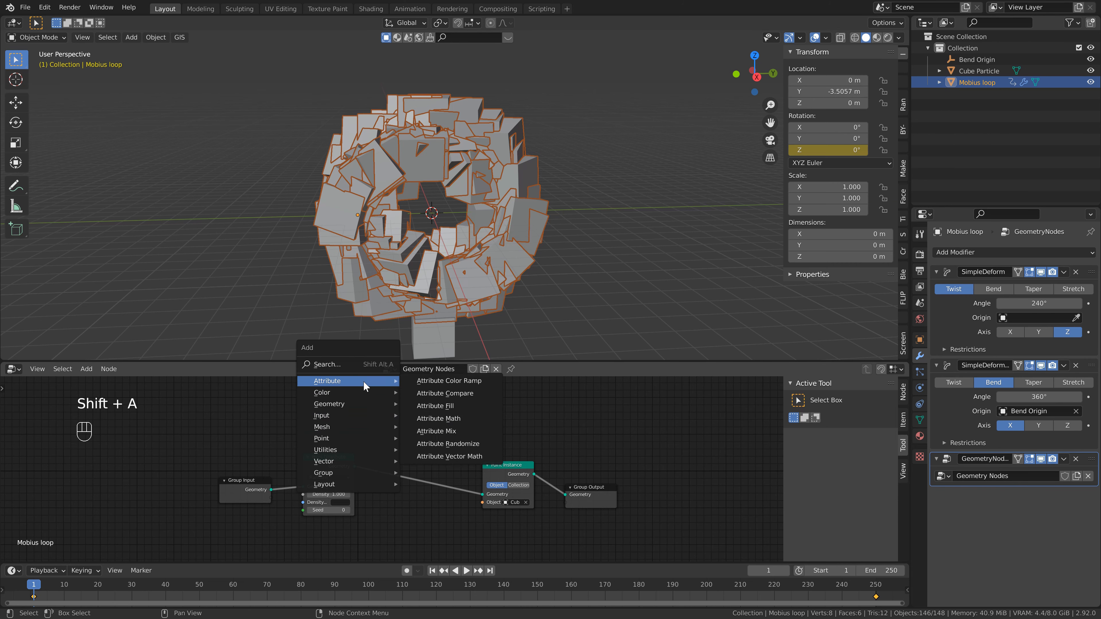
pyautogui.click(457, 444)
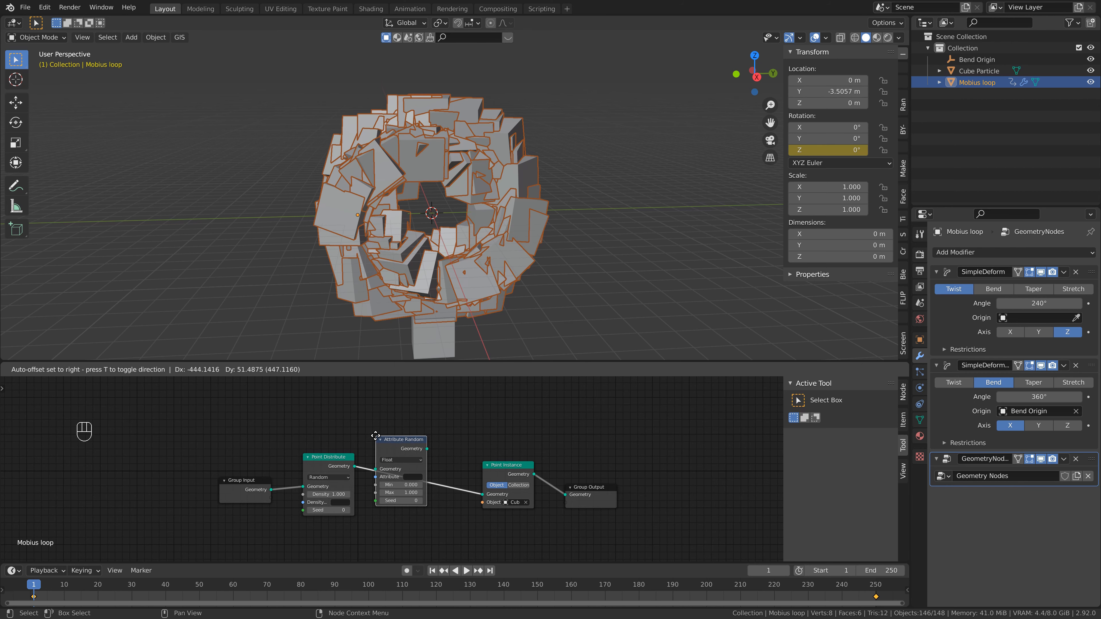
pyautogui.click(383, 436)
pyautogui.moveTo(489, 434); pyautogui.dragTo(622, 533)
pyautogui.moveTo(497, 467); pyautogui.dragTo(588, 445)
# - Set the Attribute Randomize node's attribute to scale with a maximum of 0.075
pyautogui.scroll(3, 391, 470)
pyautogui.click(430, 479)
pyautogui.write('scale')
pyautogui.press('Return')
pyautogui.moveTo(425, 499); pyautogui.dragTo(390, 499)
# - Switch the Point Distribute node's distribution method to Poisson Disk
pyautogui.scroll(4, 381, 210)
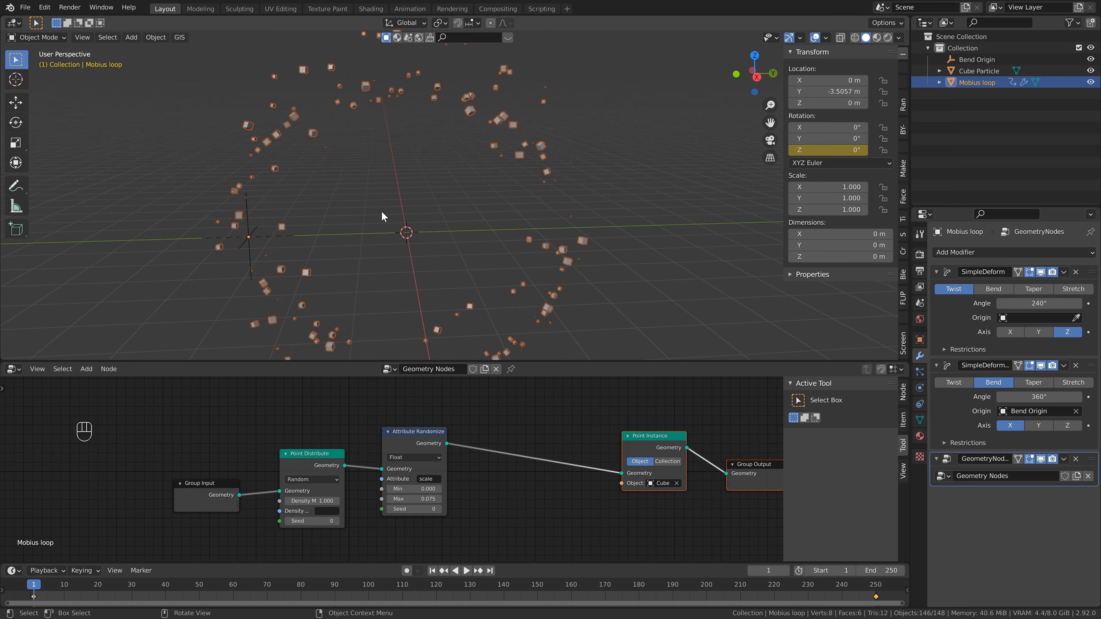
pyautogui.keyDown('shift'); pyautogui.moveTo(368, 205); pyautogui.dragTo(479, 222, button='middle'); pyautogui.keyUp('shift')
pyautogui.moveTo(407, 163)
pyautogui.mouseDown(button='middle')
pyautogui.moveTo(468, 94)
pyautogui.moveTo(489, 132)
pyautogui.moveTo(426, 132)
pyautogui.moveTo(440, 199)
pyautogui.moveTo(423, 162)
pyautogui.moveTo(388, 160)
pyautogui.mouseUp(button='middle')
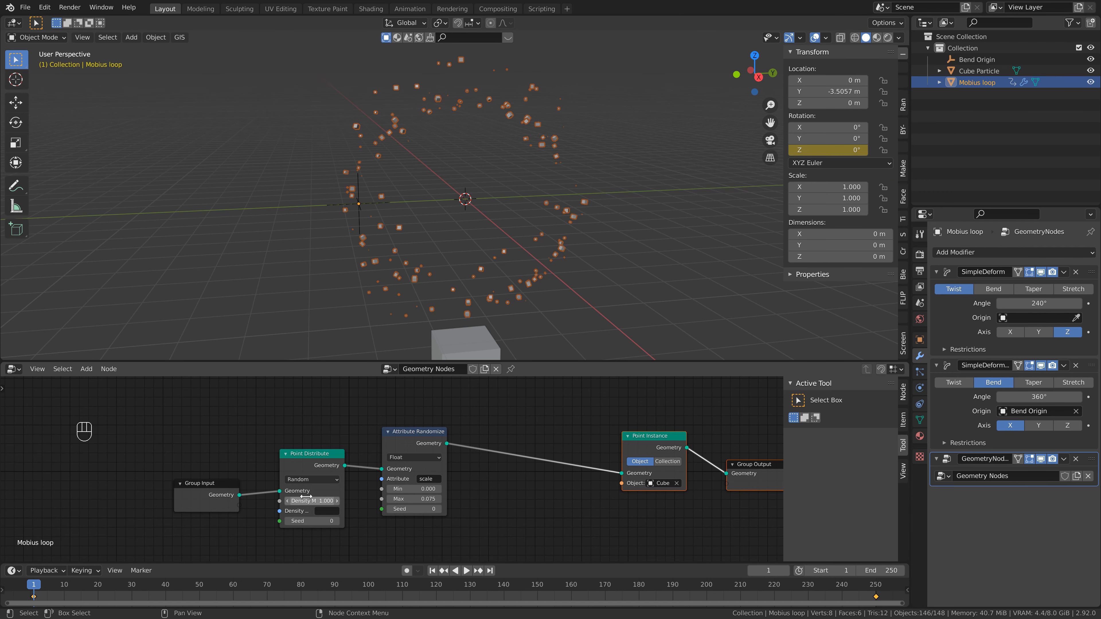
pyautogui.click(308, 480)
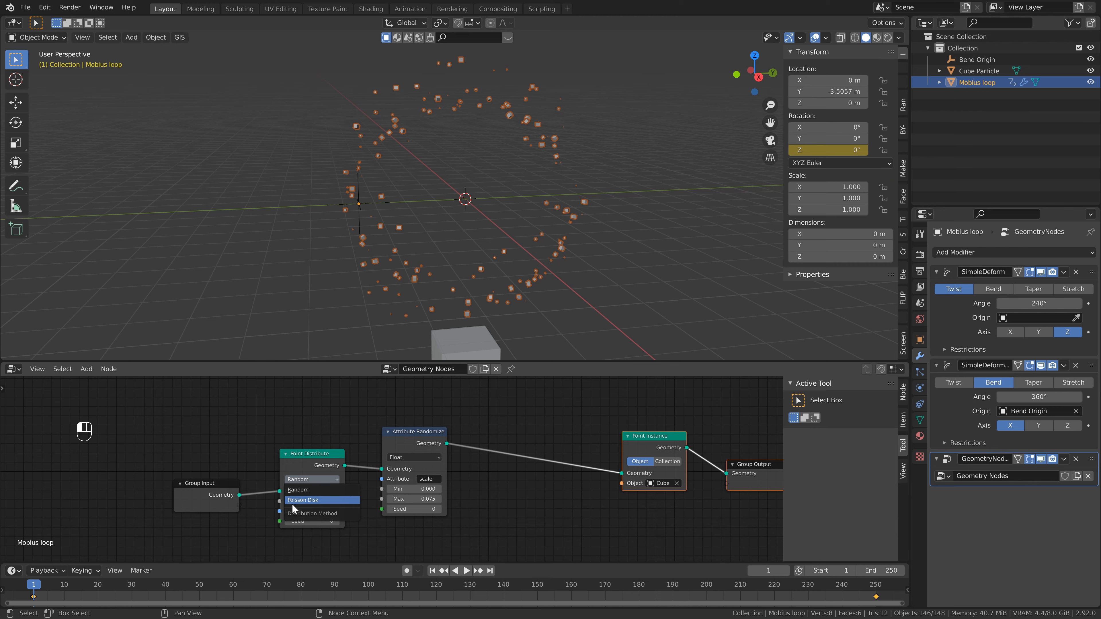
pyautogui.click(299, 501)
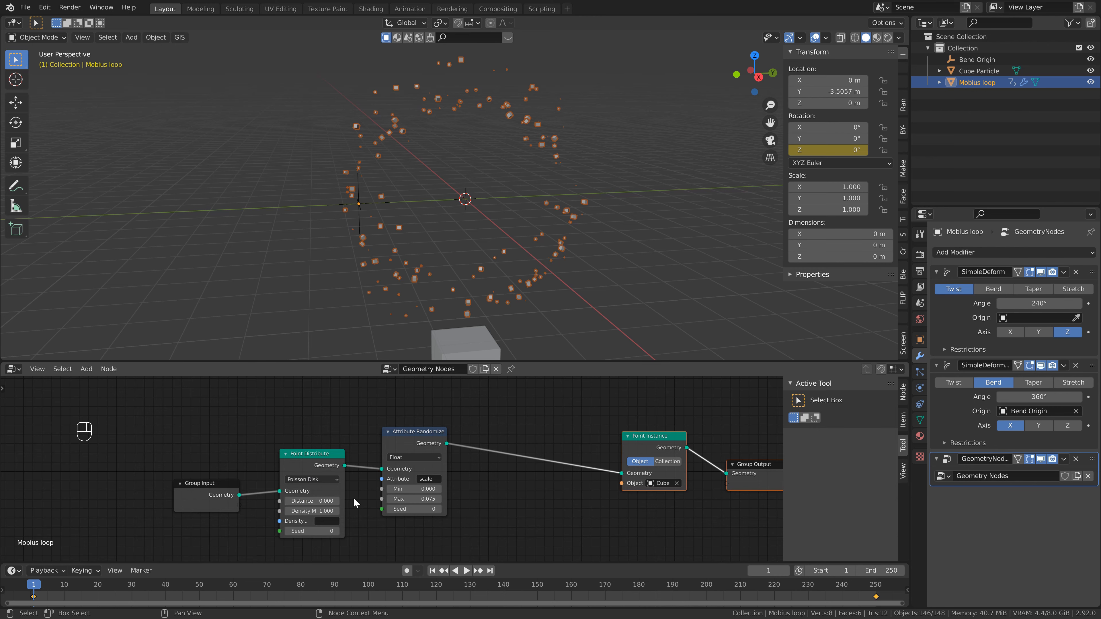
# - Set the Poisson Disk minimum distance to 0.1 and the maximum density to 200
pyautogui.moveTo(323, 501); pyautogui.dragTo(290, 461, button='middle')
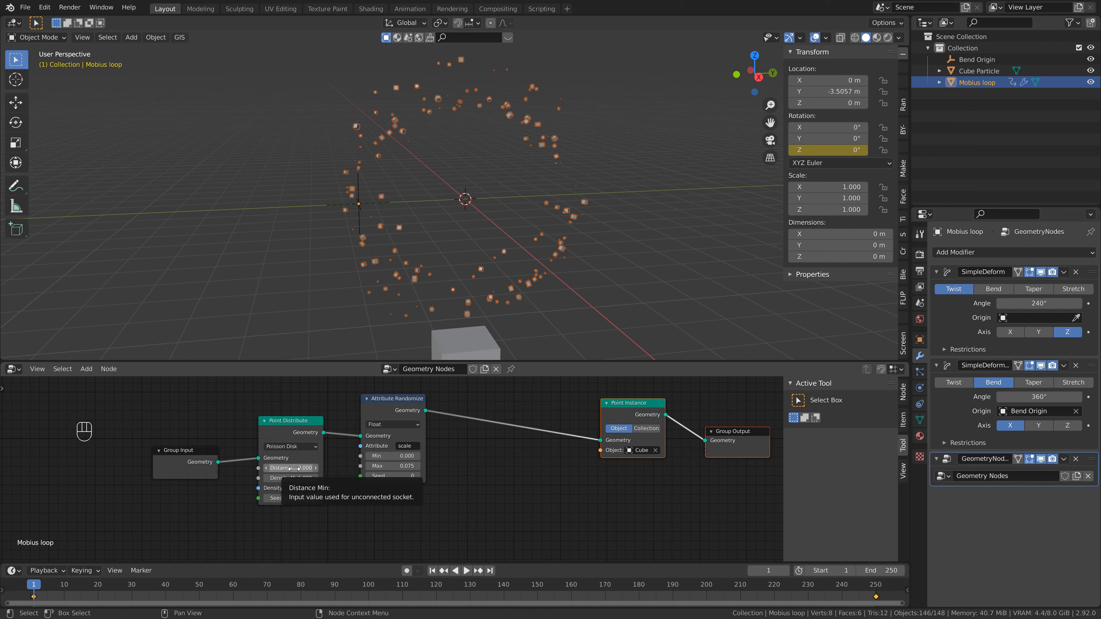
pyautogui.click(298, 469)
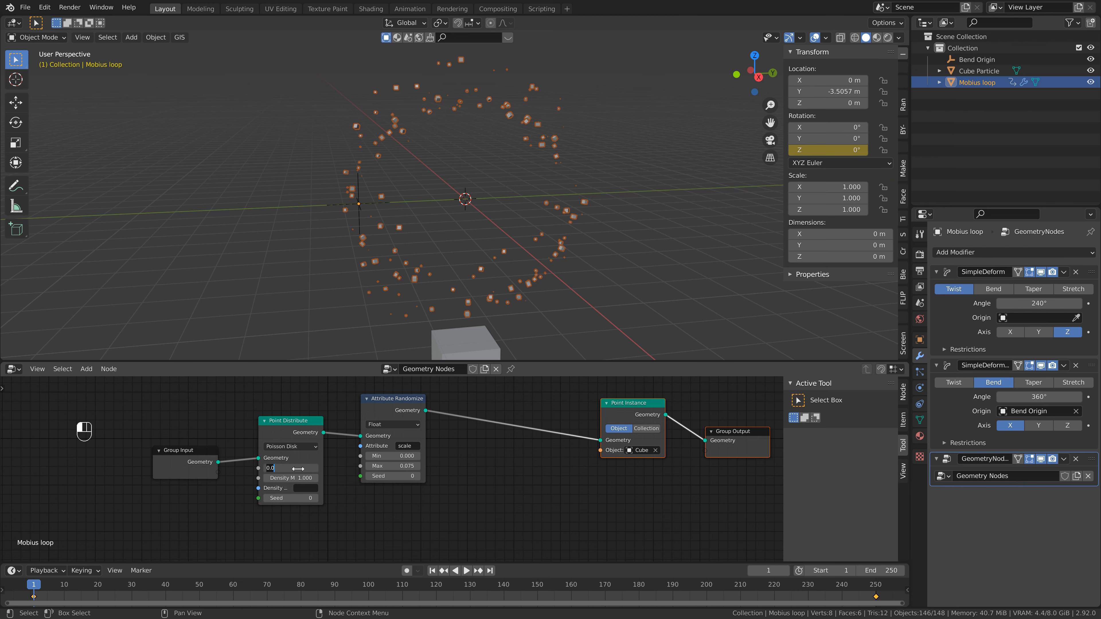
pyautogui.write('0.1')
pyautogui.press('Return')
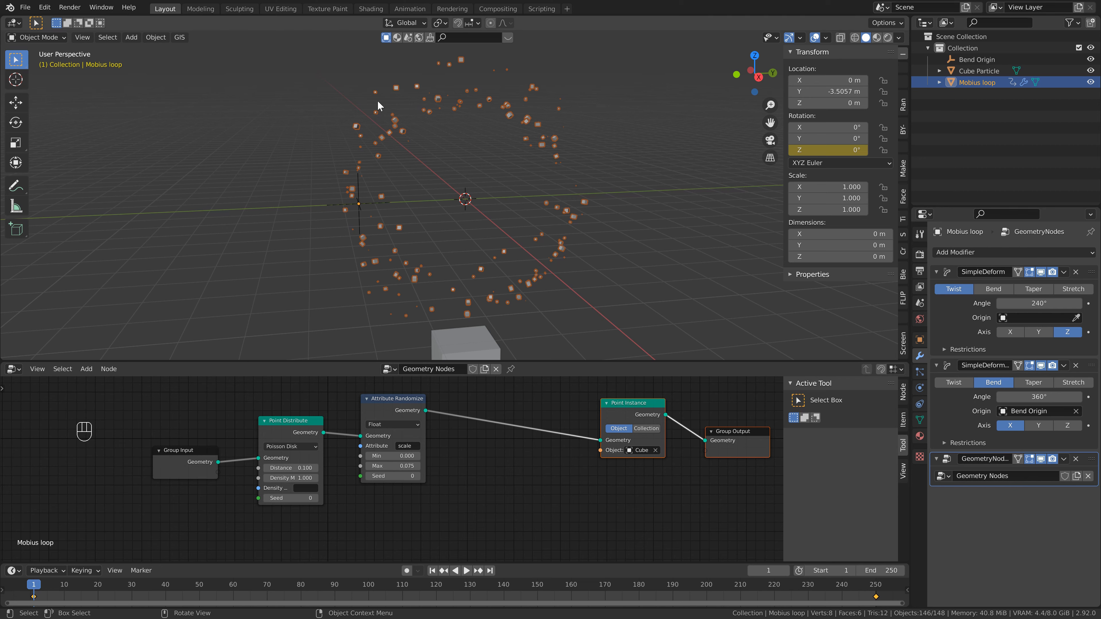
pyautogui.click(293, 478)
pyautogui.write('200')
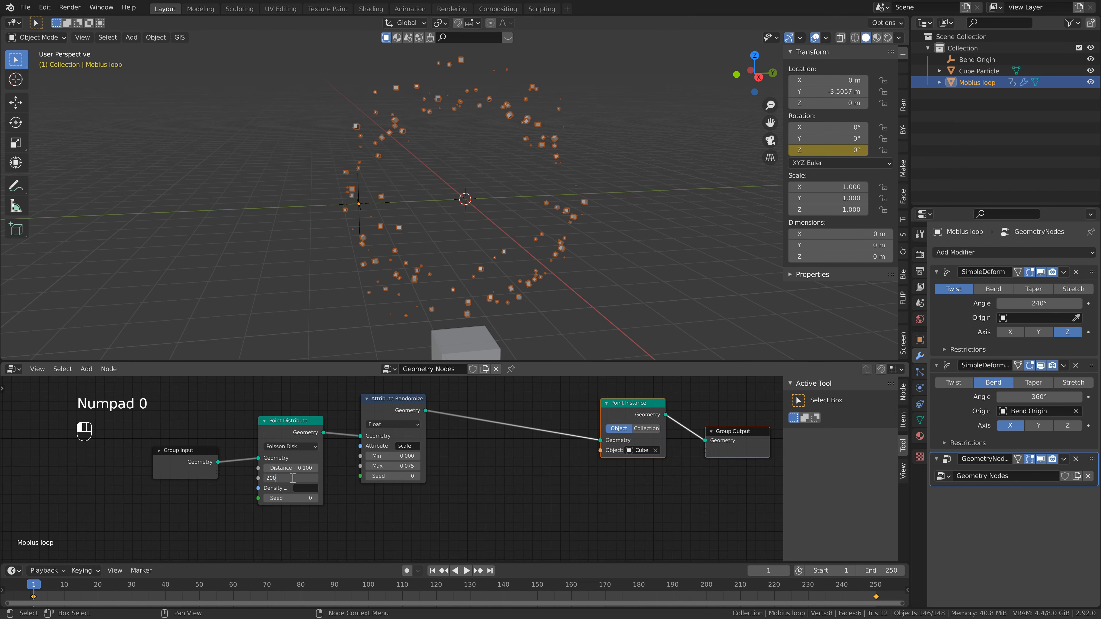
pyautogui.press('Return')
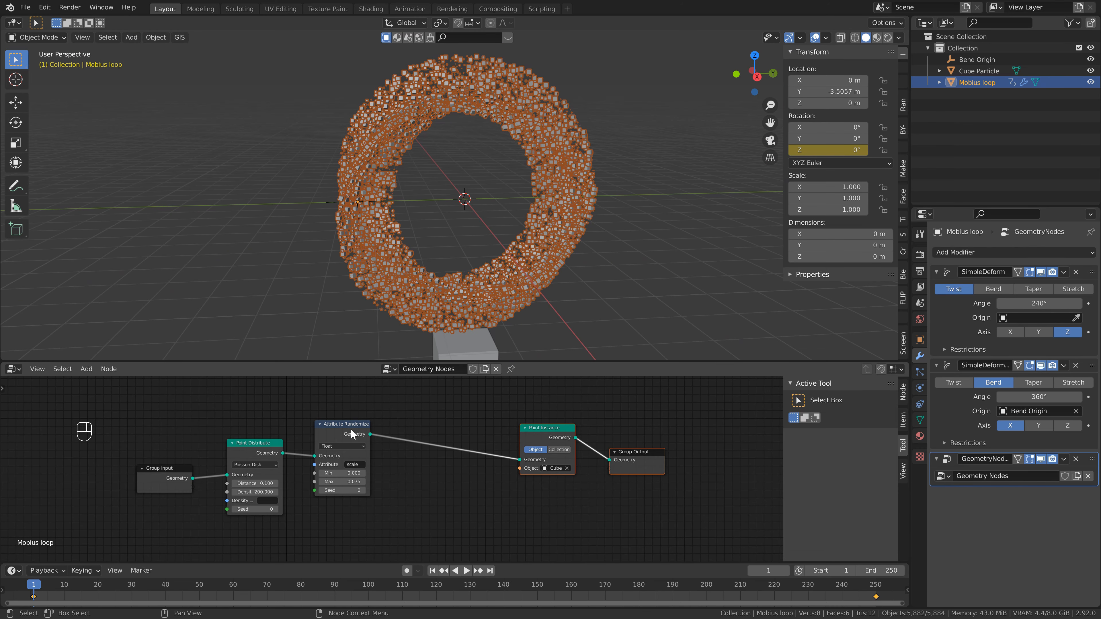
# - Duplicate the Attribute Randomize node and place the copy before the Point Instance node
pyautogui.click(351, 424)
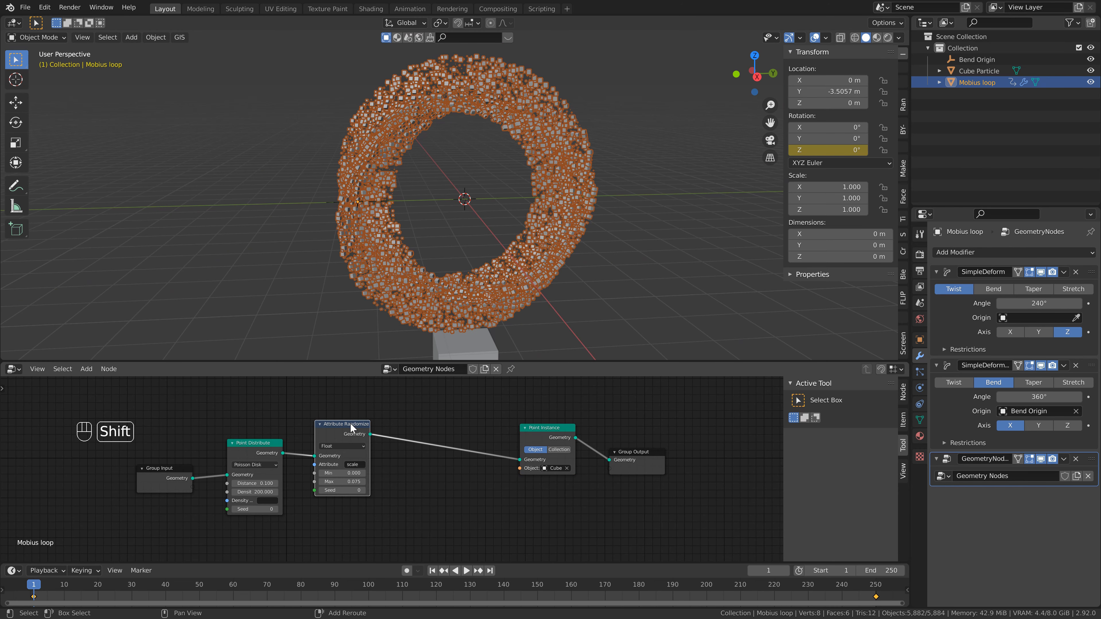
pyautogui.hotkey('shift', 'd')
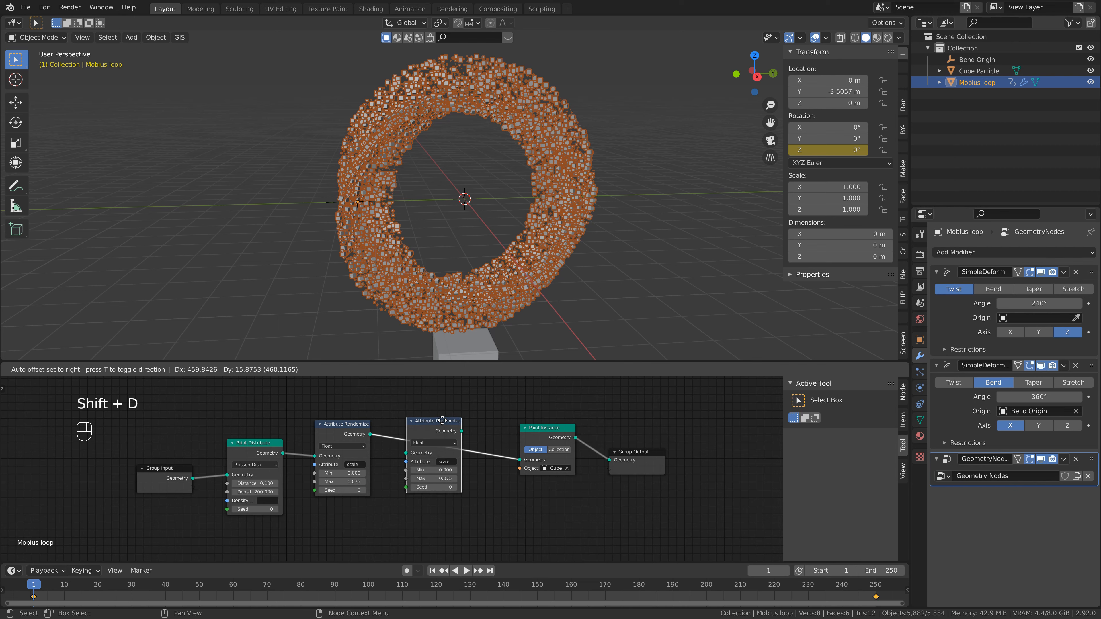
pyautogui.click(443, 420)
# - Set the duplicated node's attribute to rotation with a maximum of 3
pyautogui.click(445, 462)
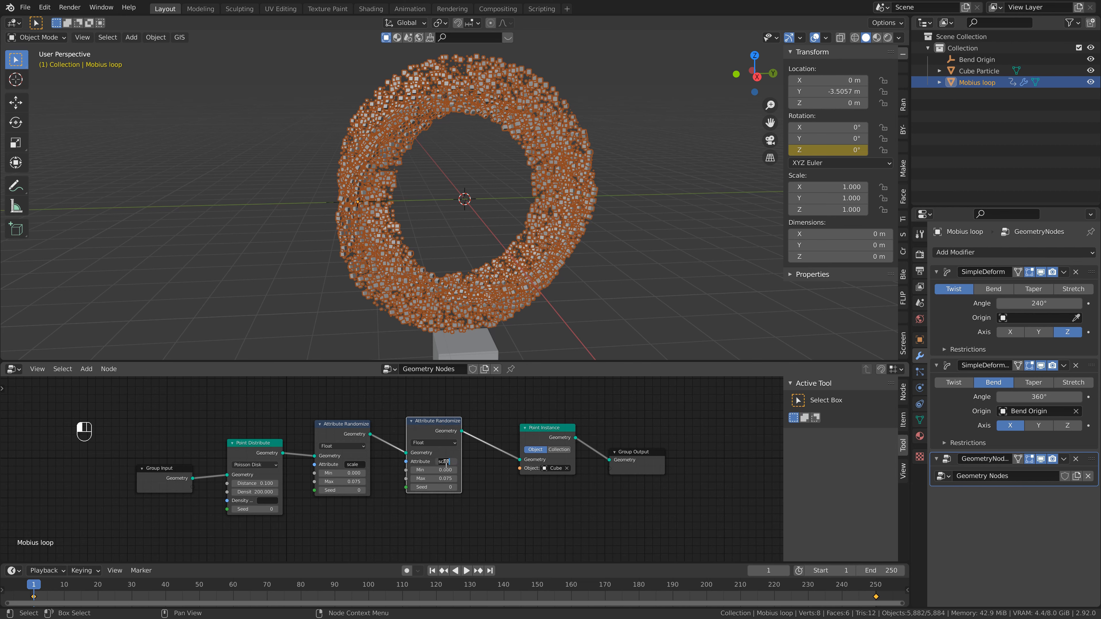
pyautogui.write('rotation')
pyautogui.press('Return')
pyautogui.click(442, 478)
pyautogui.write('3')
pyautogui.press('Return')
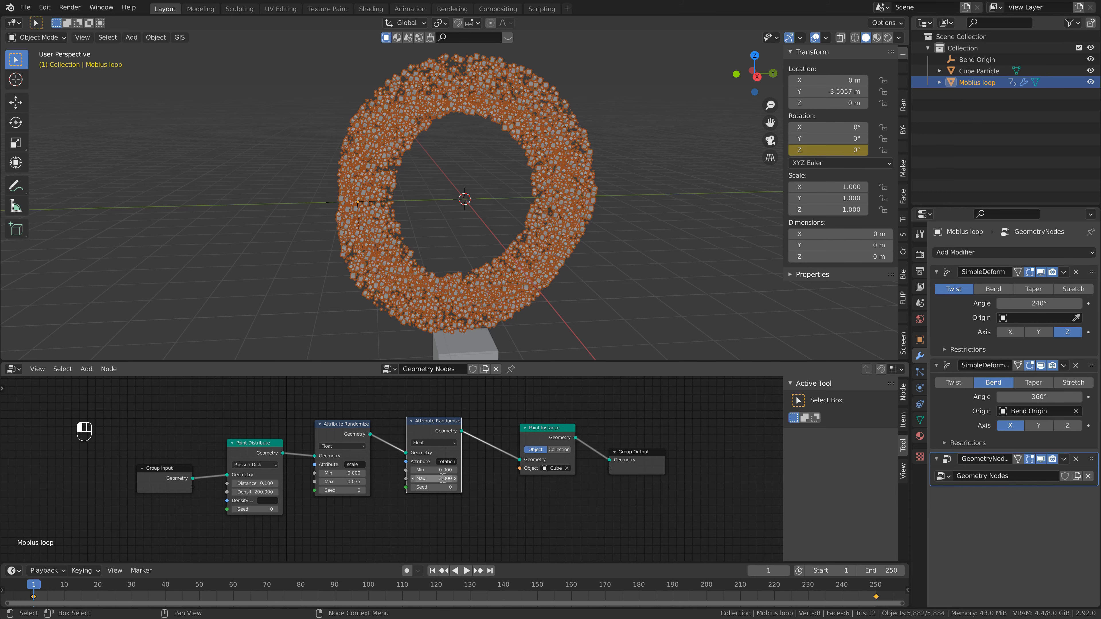
# - Play the animation to preview the randomized cube instances on the loop
pyautogui.press('space')
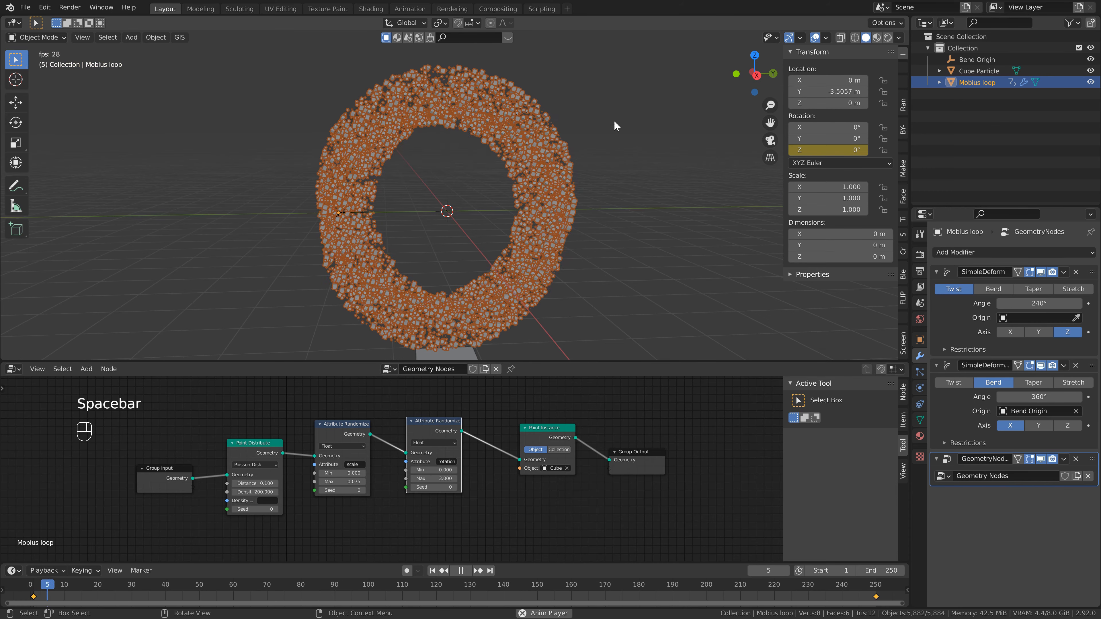
pyautogui.scroll(3, 571, 114)
pyautogui.keyDown('shift'); pyautogui.moveTo(571, 114); pyautogui.dragTo(479, 219, button='middle'); pyautogui.keyUp('shift')
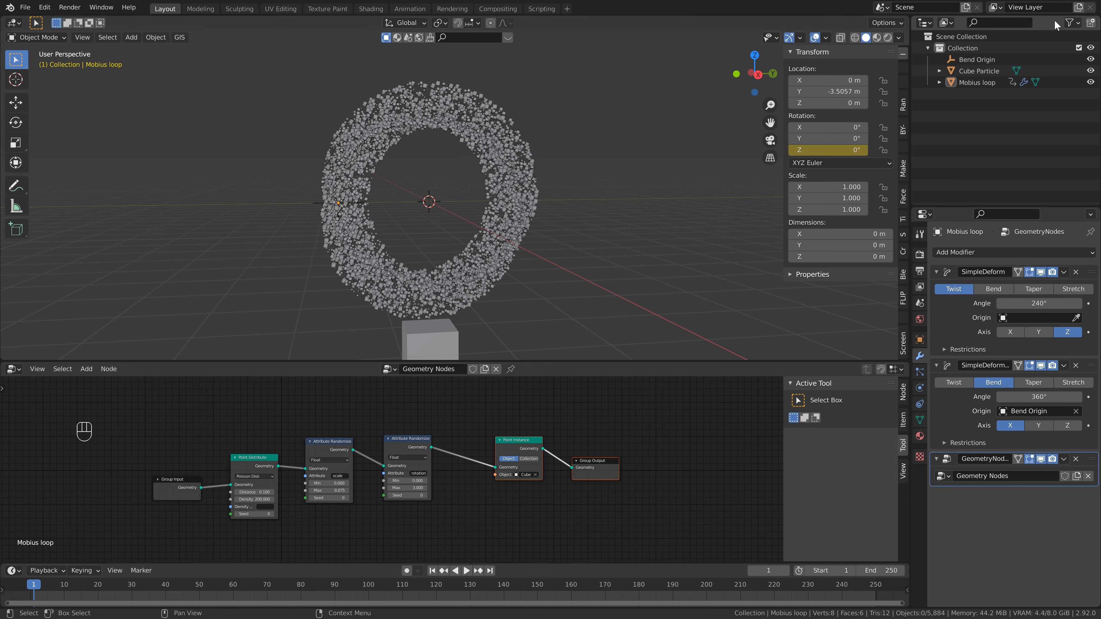
# - Show render toggles in the outliner and hide the Cube Particle object in both viewport and renders
pyautogui.click(1070, 23)
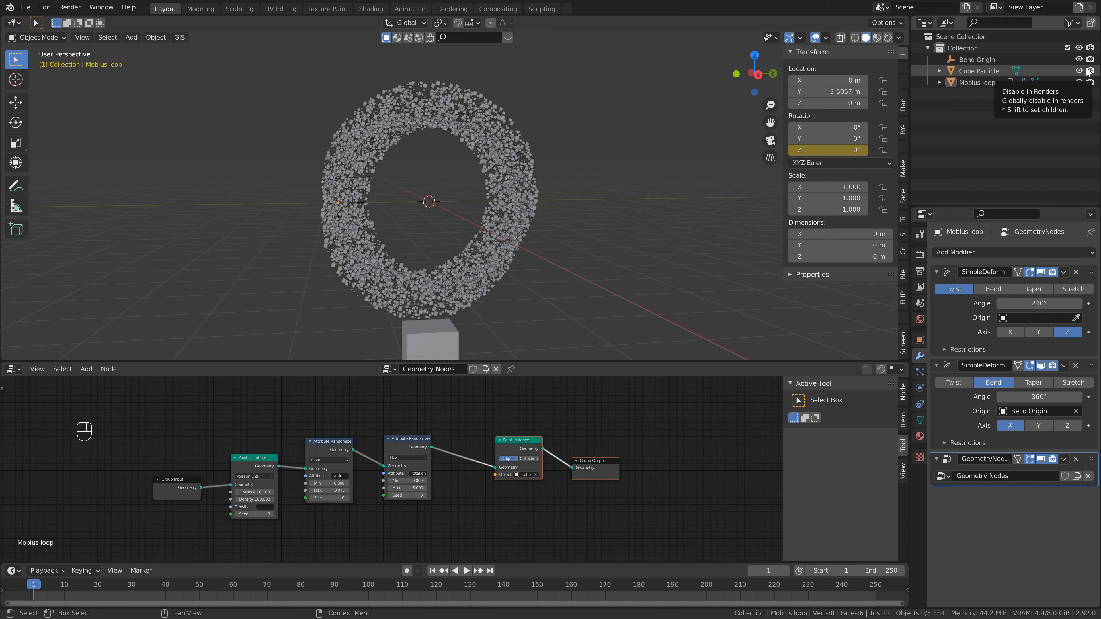
pyautogui.click(1079, 71)
pyautogui.click(1090, 71)
# - Join the node editor area into the 3D viewport so the viewport fills the space
pyautogui.moveTo(415, 348); pyautogui.dragTo(411, 355, button='middle')
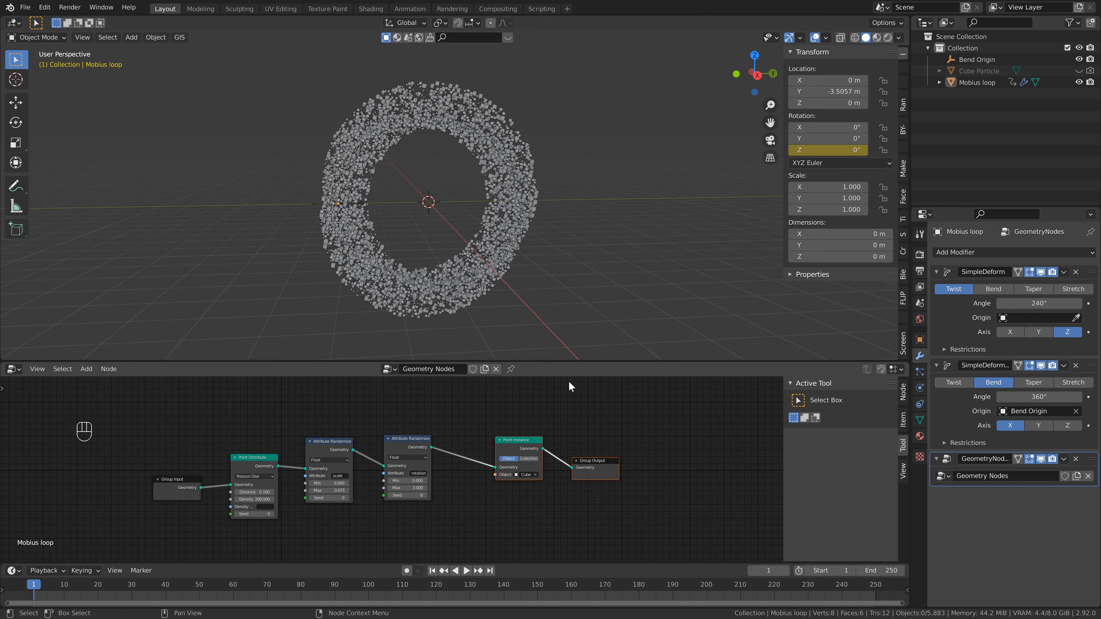
pyautogui.rightClick(566, 361)
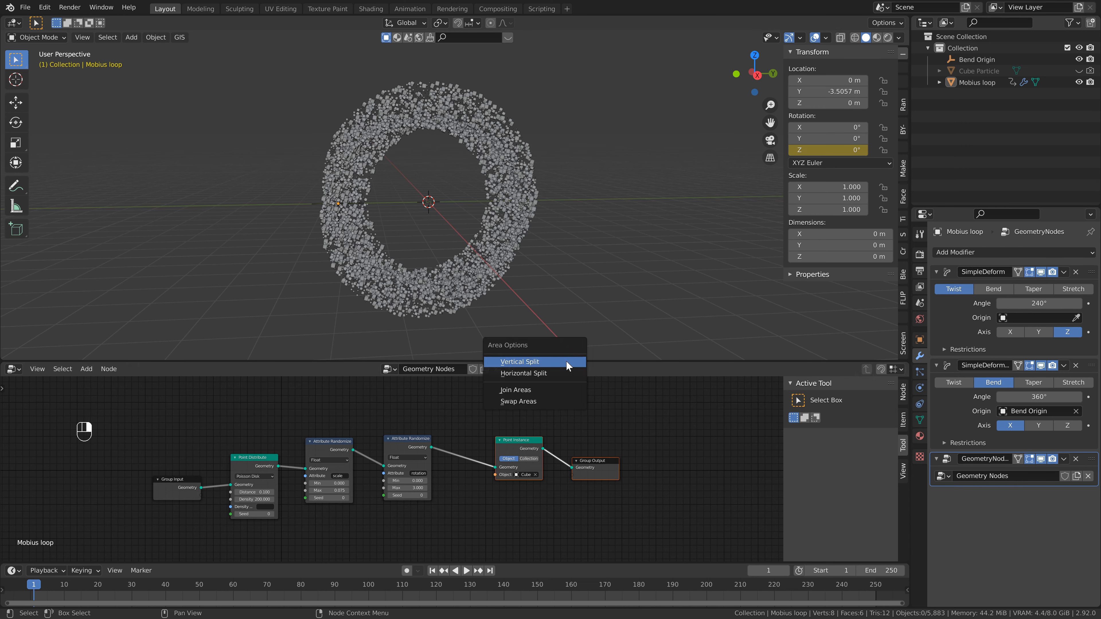
pyautogui.click(540, 391)
pyautogui.click(538, 380)
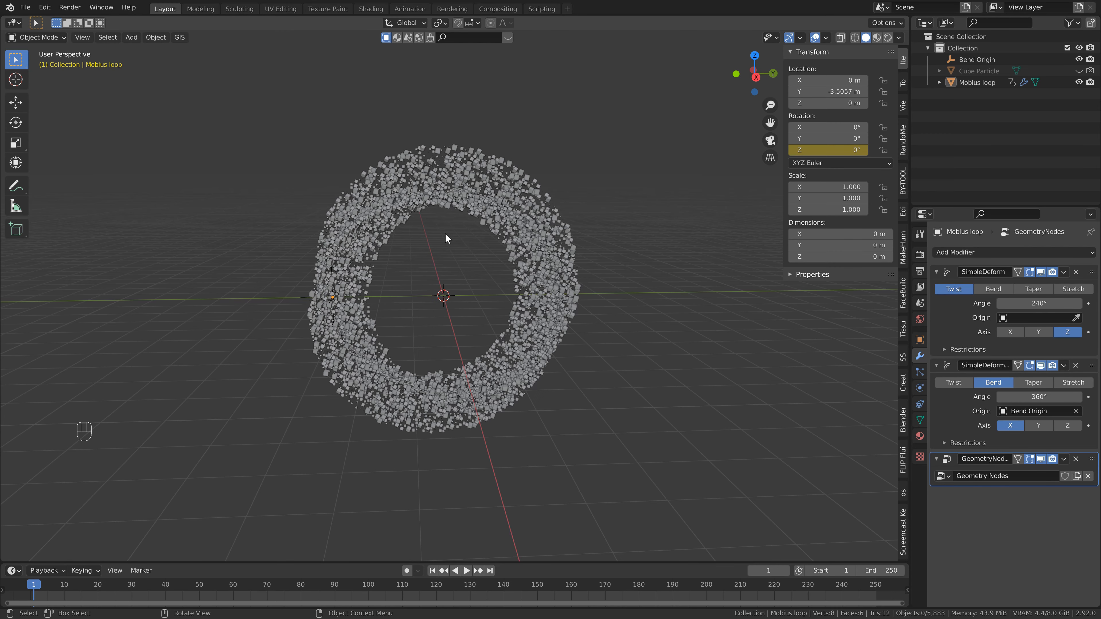
# - Turn off viewport display of the Geometry Nodes and both Simple Deform modifiers on the Mobius loop
pyautogui.scroll(-1, 427, 252)
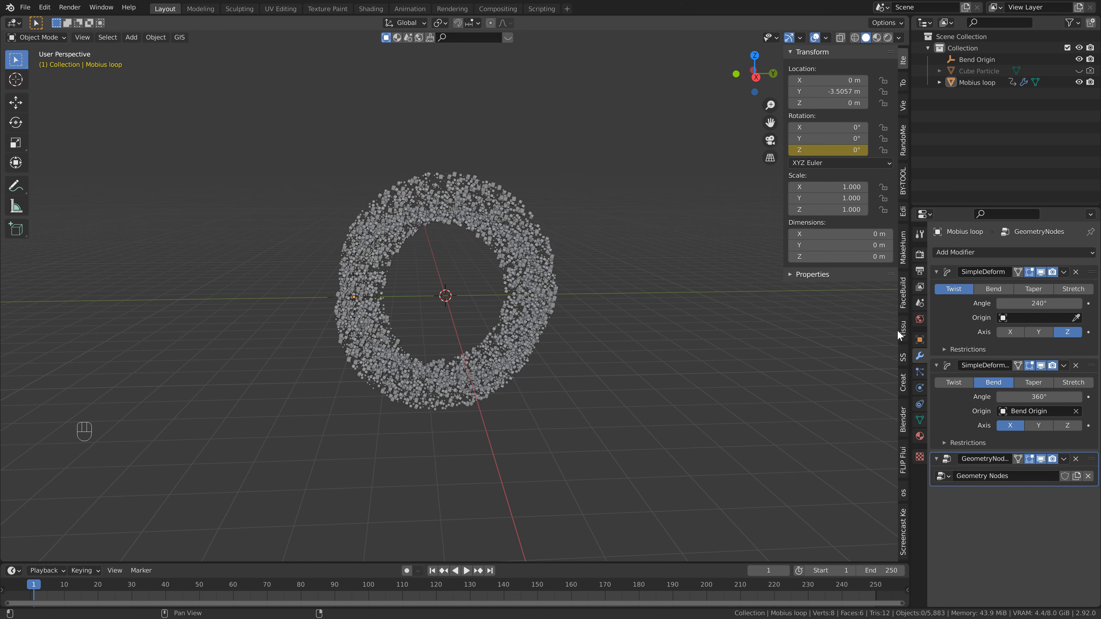
pyautogui.click(1041, 459)
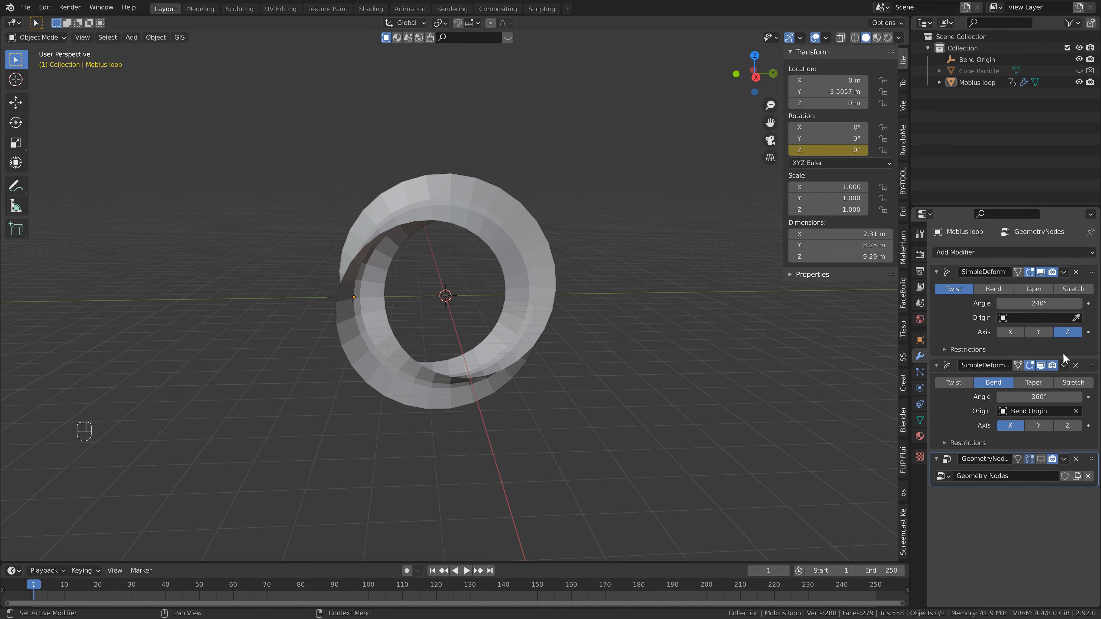
pyautogui.click(1041, 365)
pyautogui.click(1041, 271)
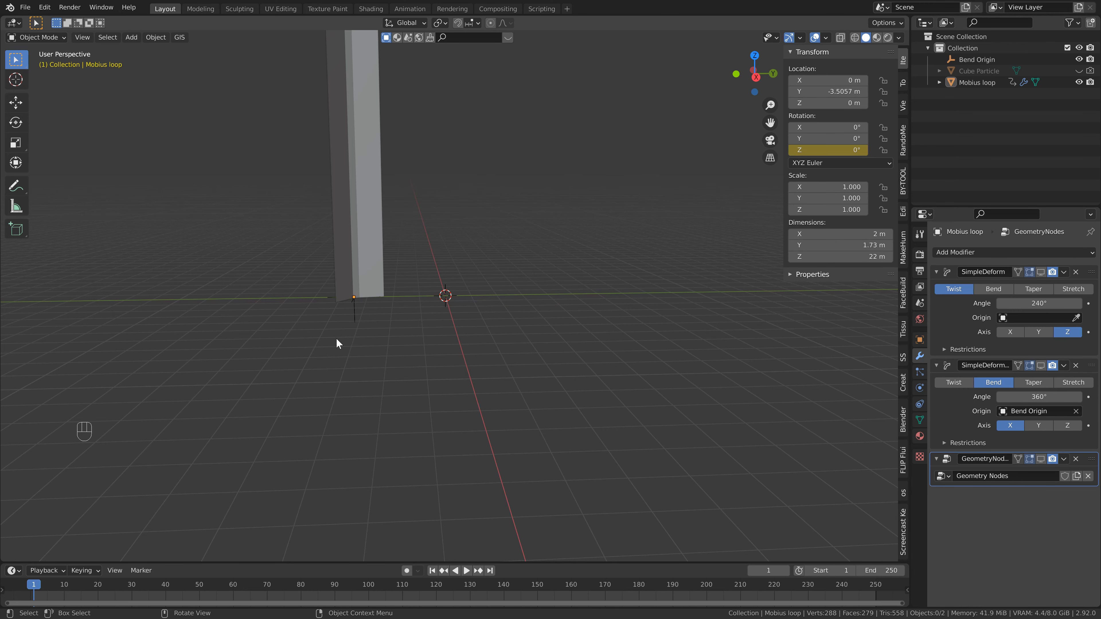
# - Add a cylinder mesh at the world origin
pyautogui.keyDown('shift'); pyautogui.moveTo(339, 342); pyautogui.dragTo(449, 434, button='middle'); pyautogui.keyUp('shift')
pyautogui.scroll(-3, 407, 257)
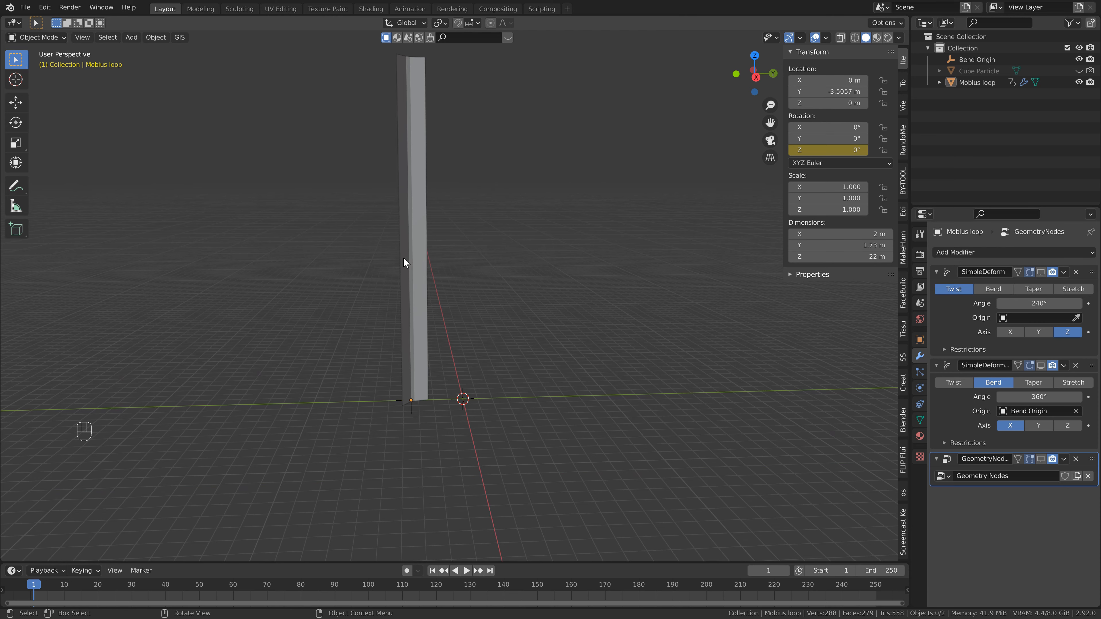
pyautogui.keyDown('shift'); pyautogui.moveTo(430, 256); pyautogui.dragTo(423, 322, button='middle'); pyautogui.keyUp('shift')
pyautogui.hotkey('shift', 'a')
pyautogui.moveTo(423, 319)
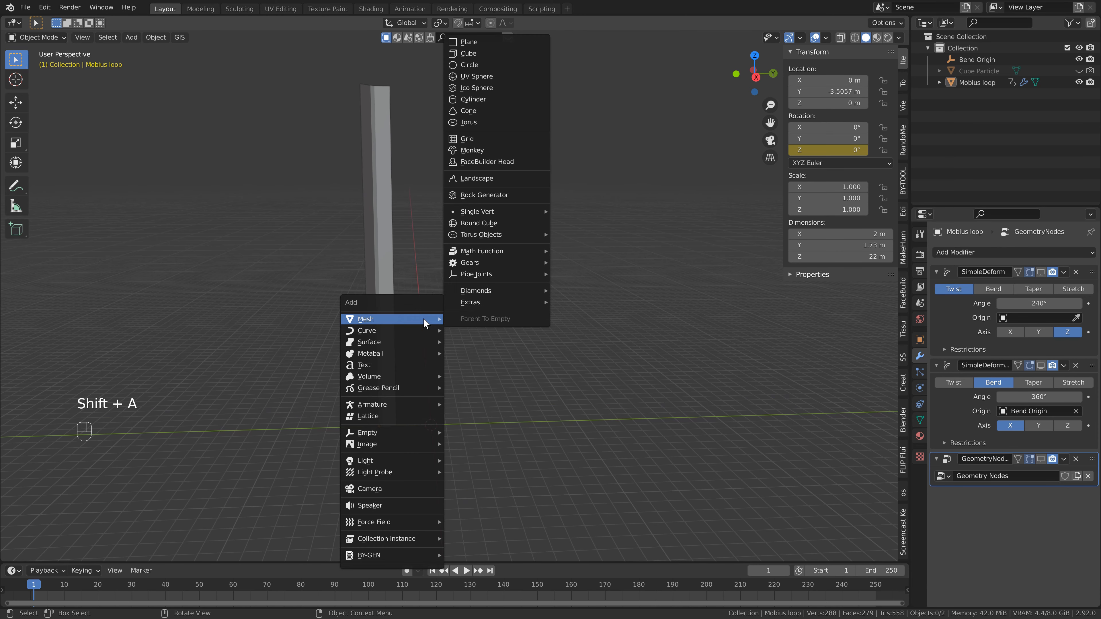
pyautogui.click(492, 99)
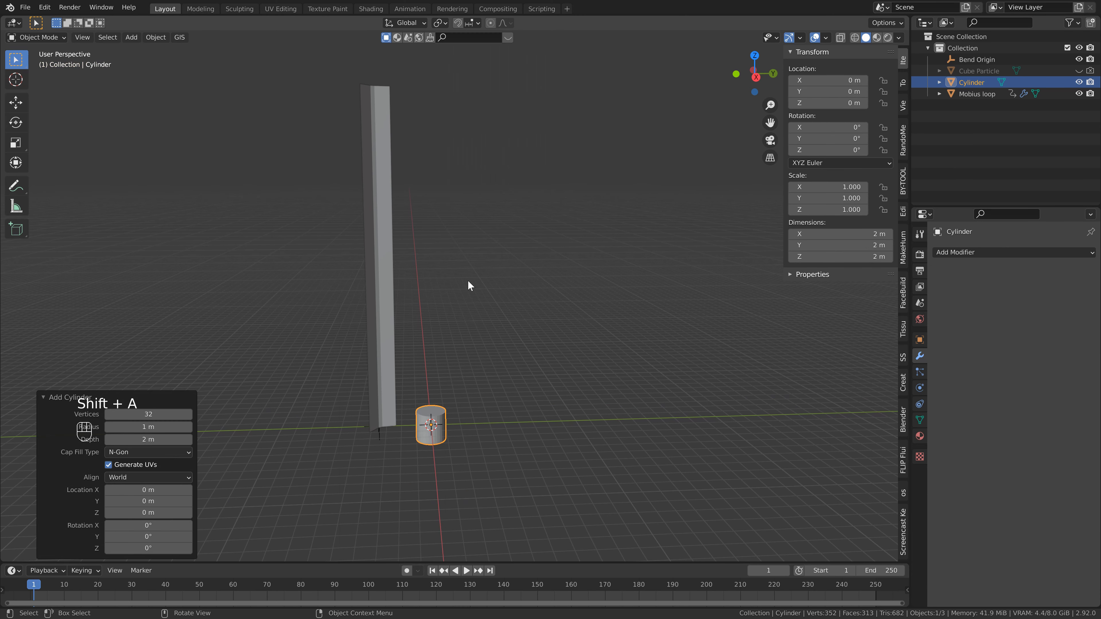
# - Move the cylinder 1 m up along Z
pyautogui.write('g')
pyautogui.moveTo(467, 319); pyautogui.dragTo(255, 379, button='middle')
pyautogui.write('z1')
pyautogui.press('Return')
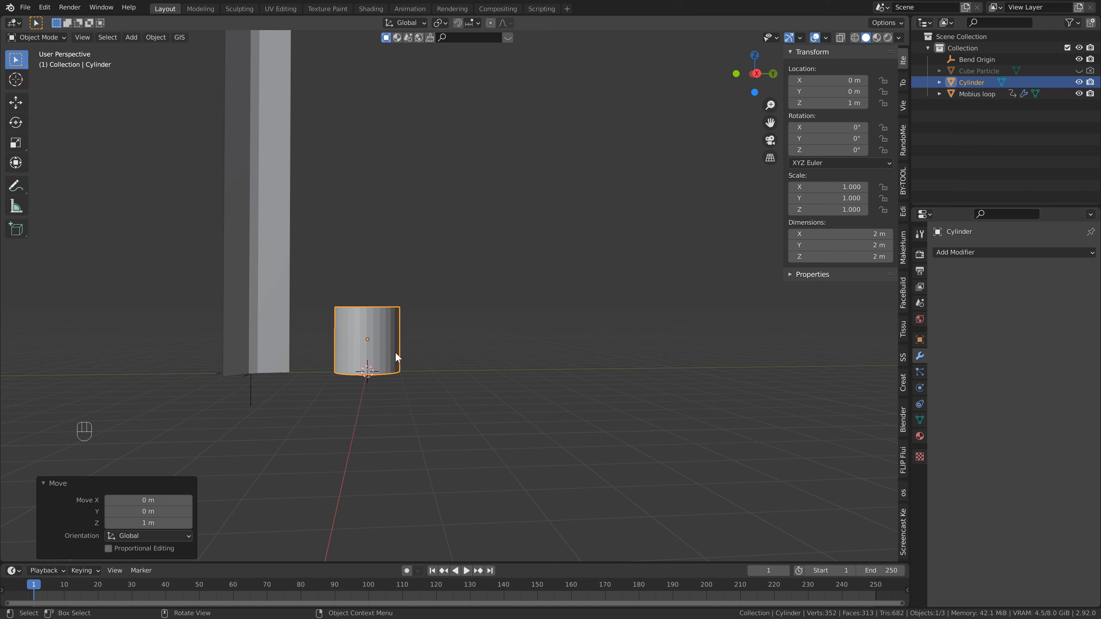
# - Apply all transforms to the cylinder
pyautogui.hotkey('ctrl', 'a')
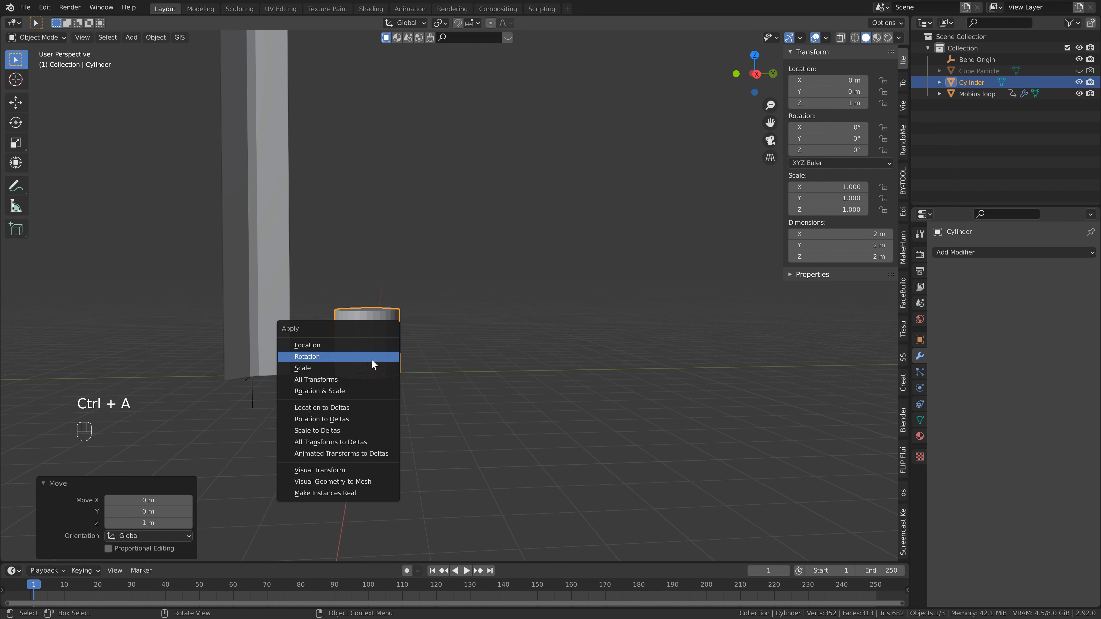
pyautogui.click(369, 380)
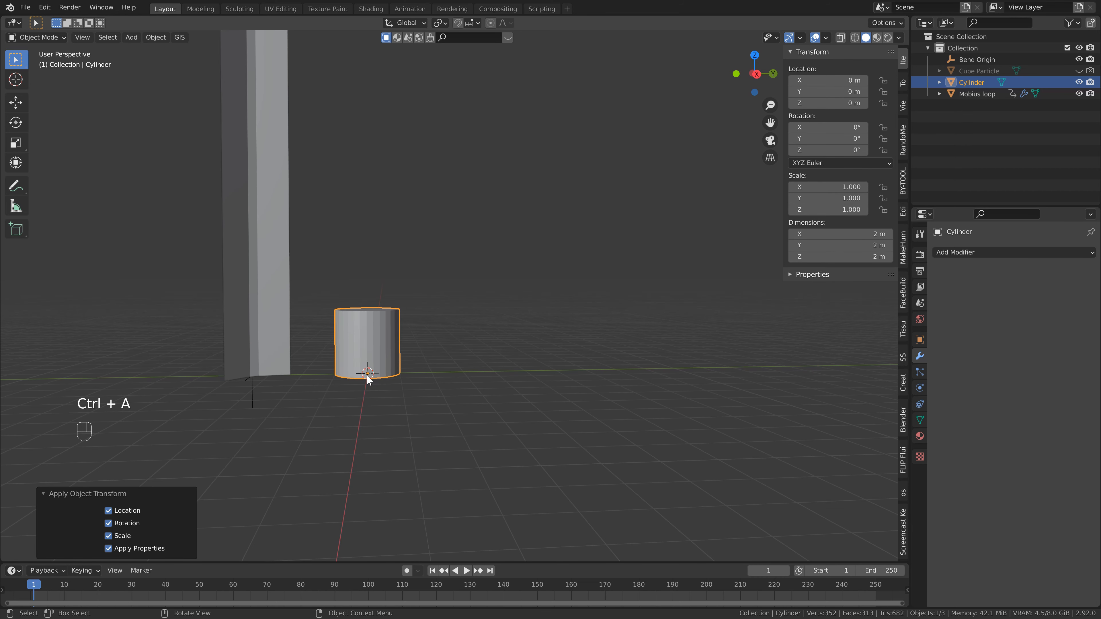
pyautogui.keyDown('shift'); pyautogui.moveTo(366, 374); pyautogui.dragTo(412, 401, button='middle'); pyautogui.keyUp('shift')
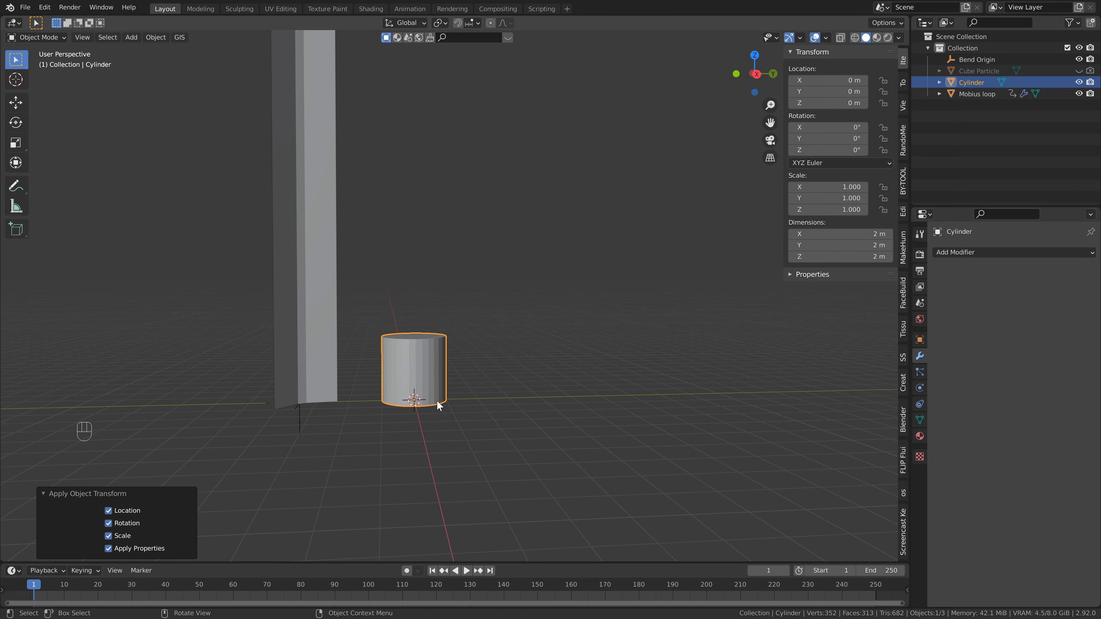
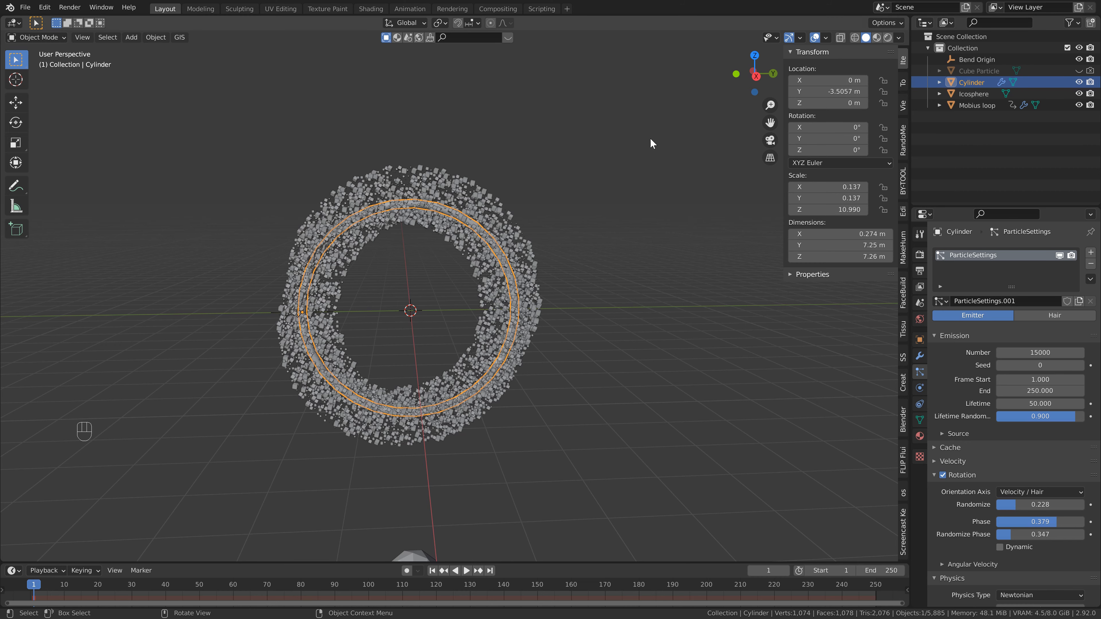
# - Set the cylinder's particle instance object to Icosphere and its scale randomness to 0.7
pyautogui.scroll(-5, 1011, 439)
pyautogui.scroll(-15, 1012, 440)
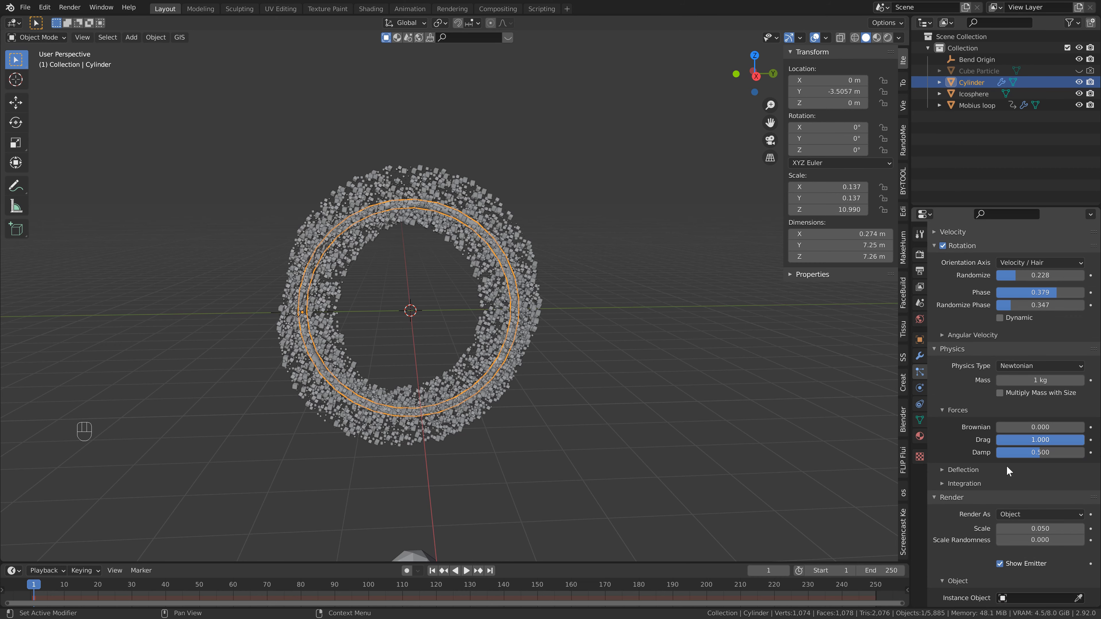
pyautogui.scroll(-1, 1034, 438)
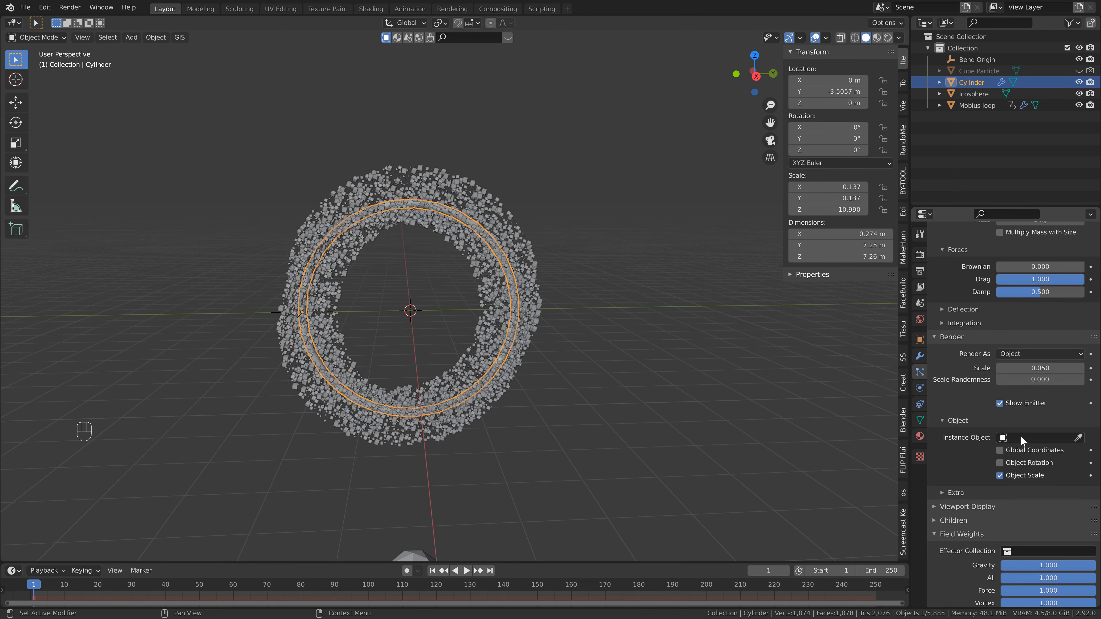
pyautogui.click(1020, 435)
pyautogui.click(1006, 488)
pyautogui.click(1071, 378)
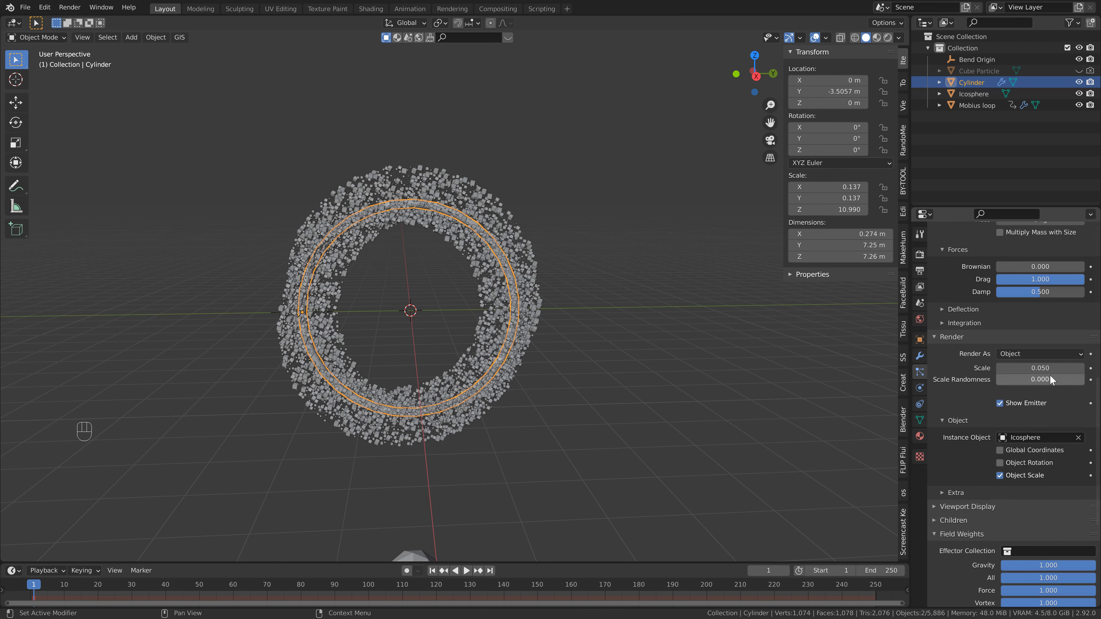
pyautogui.write('0.7')
pyautogui.press('Return')
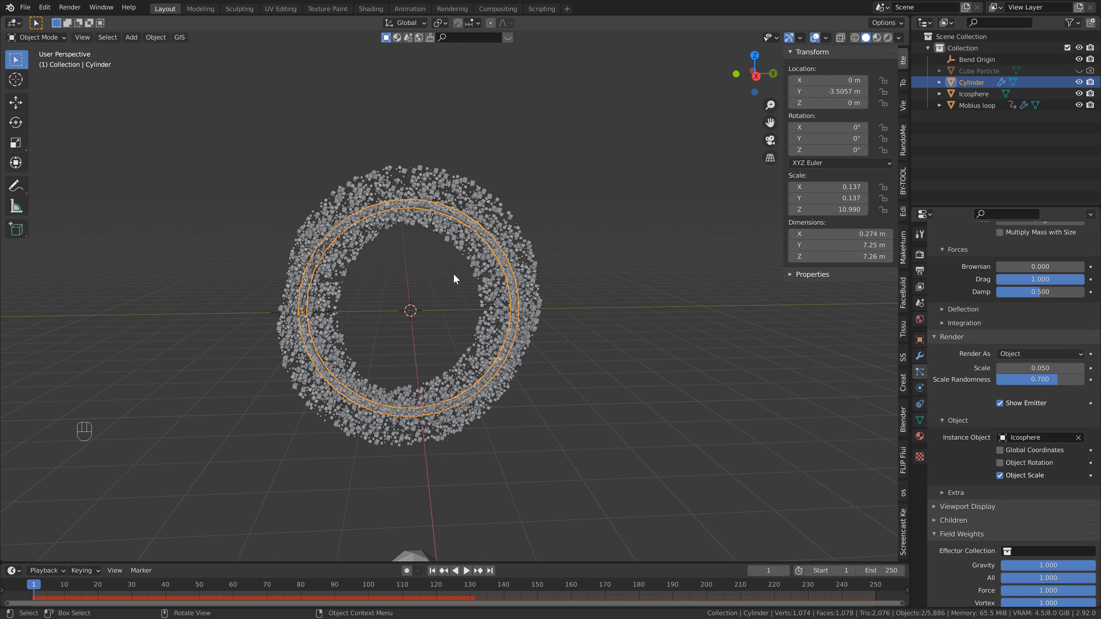
# - Add a Force field object at the world origin
pyautogui.hotkey('shift', 'a')
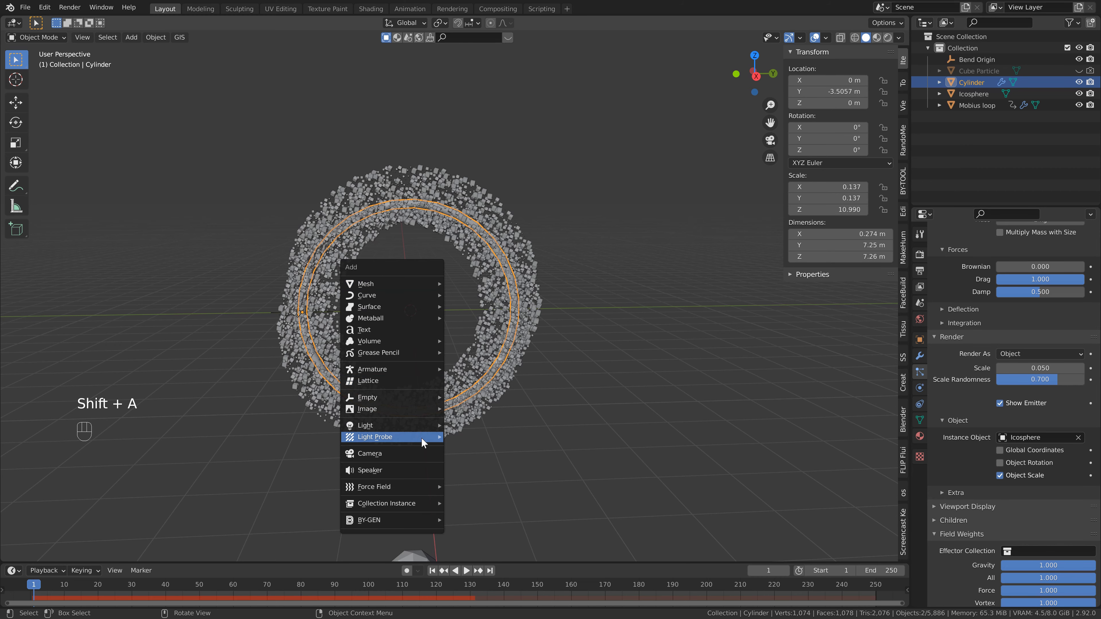
pyautogui.moveTo(422, 485)
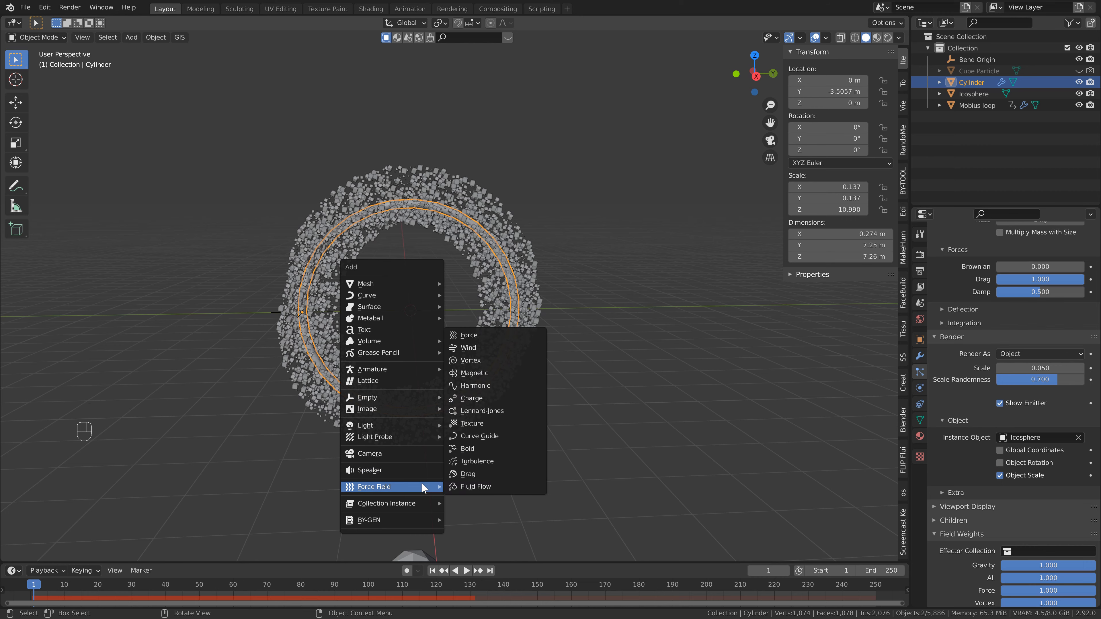
pyautogui.click(487, 335)
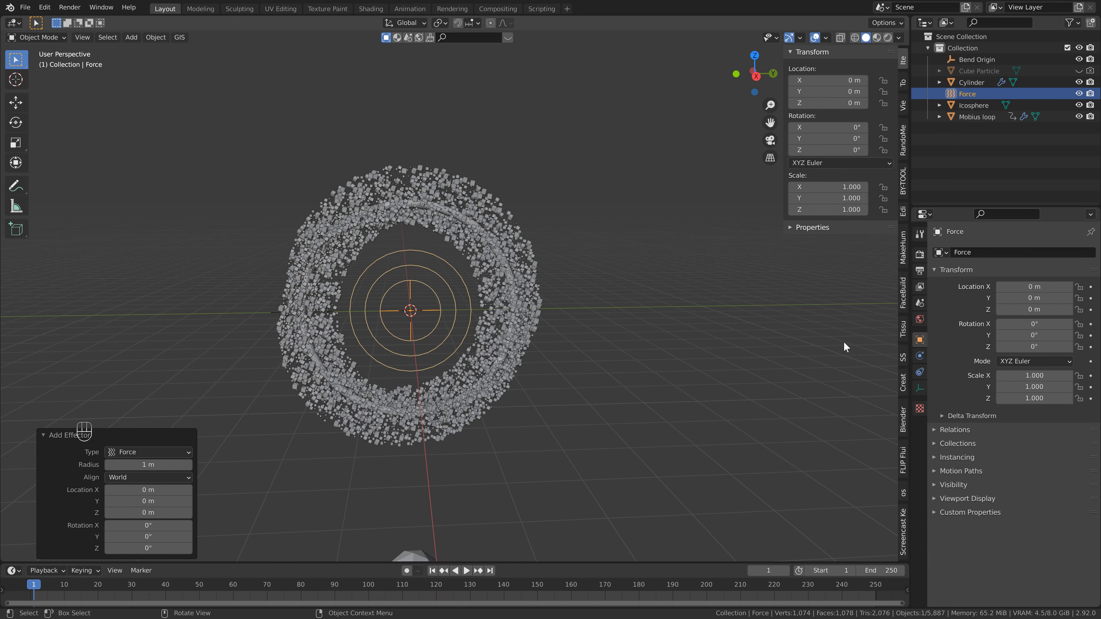
# - Set the force field's strength to 38, flow to 5 and noise amount to 0.5
pyautogui.click(919, 356)
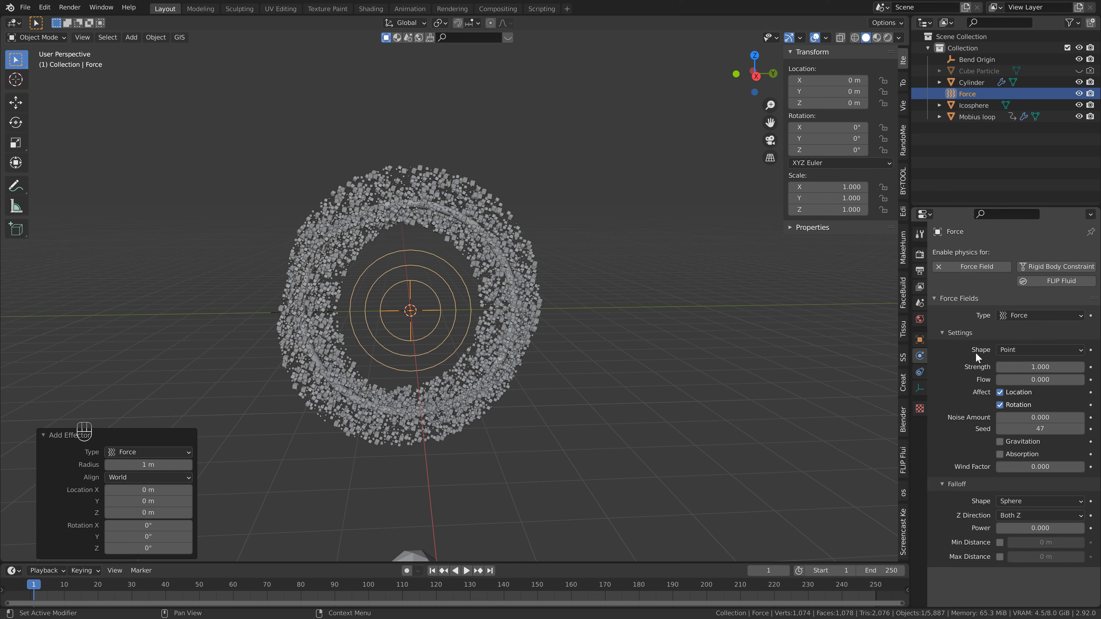
pyautogui.click(1044, 368)
pyautogui.write('38')
pyautogui.press('Return')
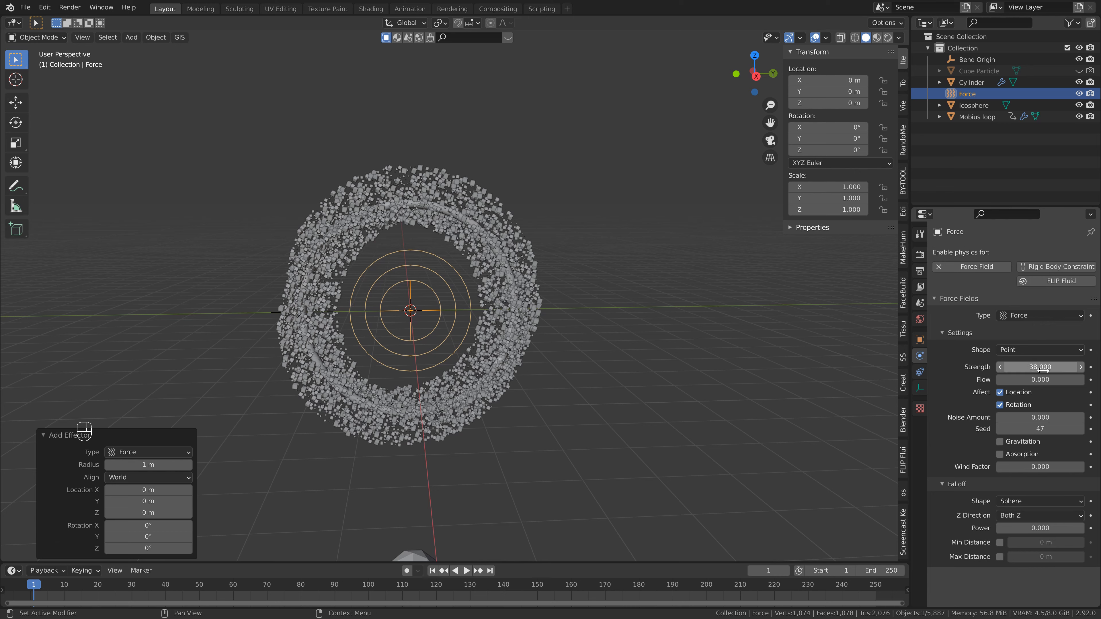
pyautogui.click(1037, 380)
pyautogui.write('5')
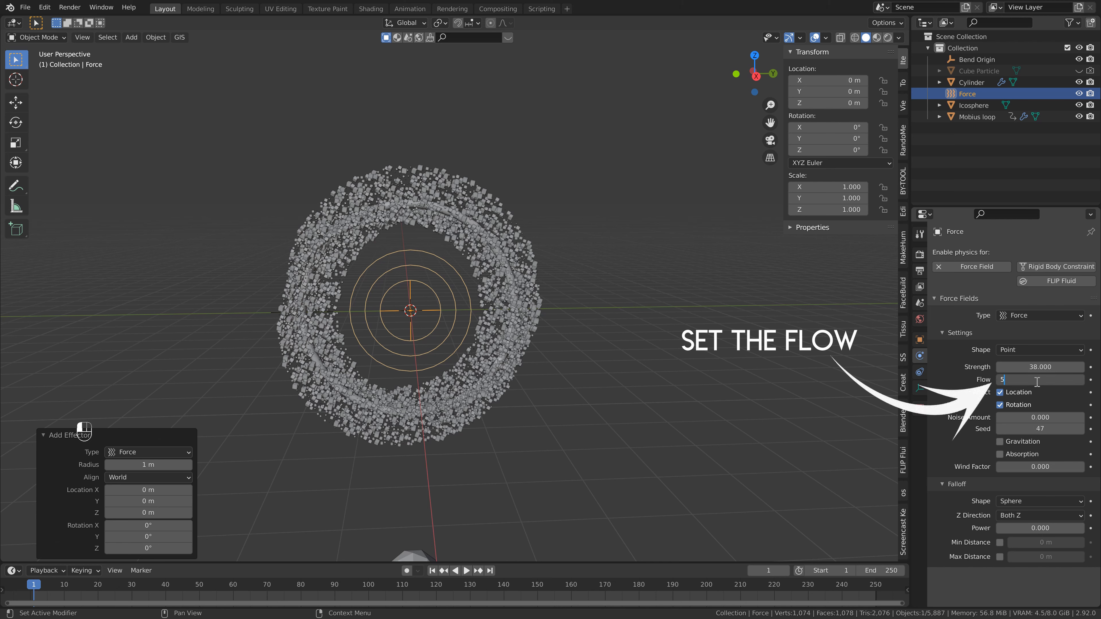
pyautogui.press('Tab')
pyautogui.write('0.5')
pyautogui.press('Return')
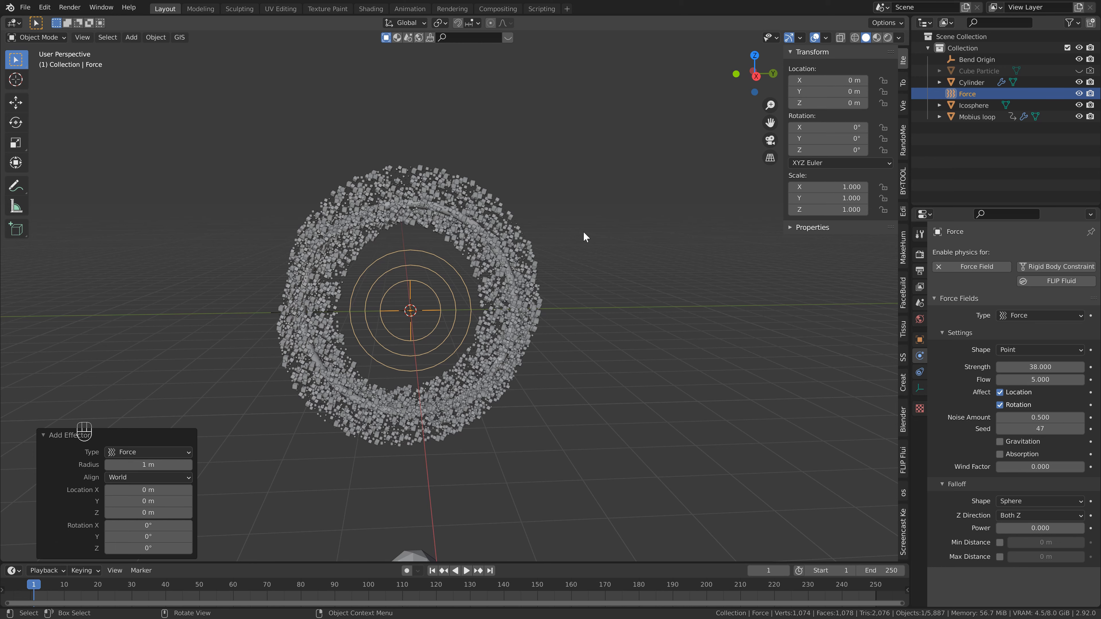
# - Play the animation to preview the particles reacting to the force field
pyautogui.press('space')
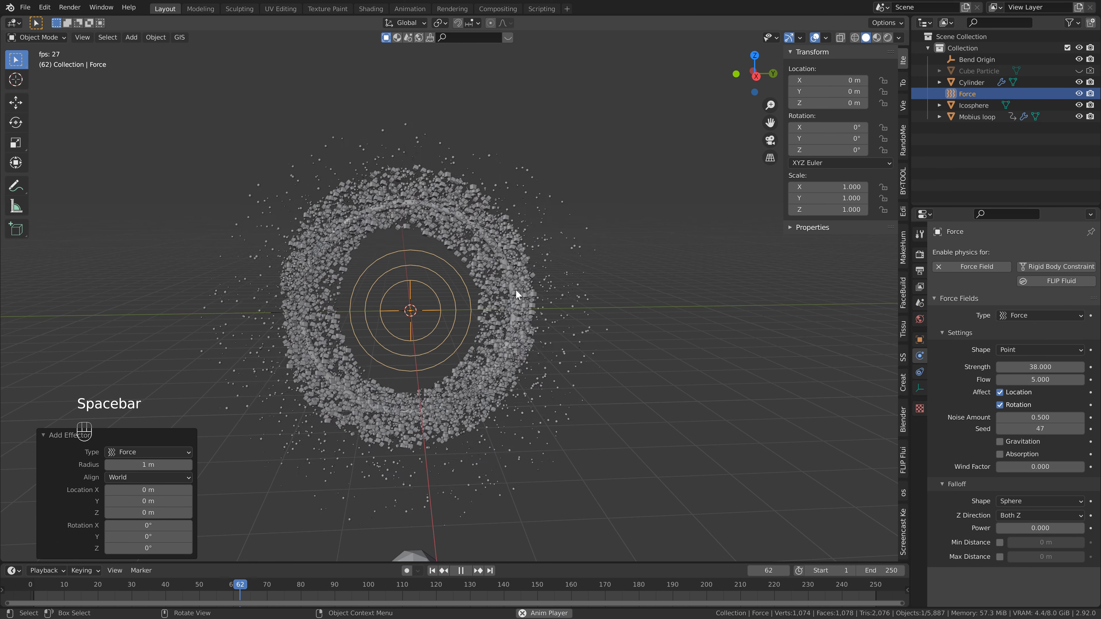
pyautogui.scroll(-2, 516, 291)
pyautogui.moveTo(521, 319); pyautogui.dragTo(532, 281, button='middle')
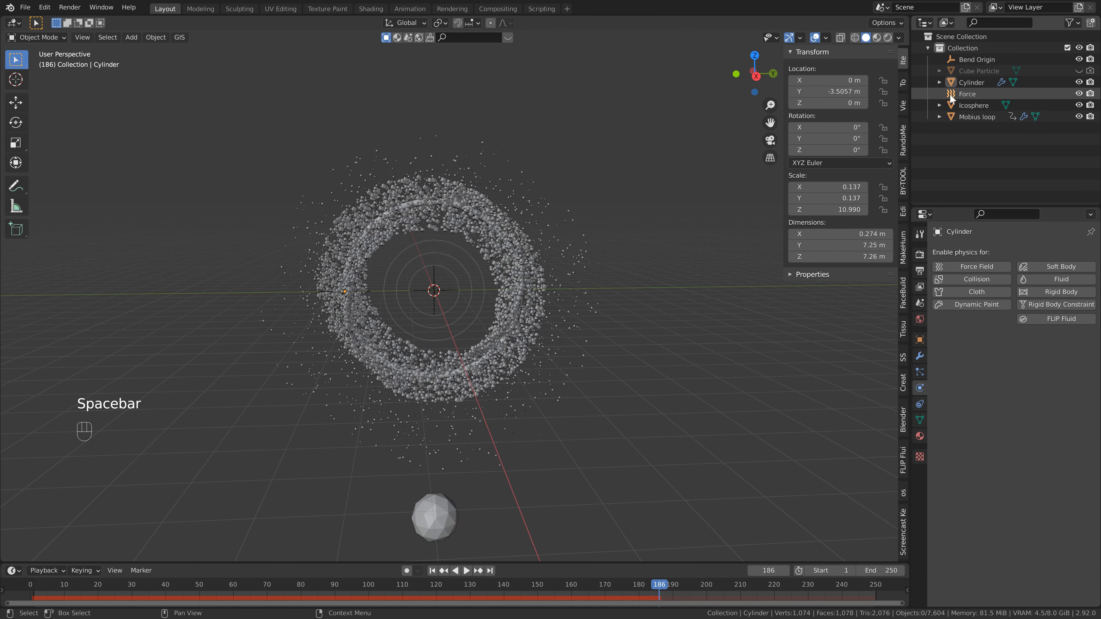
# - Rename the cylinder as "Emitter Cylinder"
pyautogui.click(961, 83)
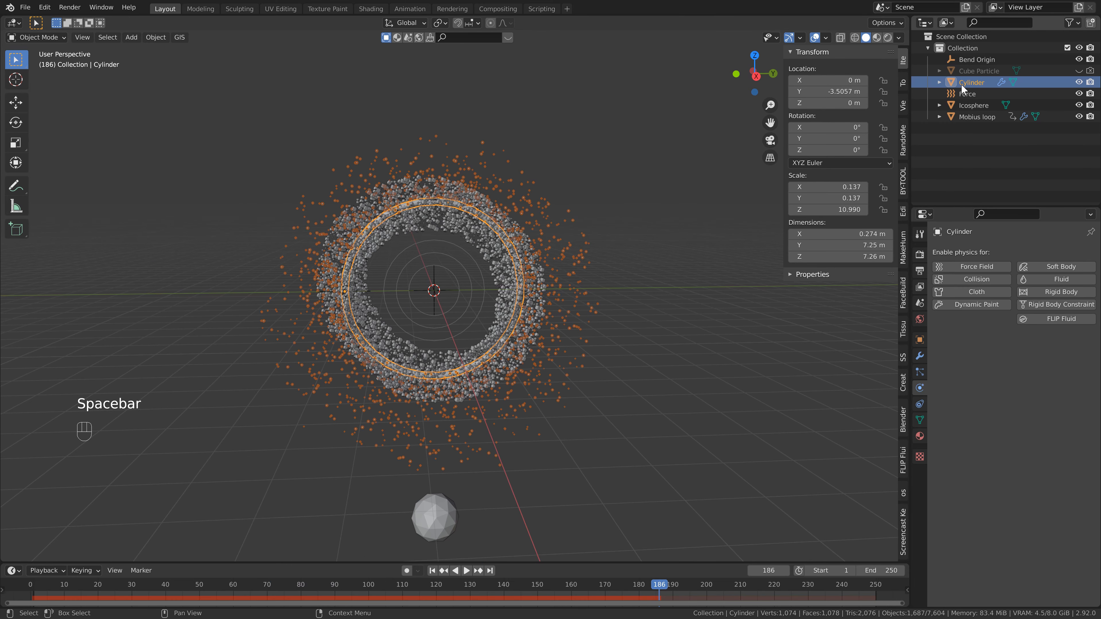
pyautogui.doubleClick(970, 82)
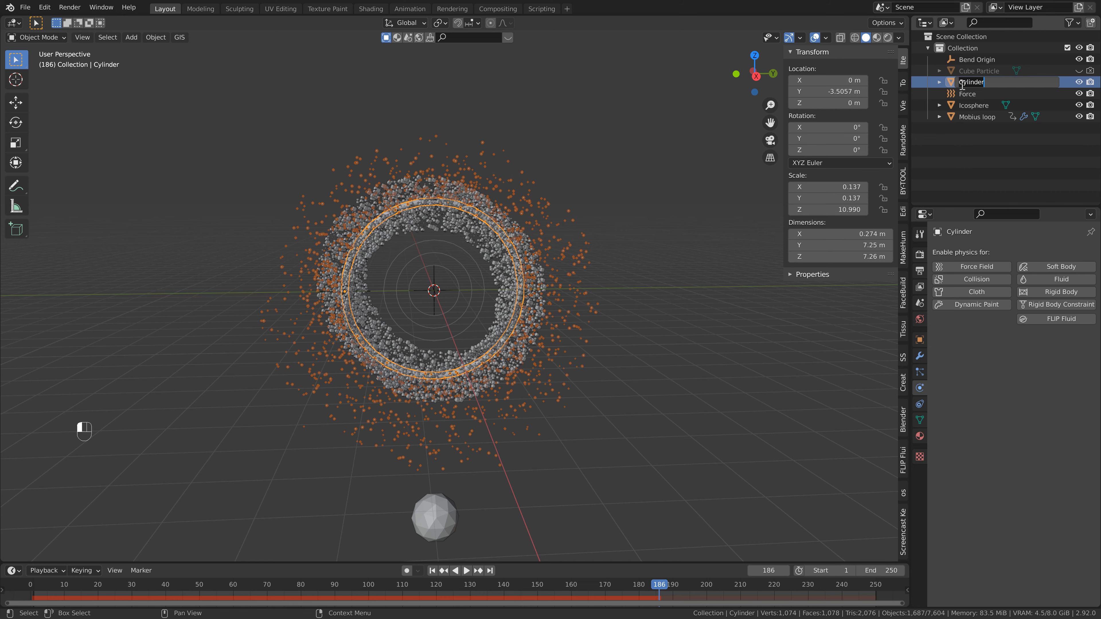
pyautogui.click(961, 82)
pyautogui.write('Emitter')
pyautogui.press('Return')
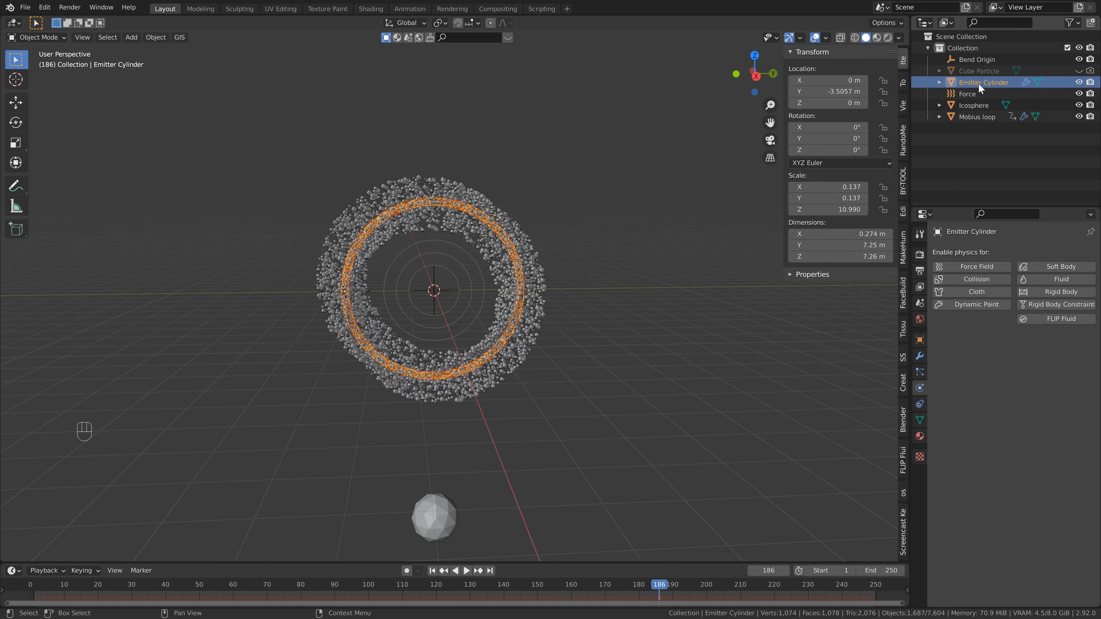
# - Return to the first frame and bake the emitter cylinder's particle cache
pyautogui.click(919, 372)
pyautogui.hotkey('shift', 'Left')
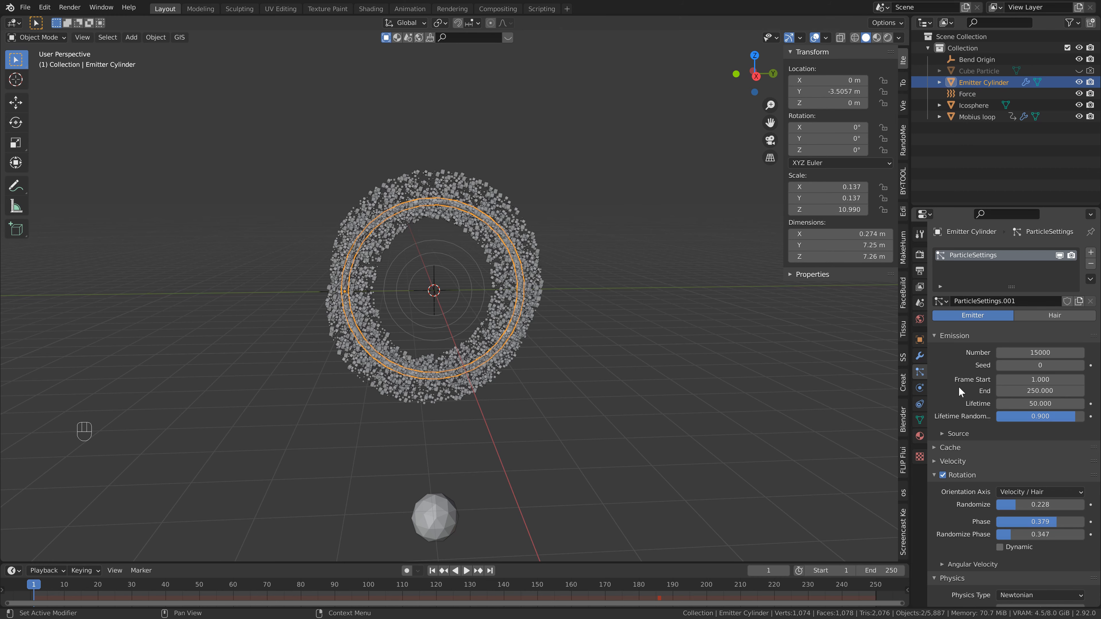
pyautogui.click(934, 446)
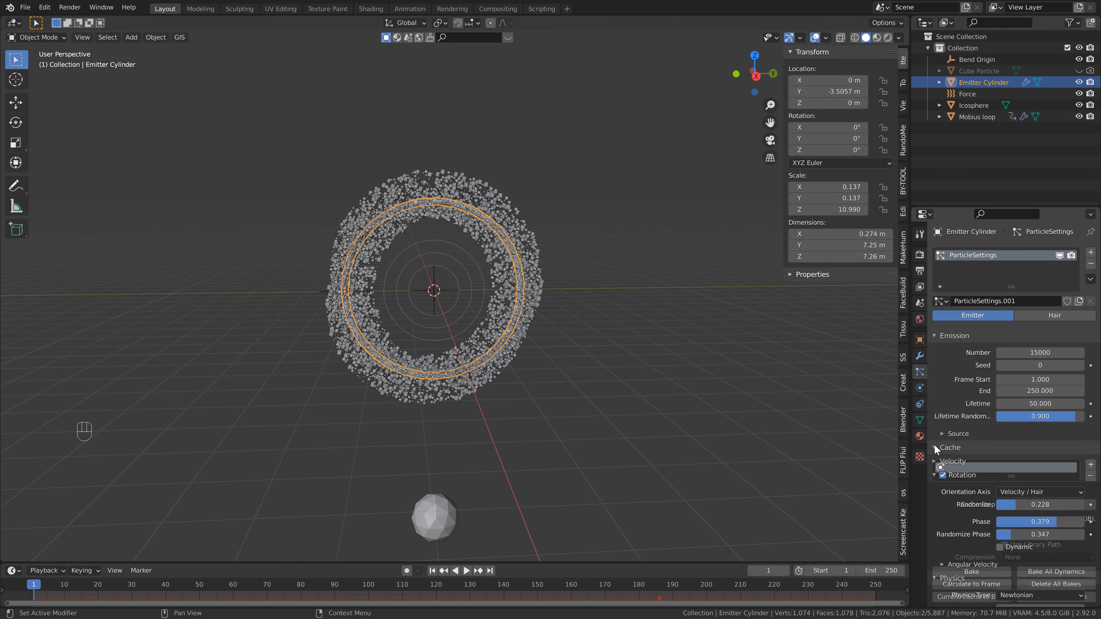
pyautogui.scroll(-5, 936, 440)
pyautogui.scroll(-2, 941, 434)
pyautogui.click(979, 432)
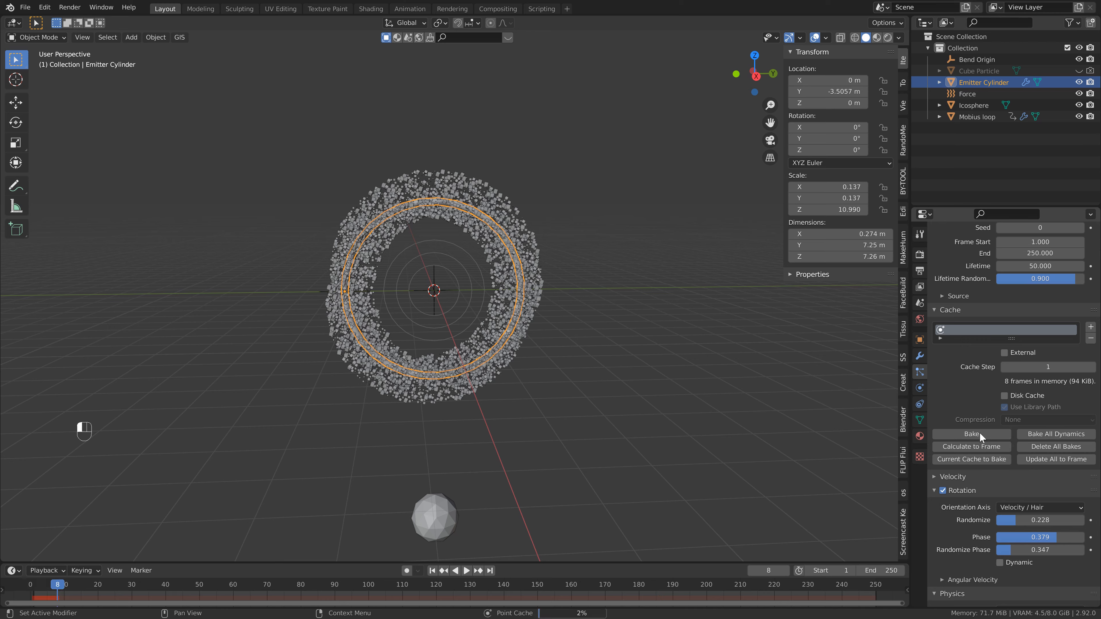
# - Play and scrub through the baked particle animation
pyautogui.press('space')
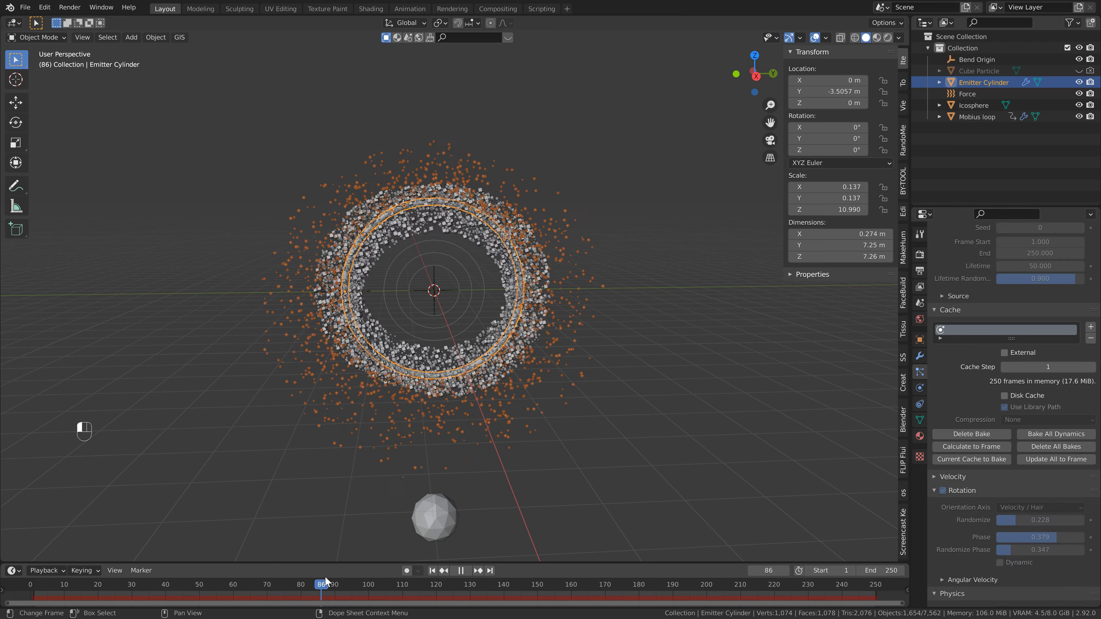
pyautogui.moveTo(591, 591); pyautogui.dragTo(329, 595)
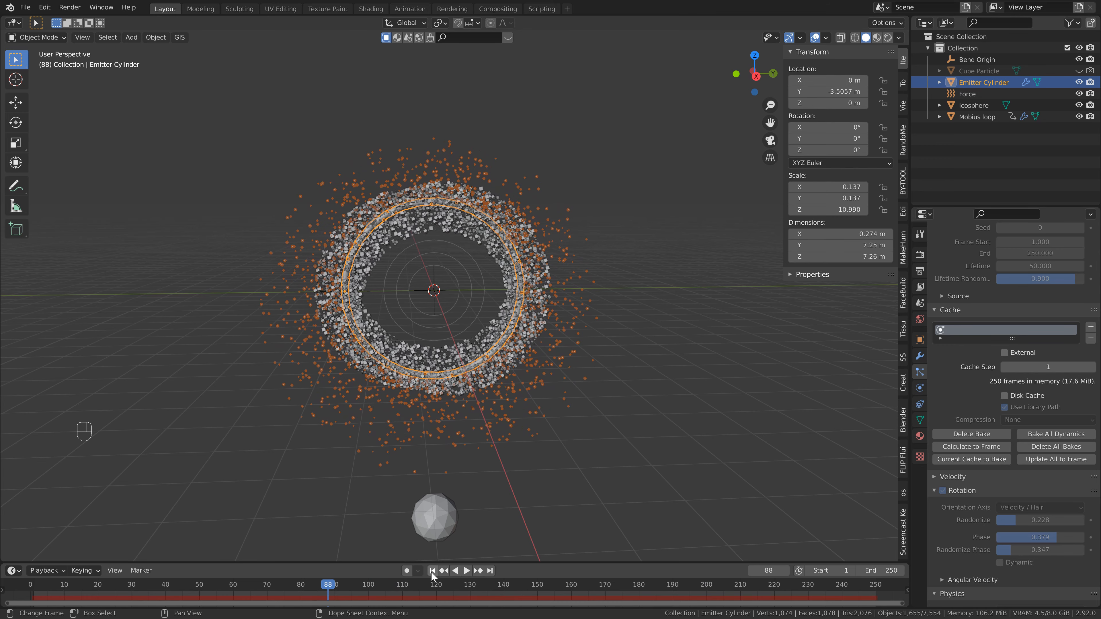
pyautogui.press('KP_0')
pyautogui.press('KP_0')
pyautogui.press('KP_0')
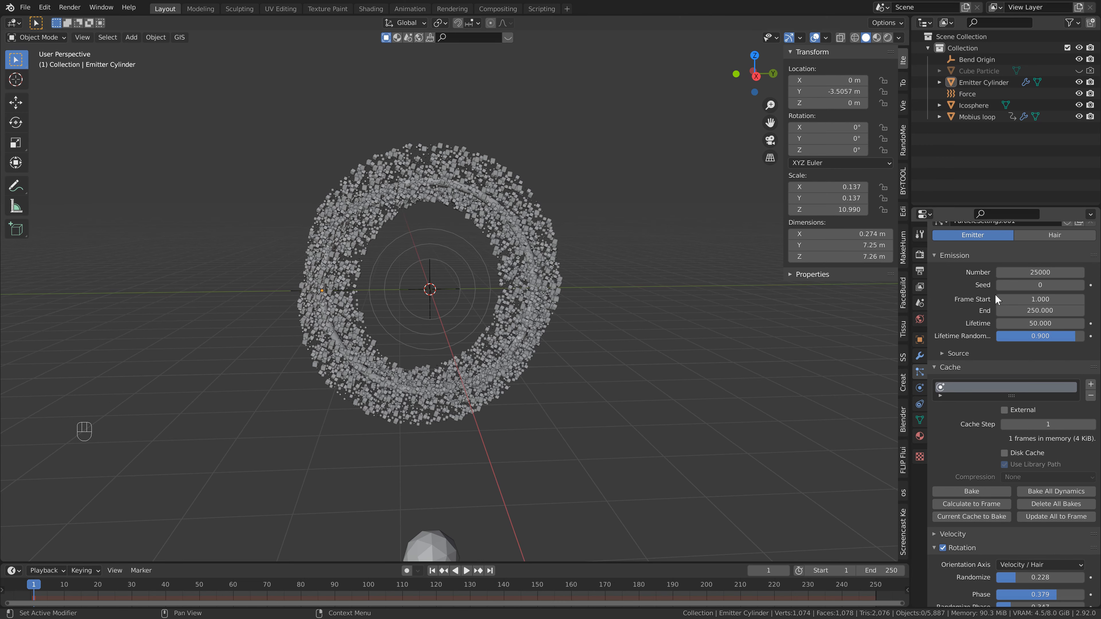
# - Bake the emitter cylinder's particle cache again
pyautogui.click(969, 491)
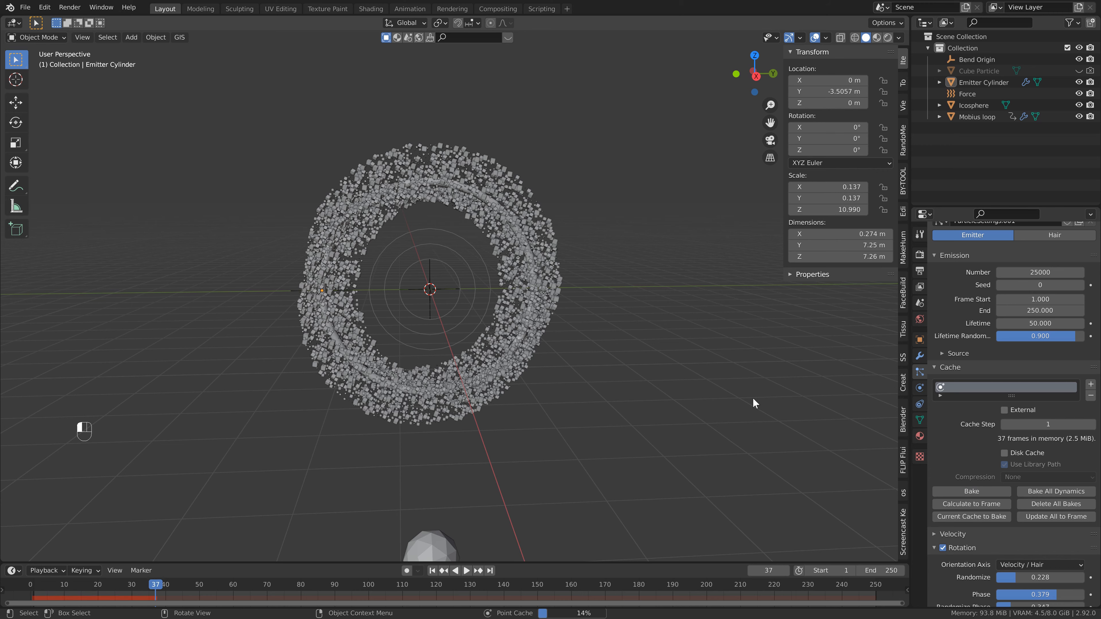
pyautogui.moveTo(433, 269); pyautogui.dragTo(427, 291, button='middle')
pyautogui.scroll(1, 425, 262)
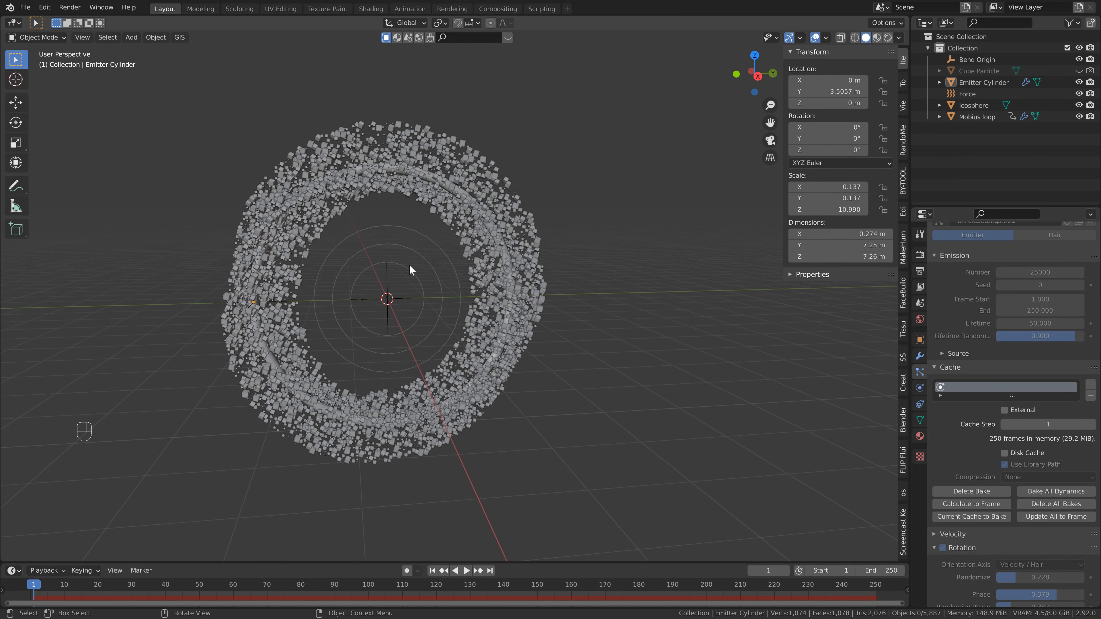
pyautogui.hotkey('shift', 'a')
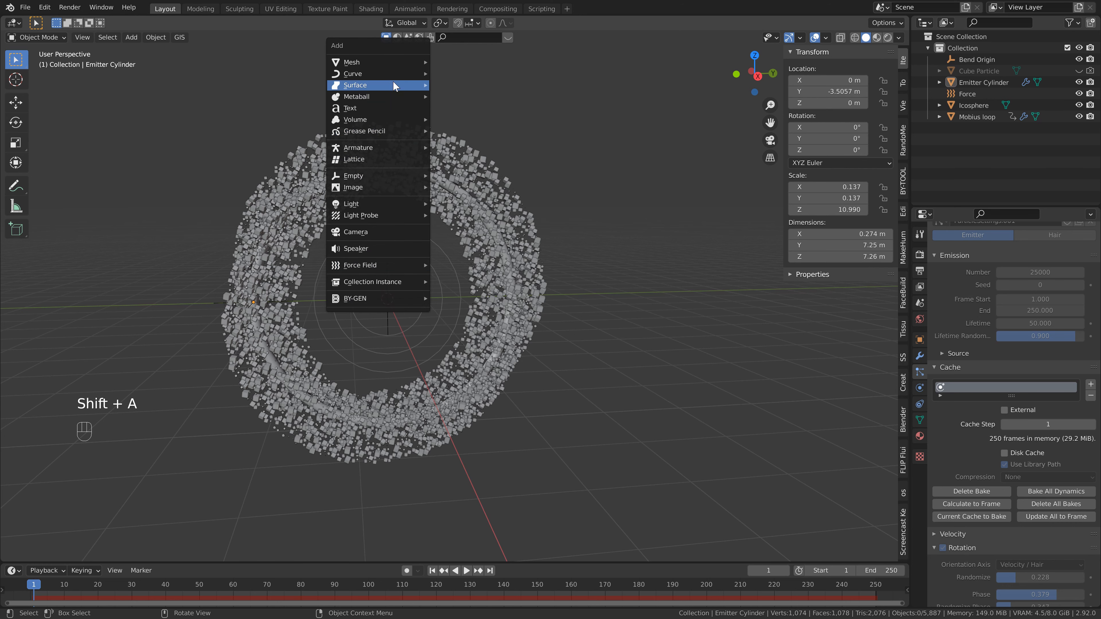
pyautogui.moveTo(390, 61)
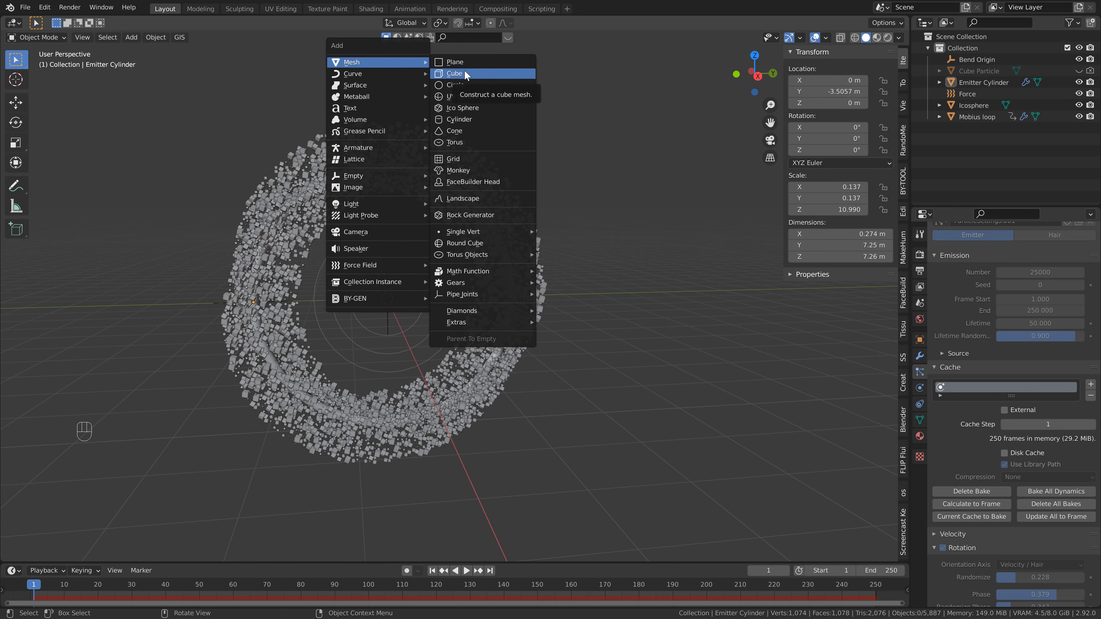
pyautogui.press('Escape')
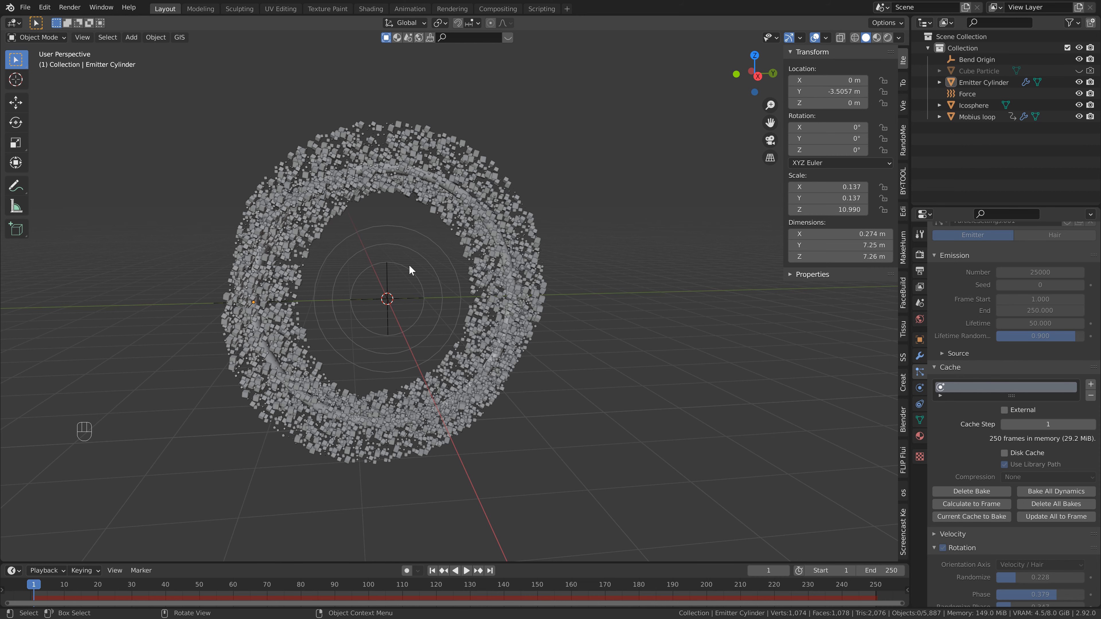
# - Add a cube mesh at the world origin
pyautogui.moveTo(409, 266); pyautogui.dragTo(393, 281, button='middle')
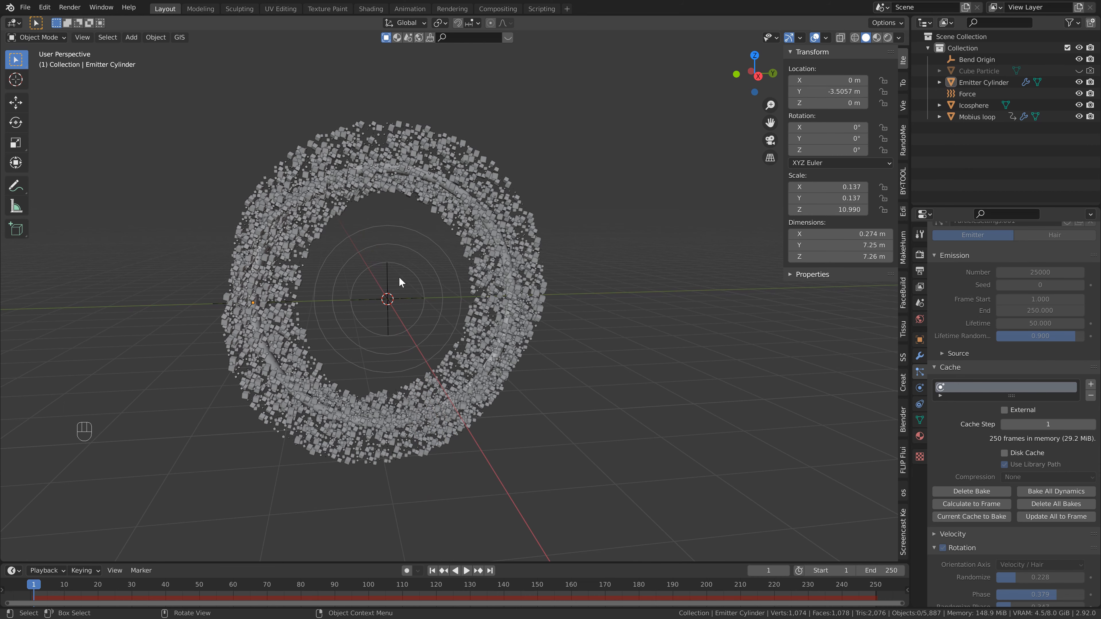
pyautogui.hotkey('shift', 'a')
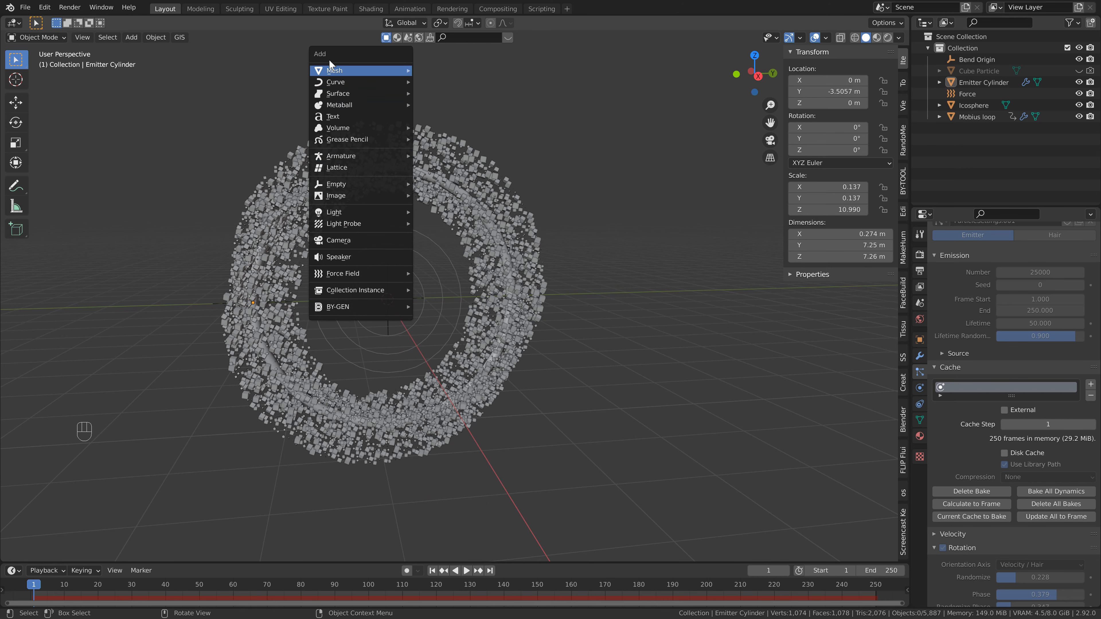
pyautogui.click(437, 82)
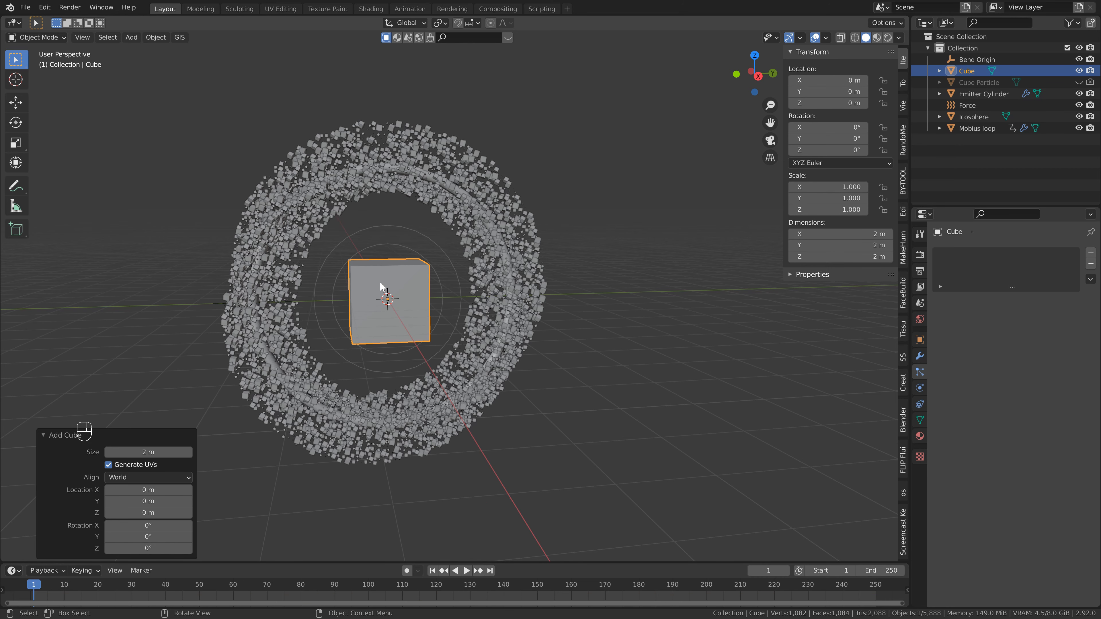
# - In Edit Mode, merge the cube's top four vertices at their center to form a pyramid
pyautogui.press('Tab')
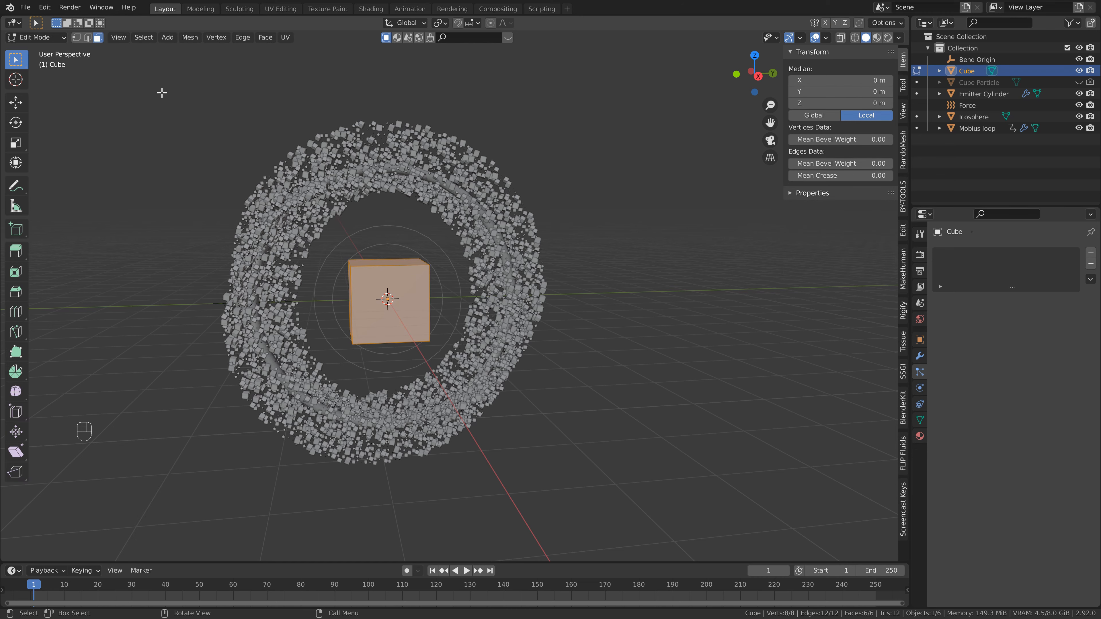
pyautogui.click(76, 37)
pyautogui.moveTo(336, 235); pyautogui.dragTo(331, 242, button='middle')
pyautogui.moveTo(332, 242); pyautogui.dragTo(446, 289)
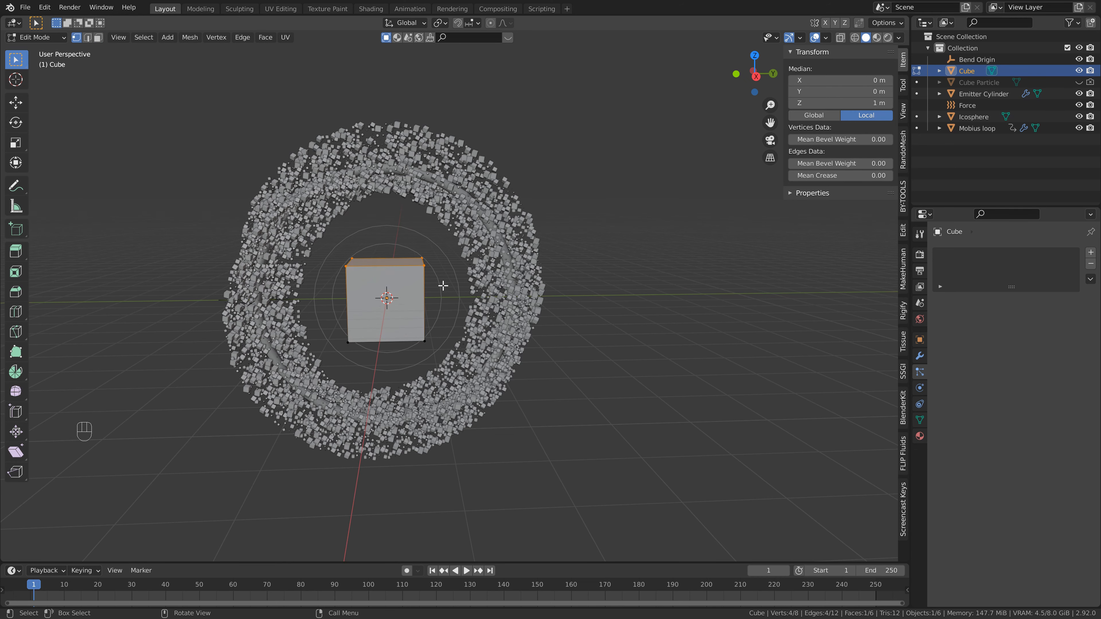
pyautogui.press('m')
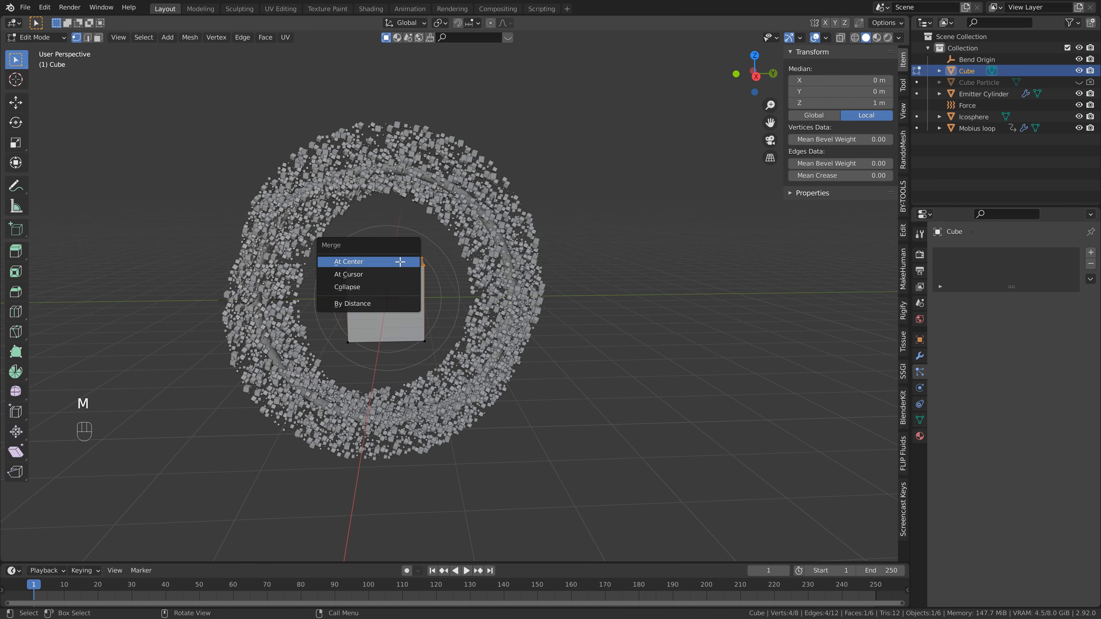
pyautogui.click(400, 263)
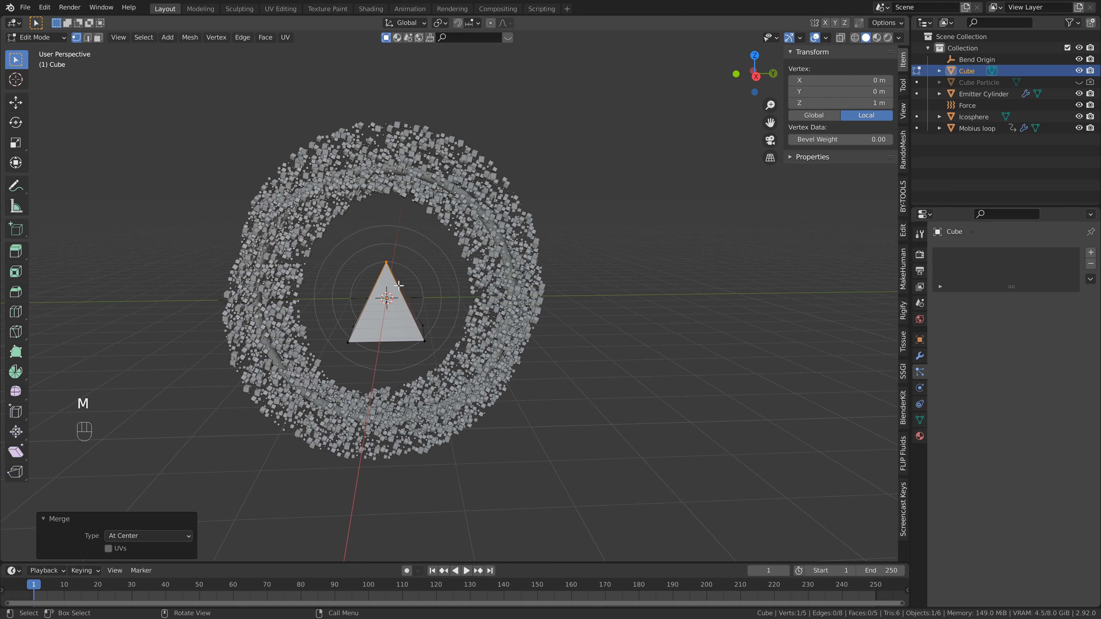
# - Select the pyramid's base vertices, inset the base face and merge it to a single center vertex
pyautogui.moveTo(398, 282); pyautogui.dragTo(374, 304, button='middle')
pyautogui.moveTo(337, 308); pyautogui.dragTo(435, 367)
pyautogui.press('KP_Decimal')
pyautogui.press('i')
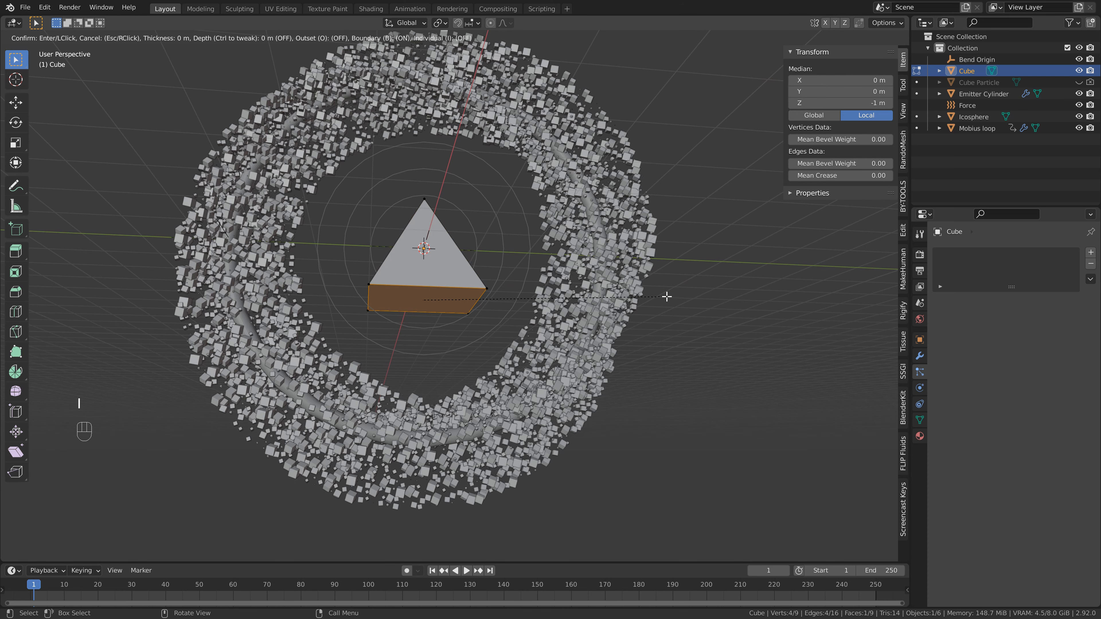
pyautogui.click(642, 299)
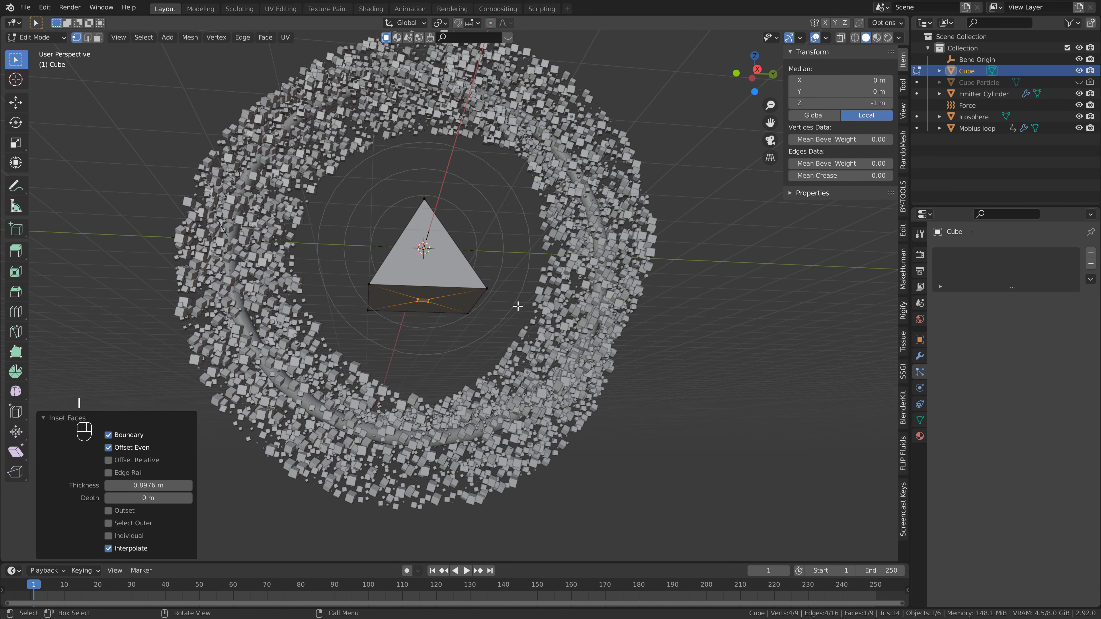
pyautogui.press('m')
pyautogui.click(479, 304)
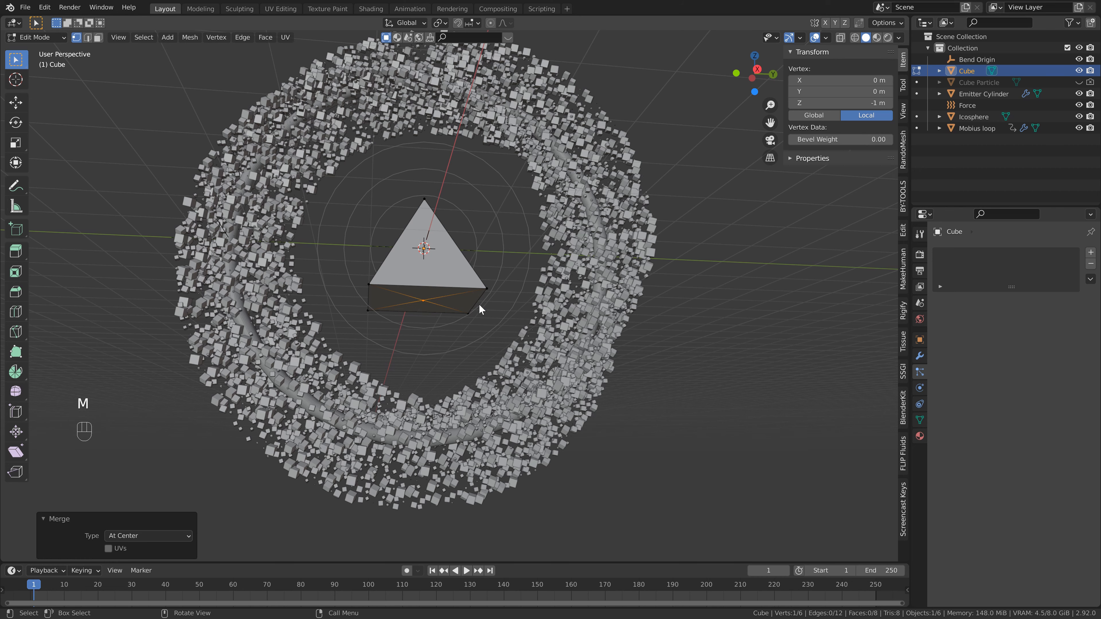
# - Move the base center vertex down along Z by about 0.97 m to form a double pyramid
pyautogui.press('g')
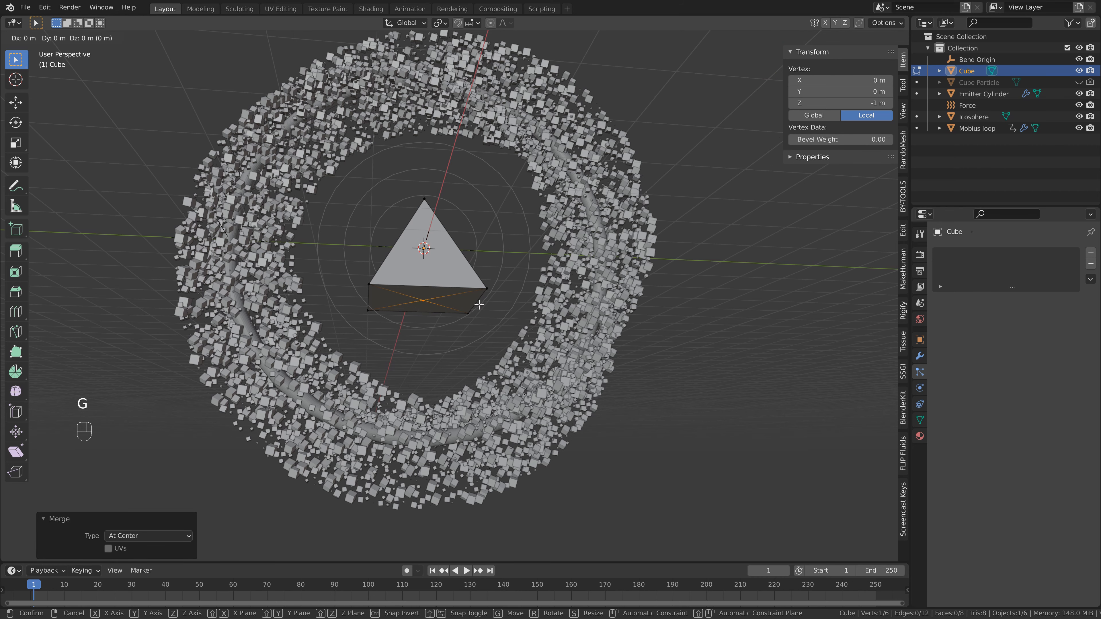
pyautogui.press('z')
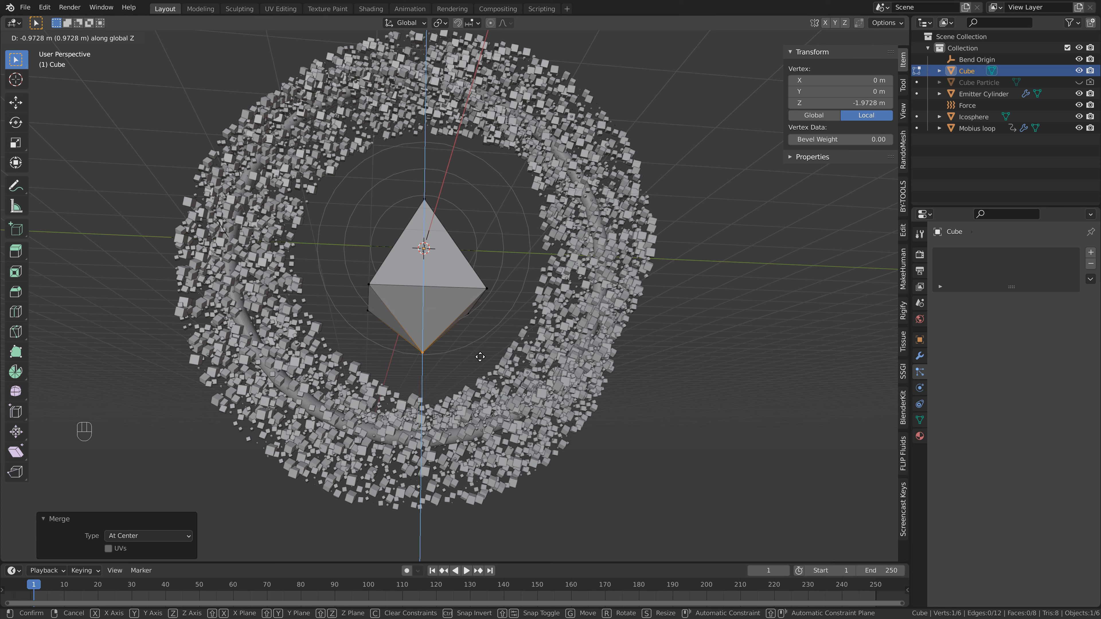
pyautogui.click(477, 352)
# - Select the whole mesh and rotate it 45° around the Z axis
pyautogui.press('a')
pyautogui.moveTo(474, 351); pyautogui.dragTo(479, 220, button='middle')
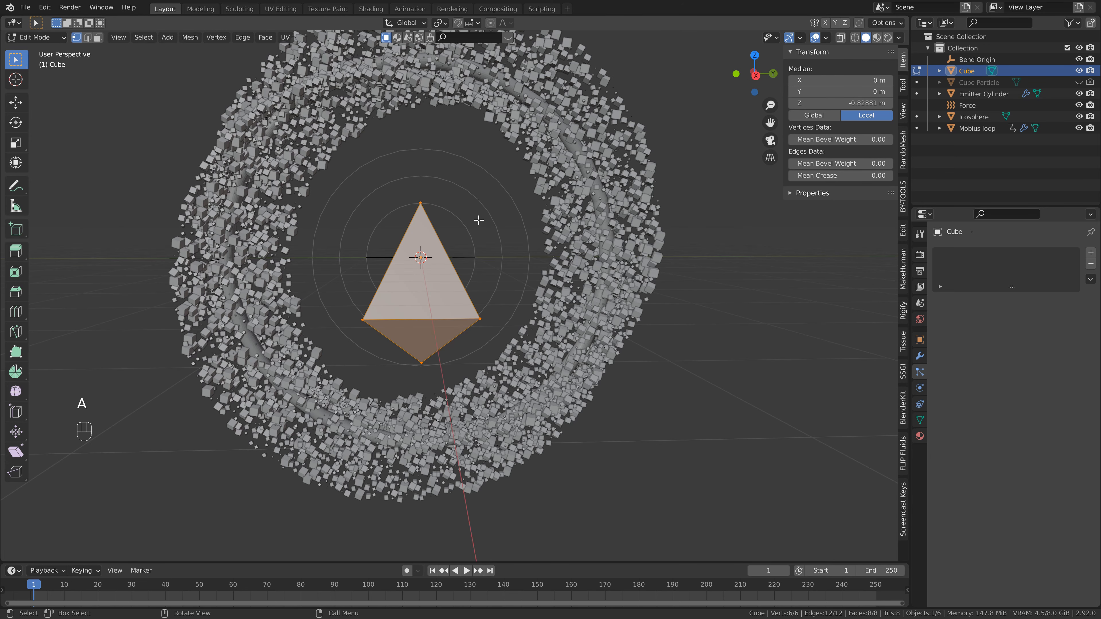
pyautogui.write('rz')
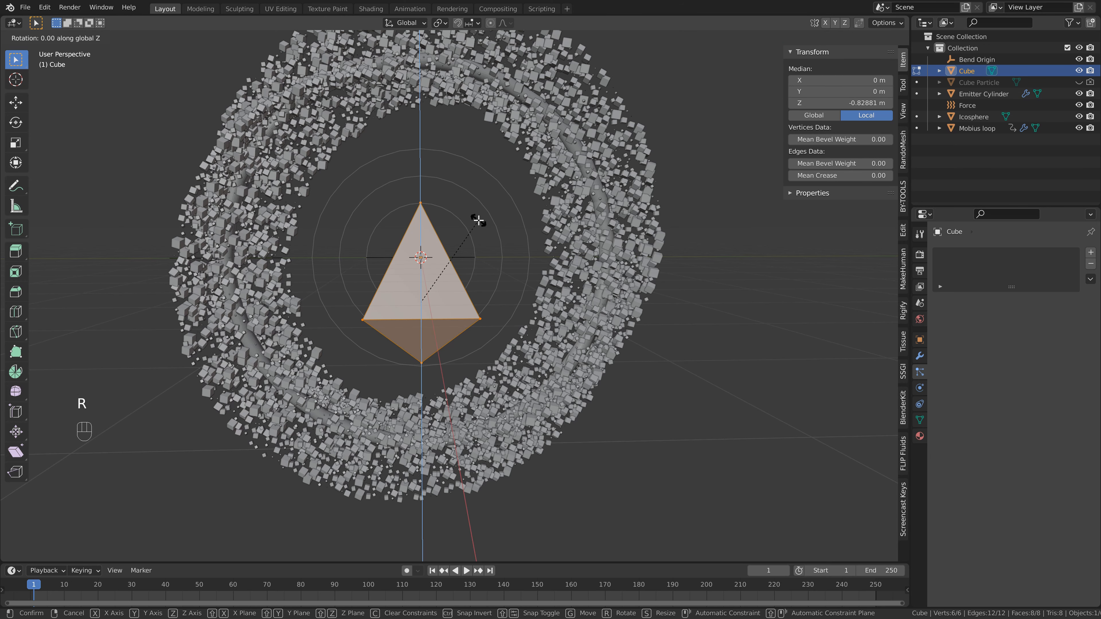
pyautogui.write('45')
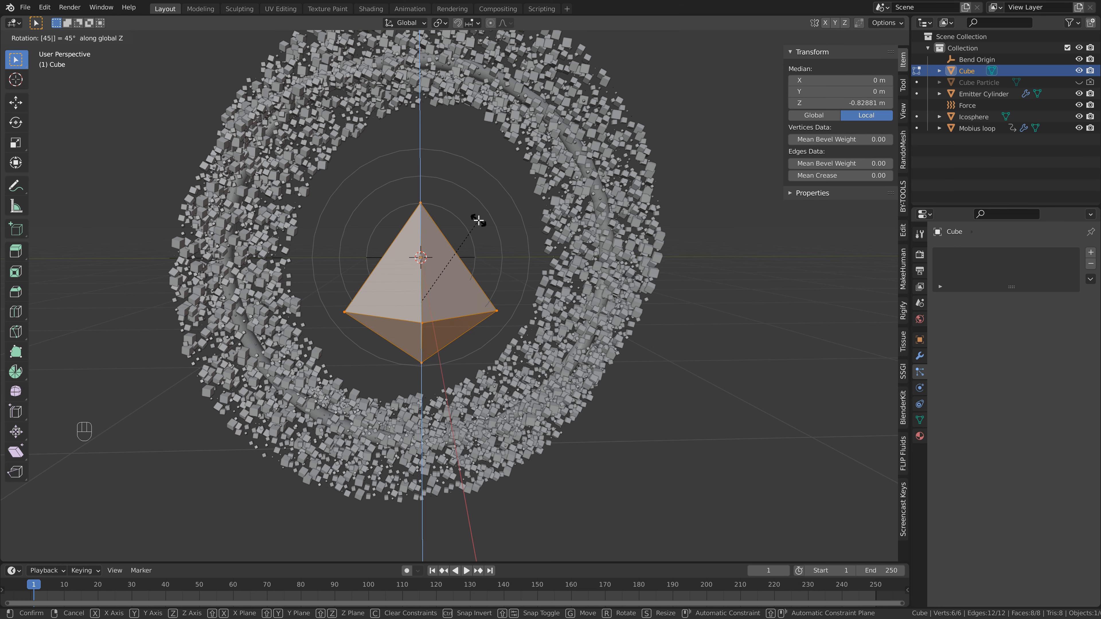
pyautogui.press('Return')
# - Move the mesh up along Z and scale it along Y to about 0.68
pyautogui.press('g')
pyautogui.press('z')
pyautogui.click(476, 189)
pyautogui.press('s')
pyautogui.press('y')
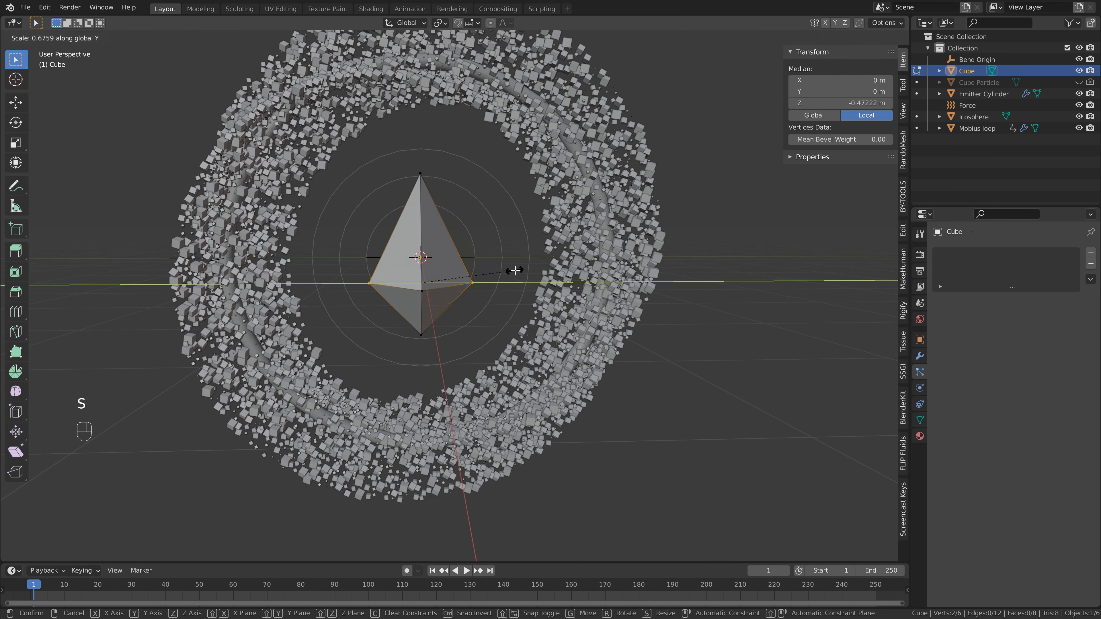
pyautogui.click(515, 270)
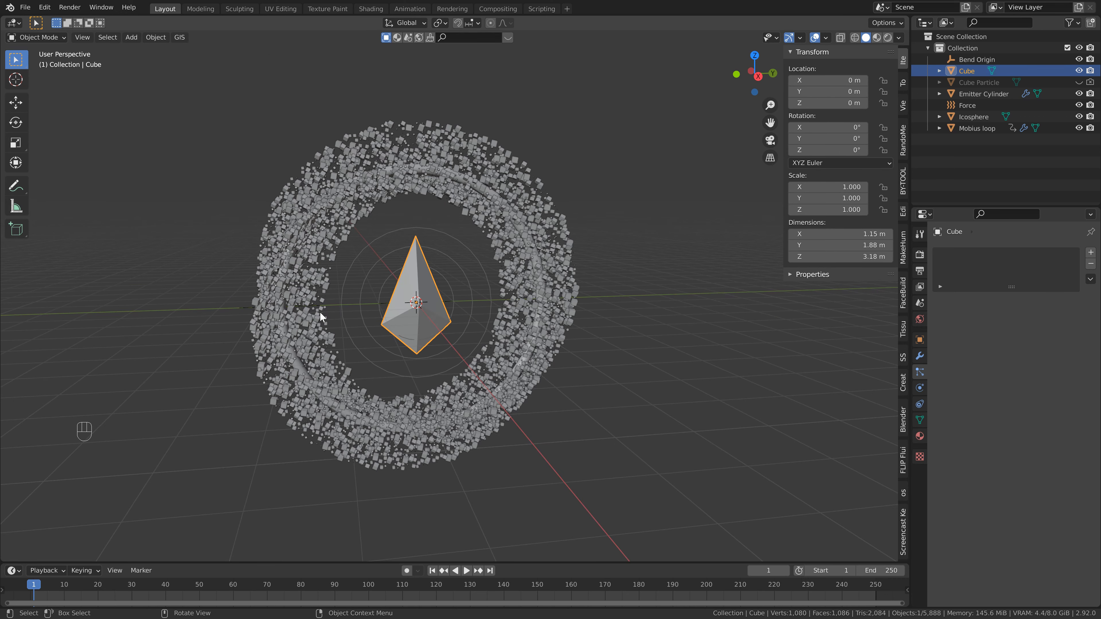
# - Switch to the Shading workspace and set the world background color to black
pyautogui.click(371, 9)
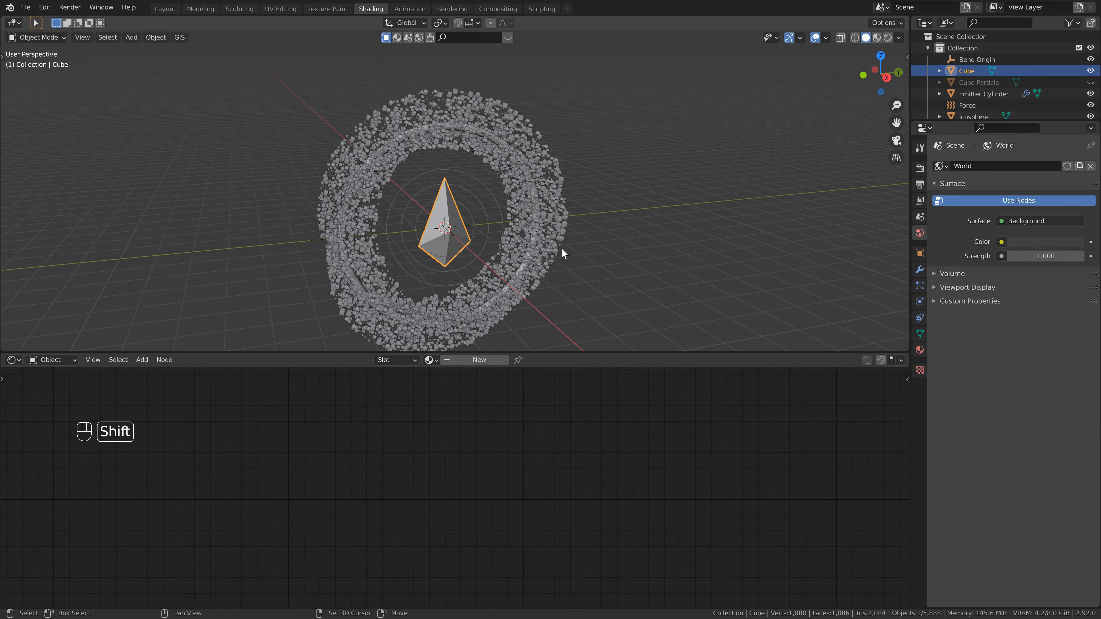
pyautogui.keyDown('shift'); pyautogui.moveTo(562, 253); pyautogui.dragTo(537, 227, button='middle'); pyautogui.keyUp('shift')
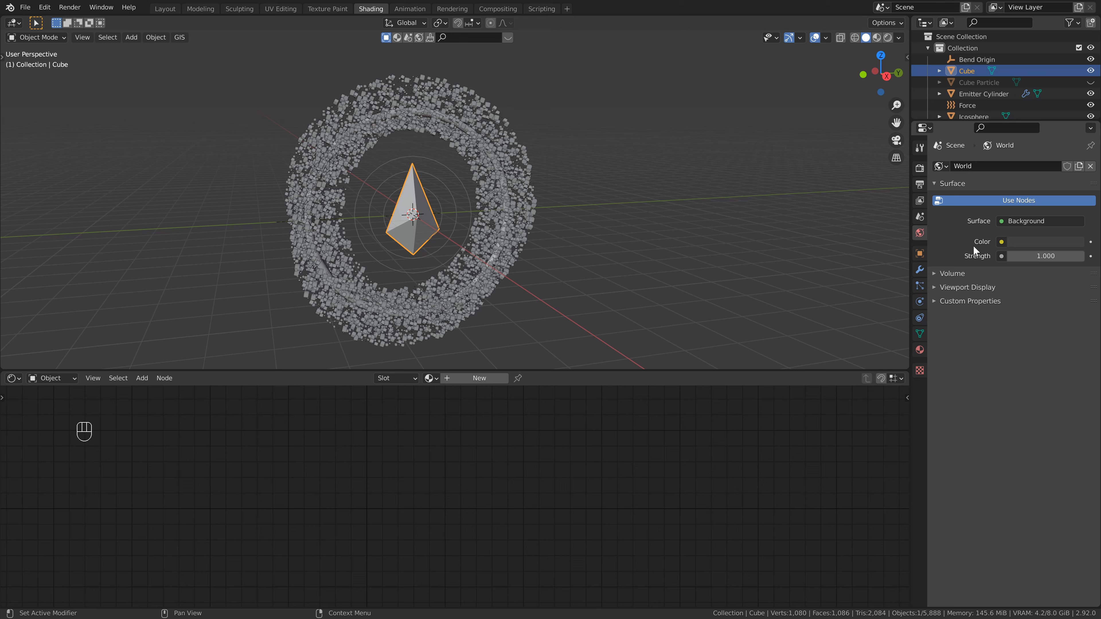
pyautogui.click(1039, 242)
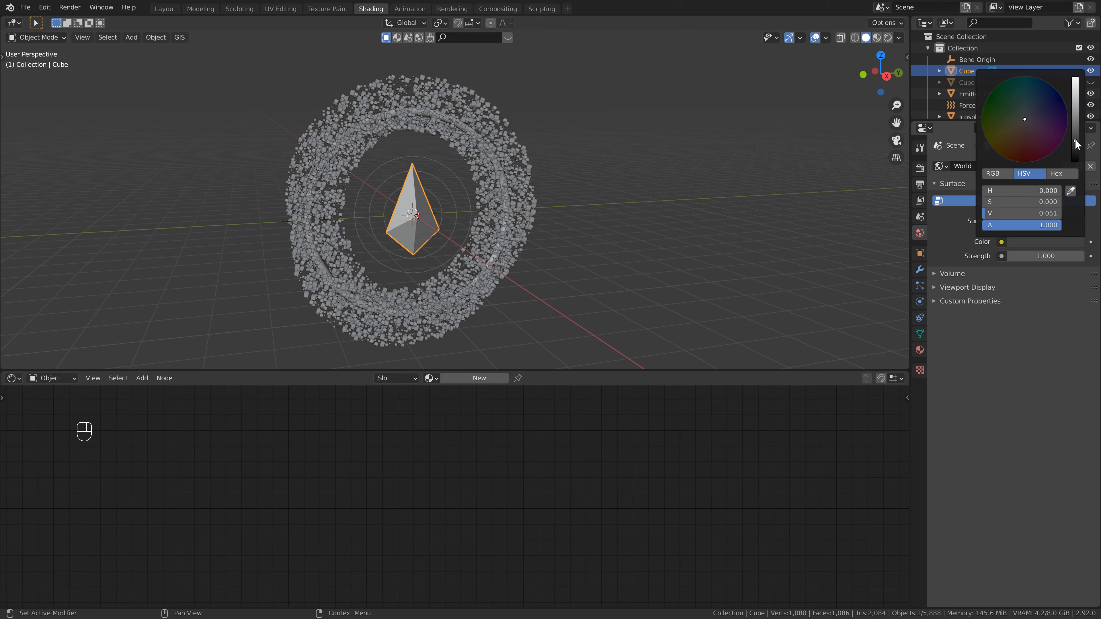
pyautogui.moveTo(1077, 146); pyautogui.dragTo(1078, 174)
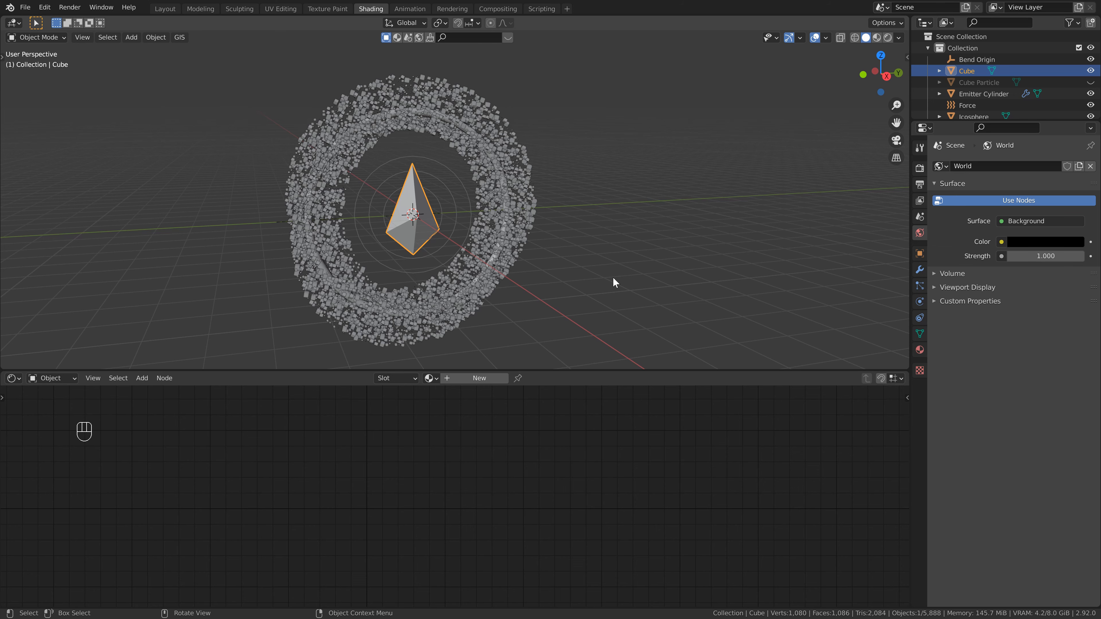
# - Switch the viewport to rendered shading and disable film transparency in the render settings
pyautogui.click(887, 38)
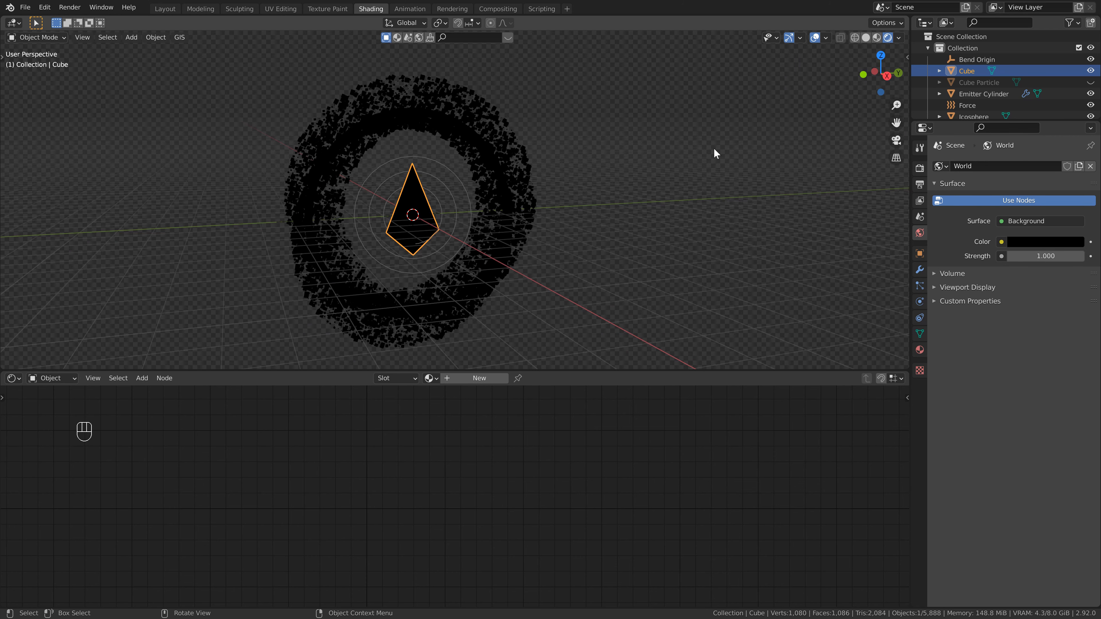
pyautogui.click(920, 168)
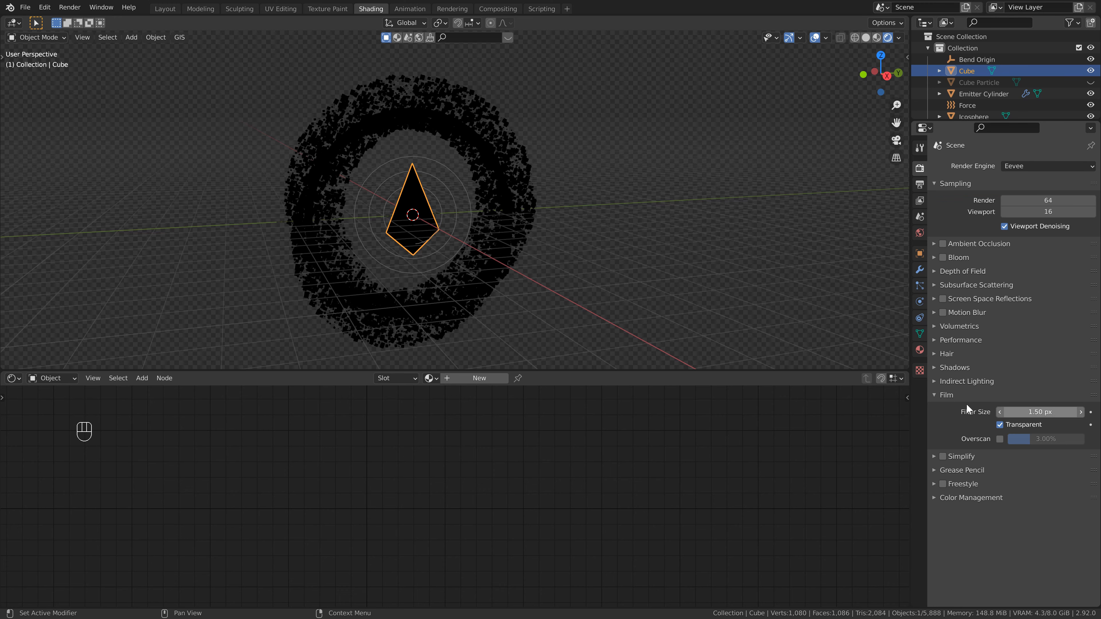
pyautogui.click(1000, 425)
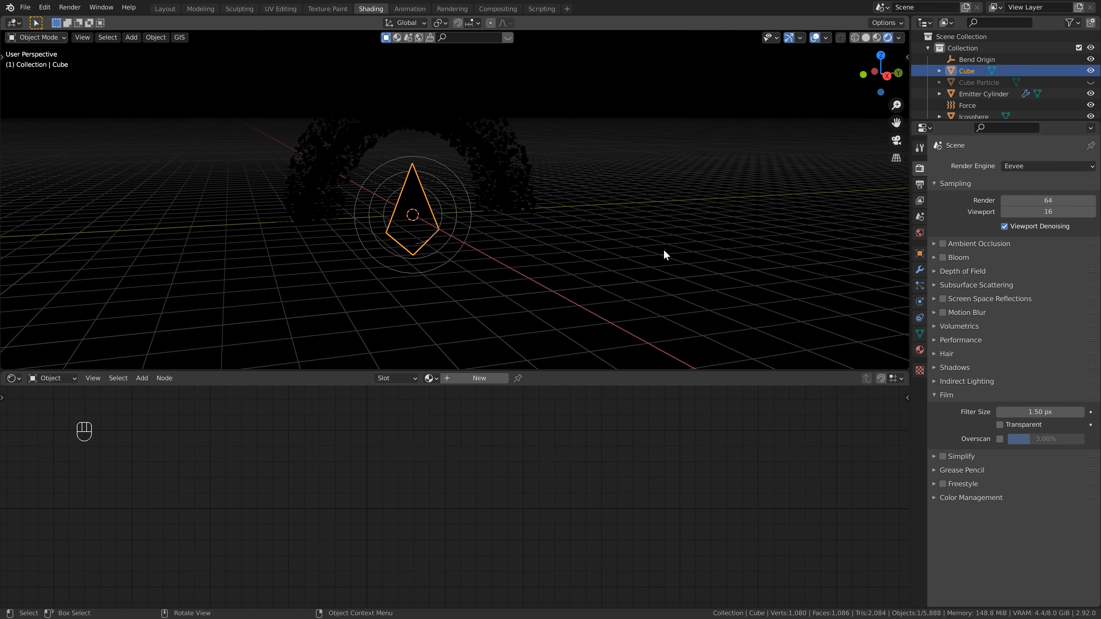
pyautogui.click(813, 38)
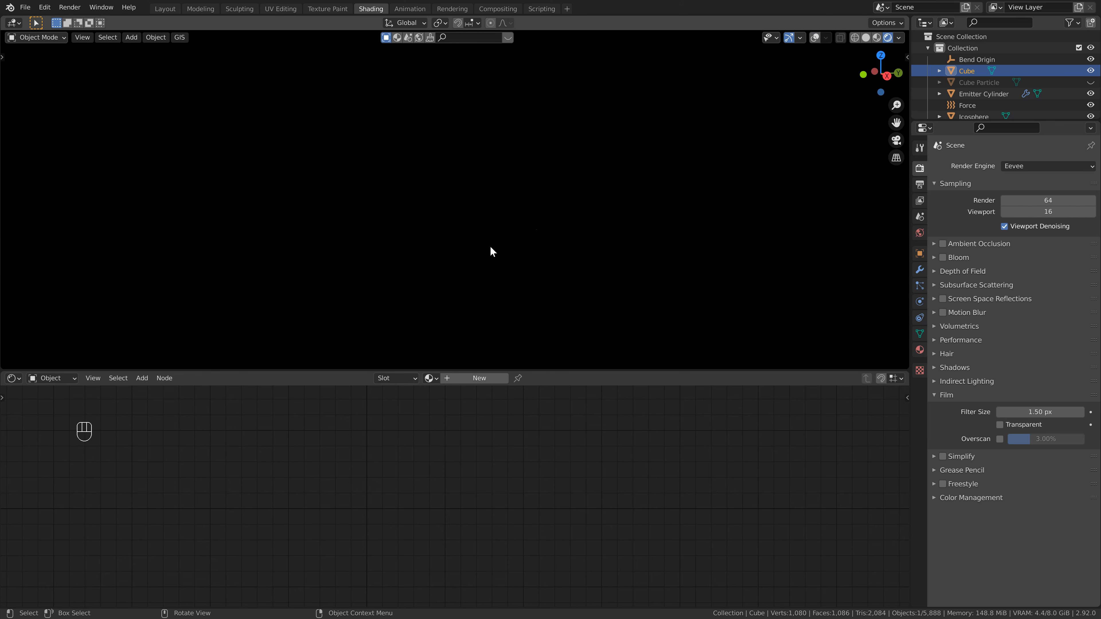
pyautogui.click(815, 38)
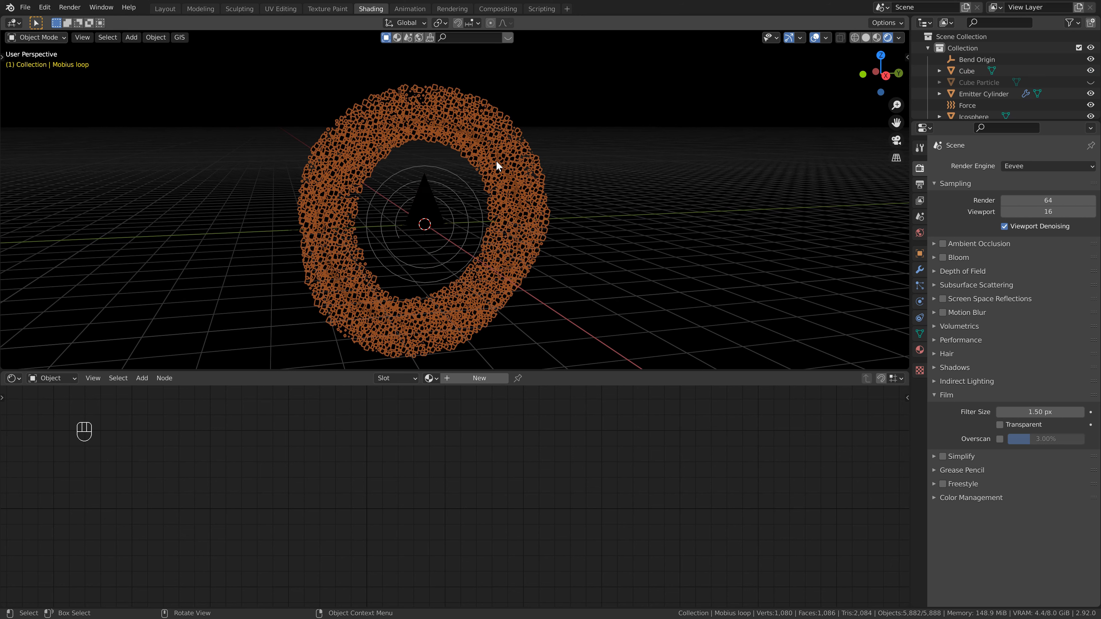
# - Select the emitter cylinder, give it a new material and change its surface shader to Emission
pyautogui.click(497, 160)
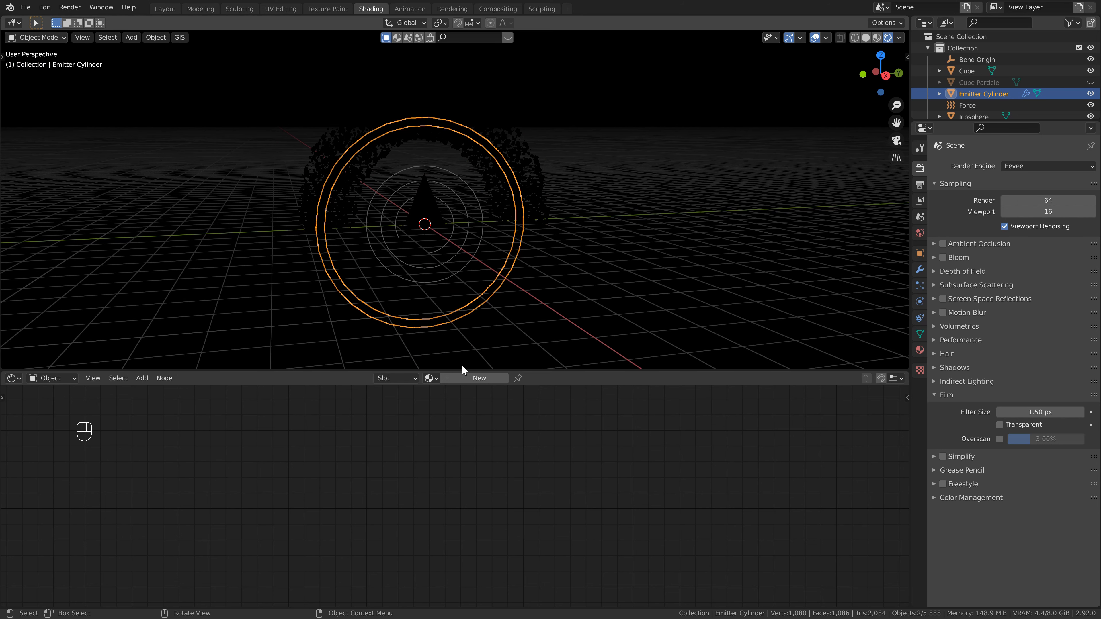
pyautogui.click(468, 380)
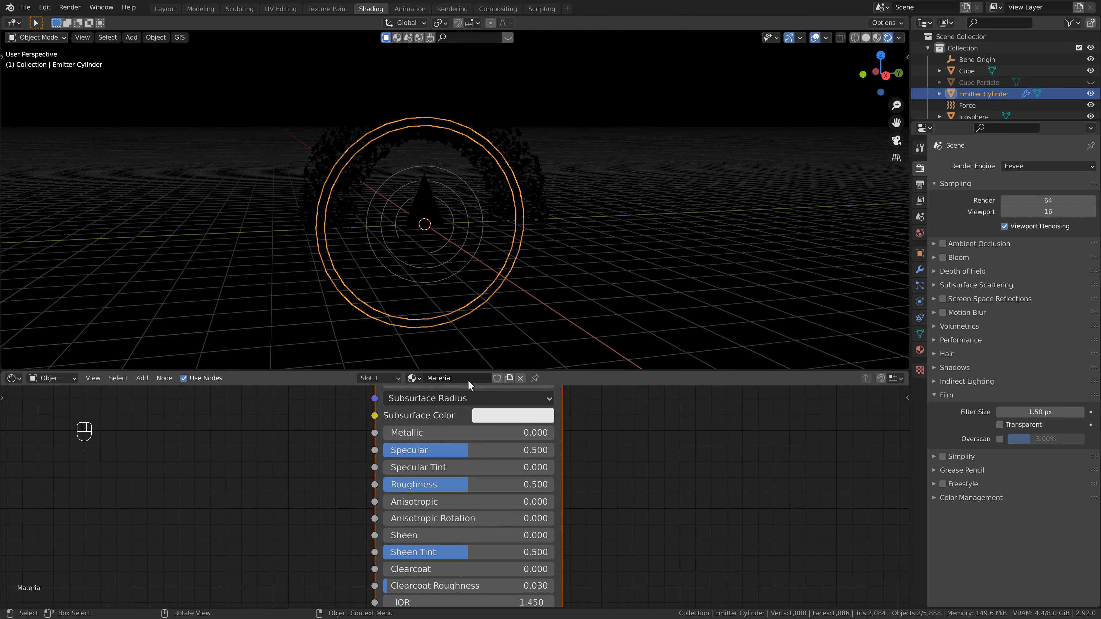
pyautogui.press('Home')
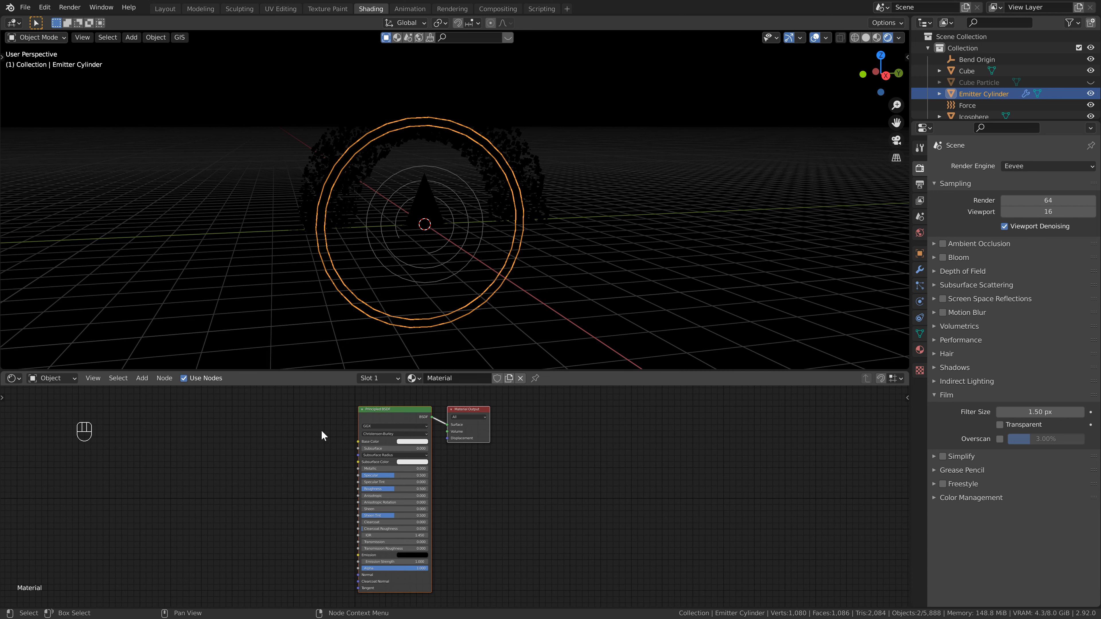
pyautogui.click(920, 350)
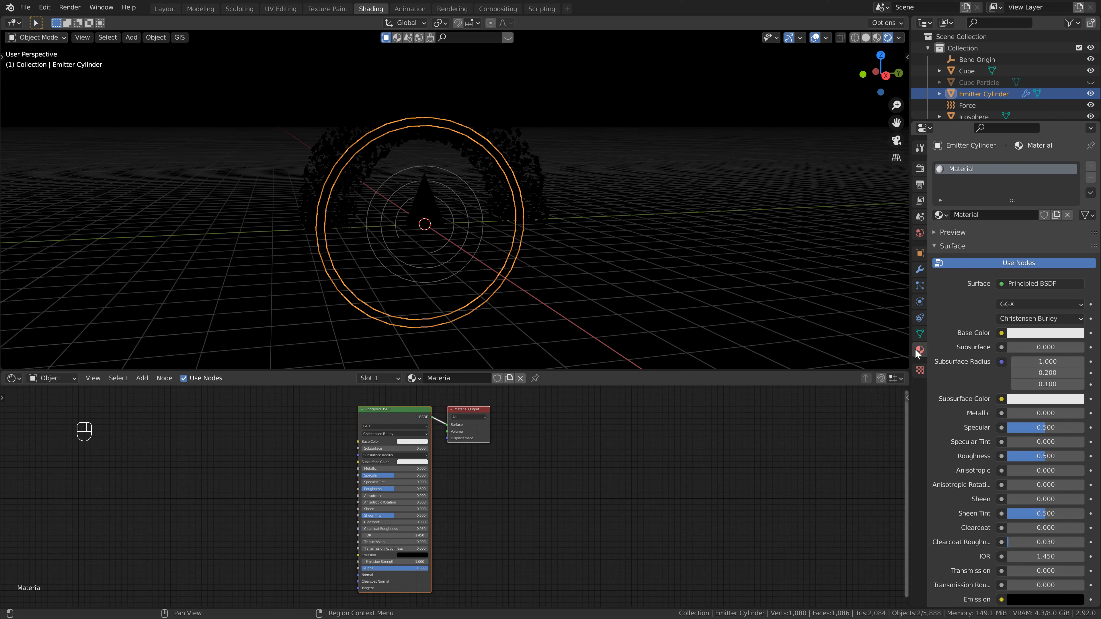
pyautogui.click(1036, 283)
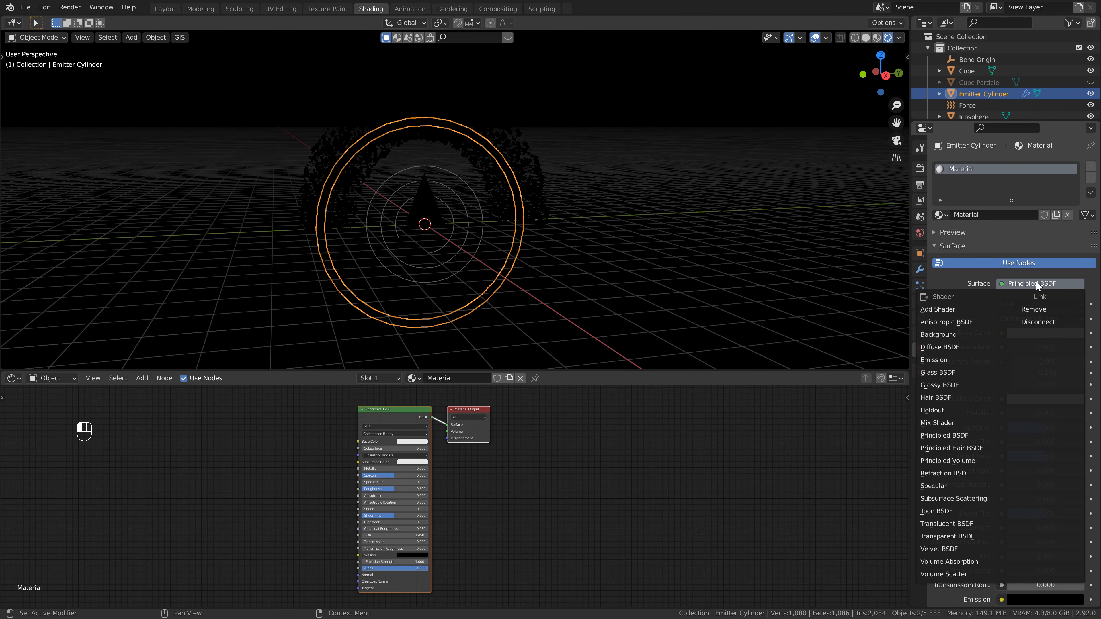
pyautogui.click(950, 364)
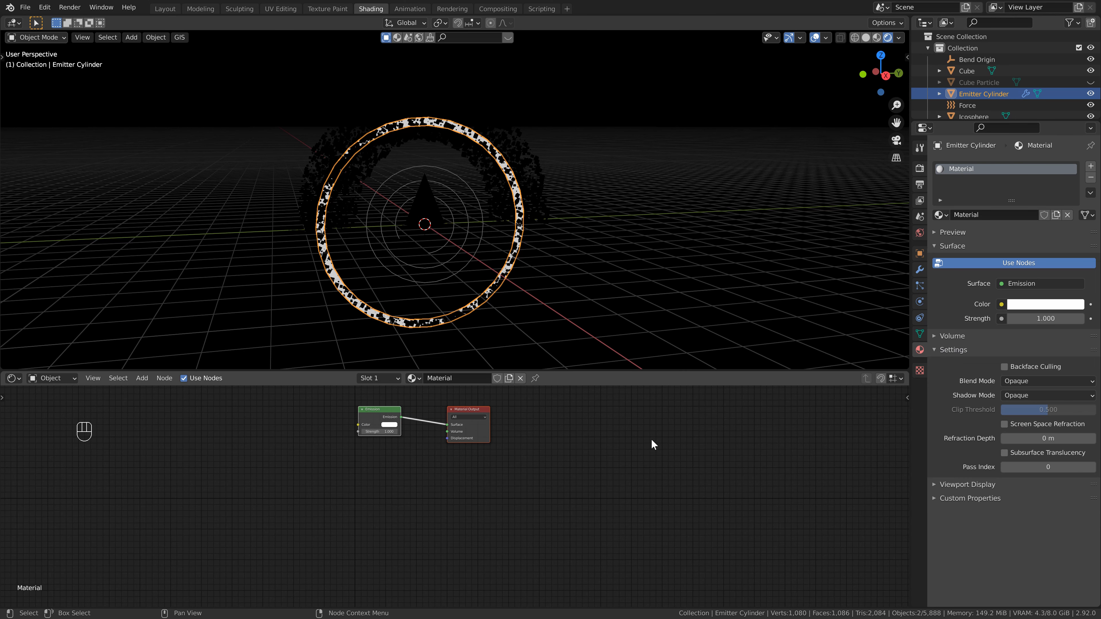
# - Set the emission color to light blue and the emission strength to 150
pyautogui.click(394, 427)
pyautogui.moveTo(431, 377); pyautogui.dragTo(436, 372)
pyautogui.click(407, 466)
pyautogui.write('150')
pyautogui.press('Return')
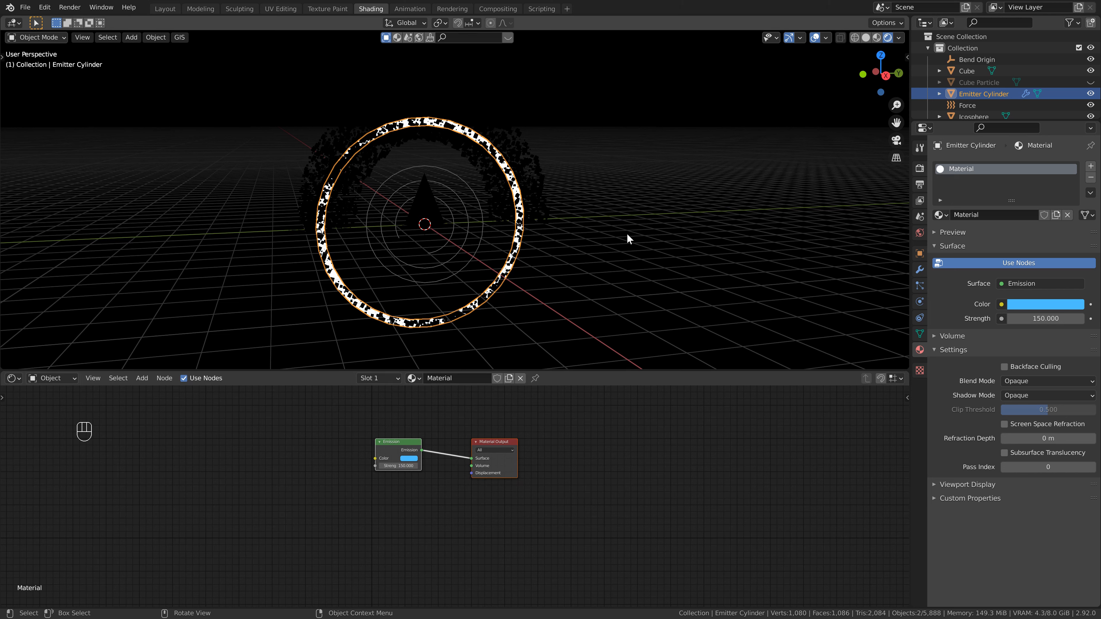
# - Enable Bloom with intensity 0.003 and turn on Screen Space Reflections in the render settings
pyautogui.click(920, 169)
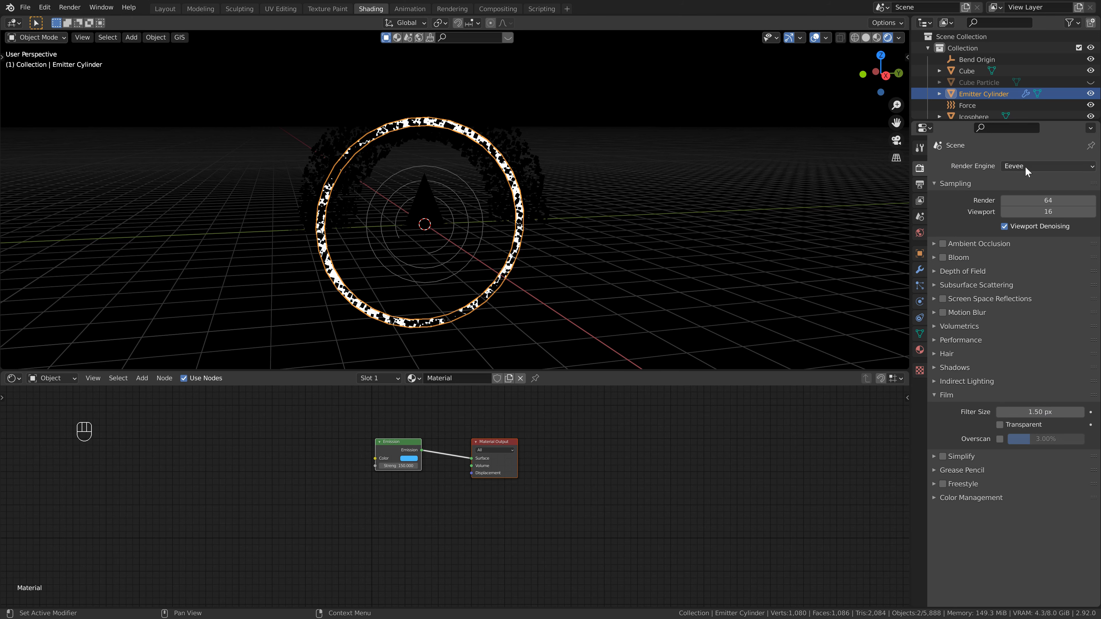
pyautogui.click(944, 258)
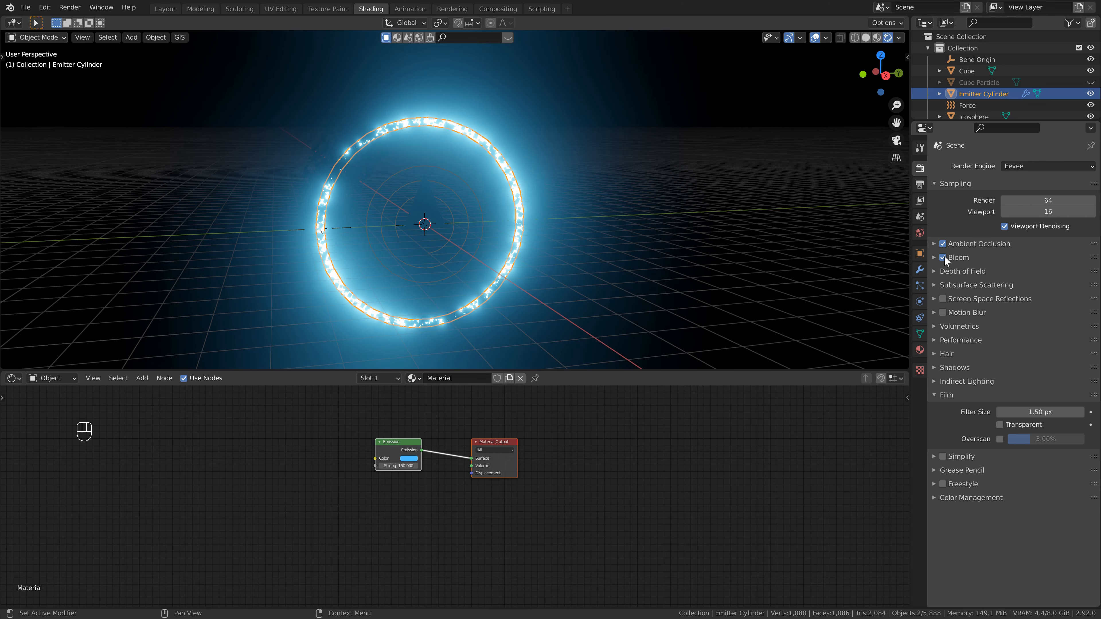
pyautogui.click(934, 257)
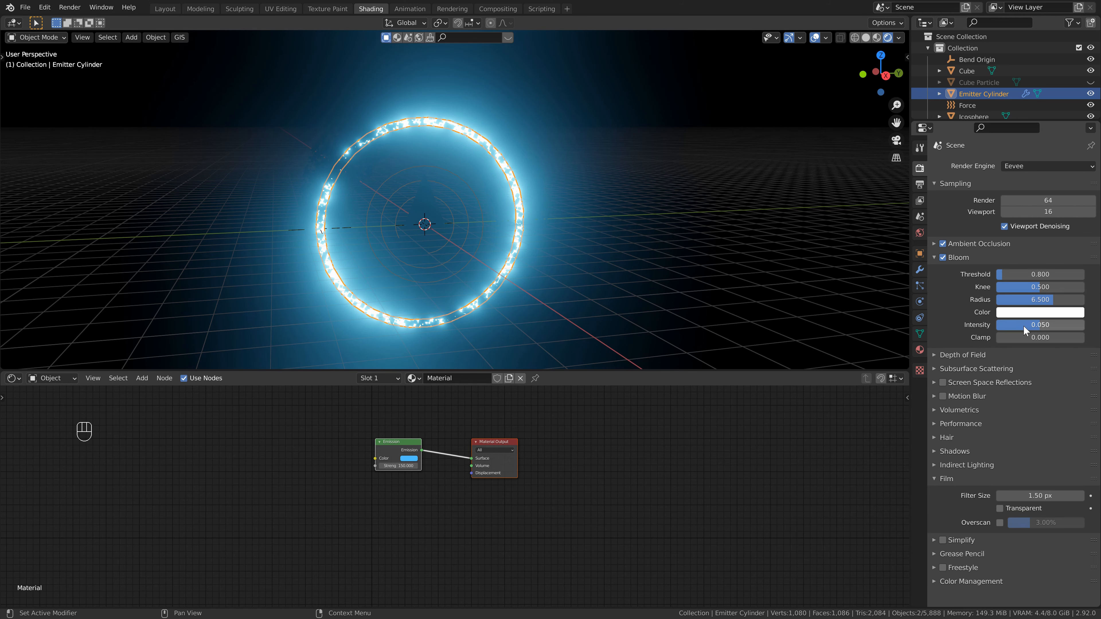
pyautogui.moveTo(1032, 327); pyautogui.dragTo(929, 328)
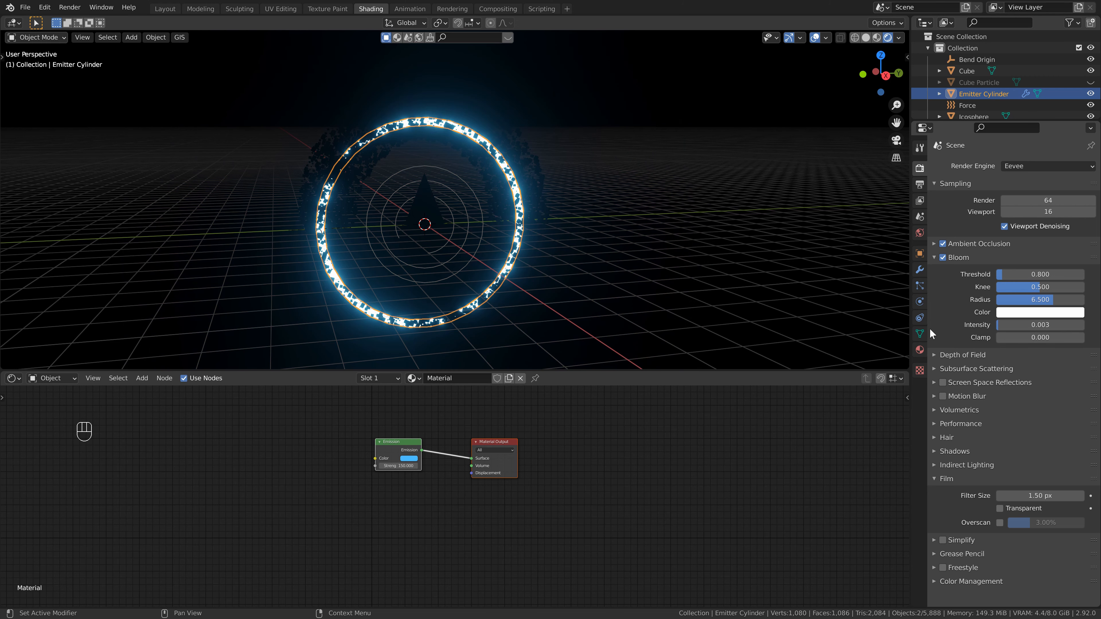
pyautogui.click(942, 383)
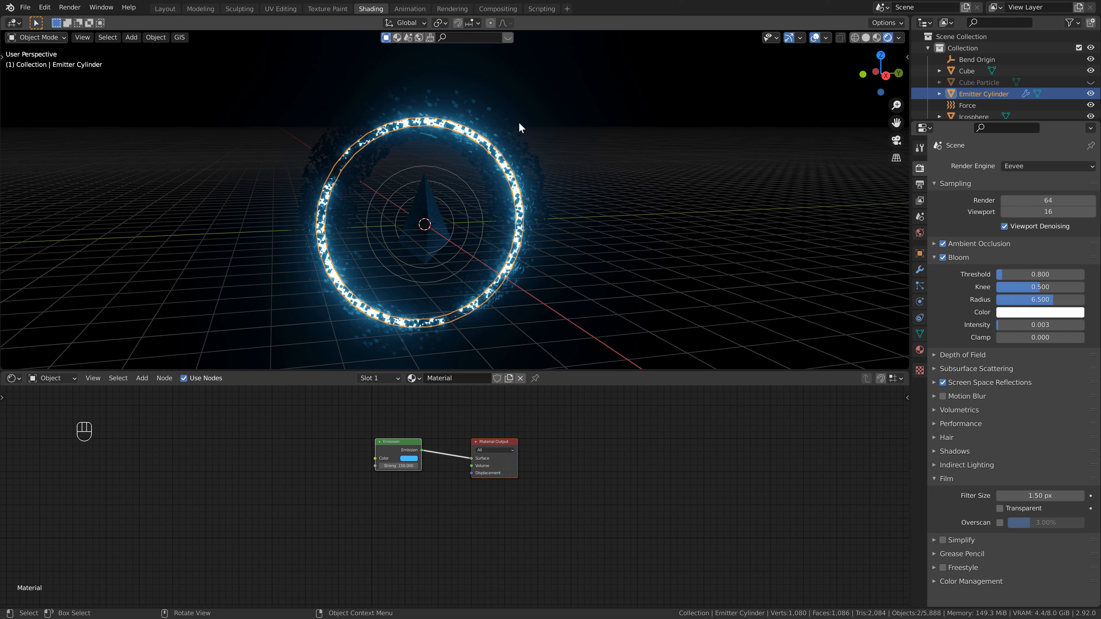
# - Select the Cube Particle object, add a new material and brighten its base color
pyautogui.click(975, 83)
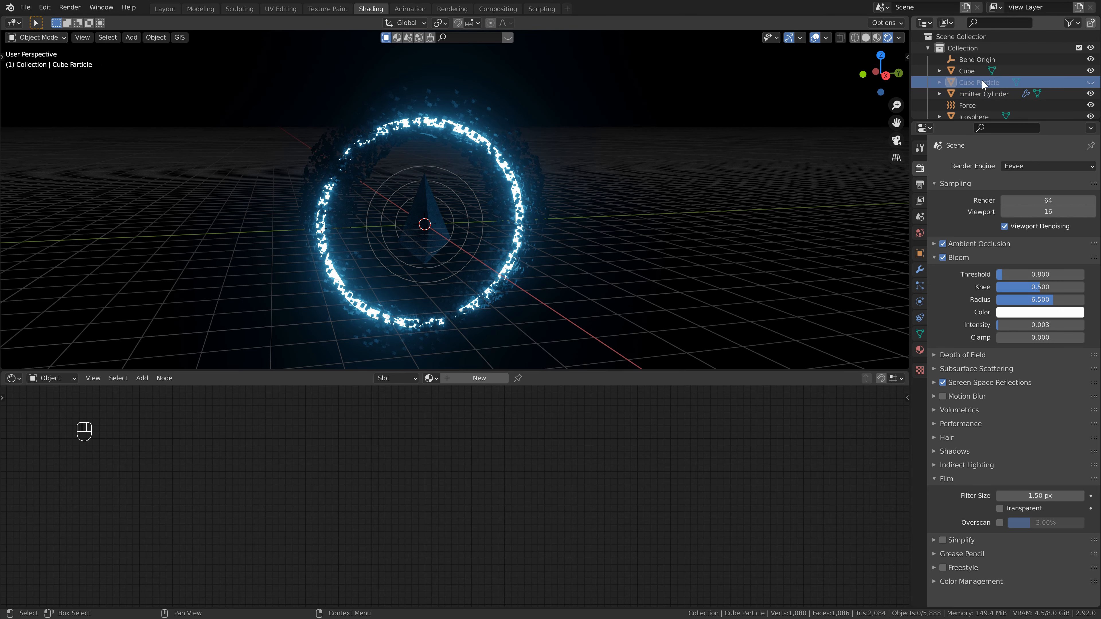
pyautogui.click(469, 378)
pyautogui.click(487, 425)
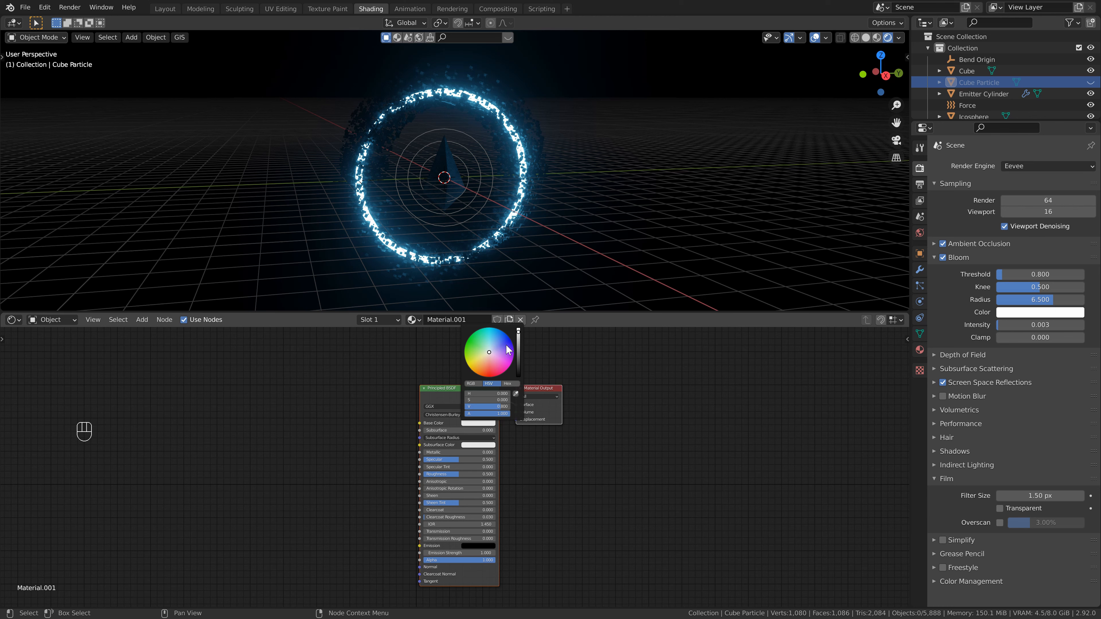
pyautogui.click(519, 334)
pyautogui.moveTo(519, 333); pyautogui.dragTo(518, 341)
# - Set the particle material's Metallic to 1.000 and Roughness to 0.000
pyautogui.moveTo(451, 452); pyautogui.dragTo(614, 456)
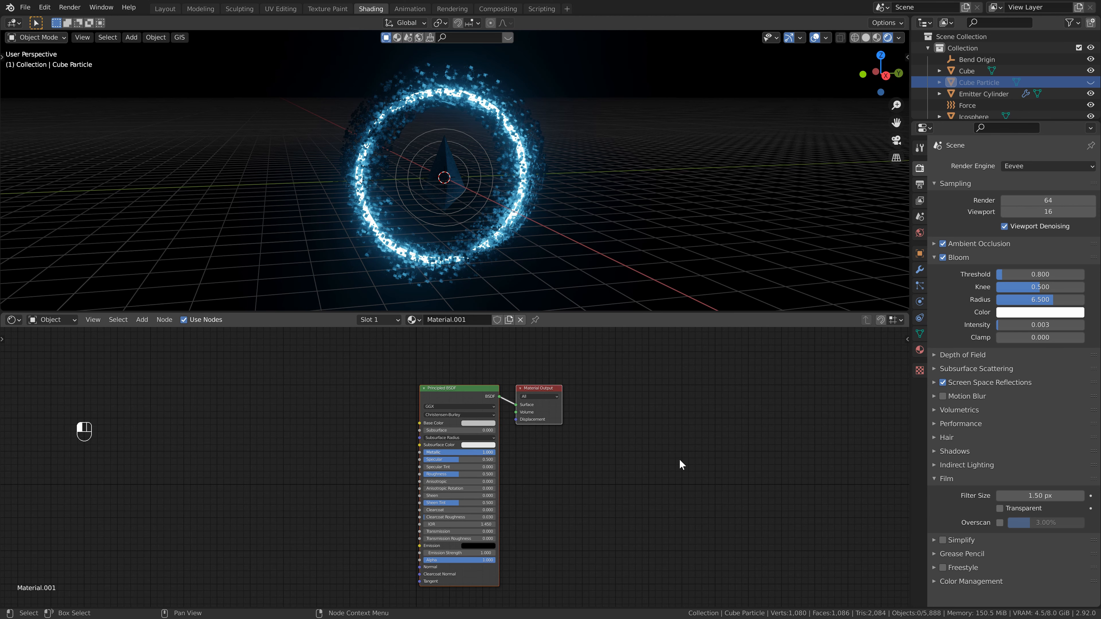
pyautogui.moveTo(476, 474); pyautogui.dragTo(309, 481)
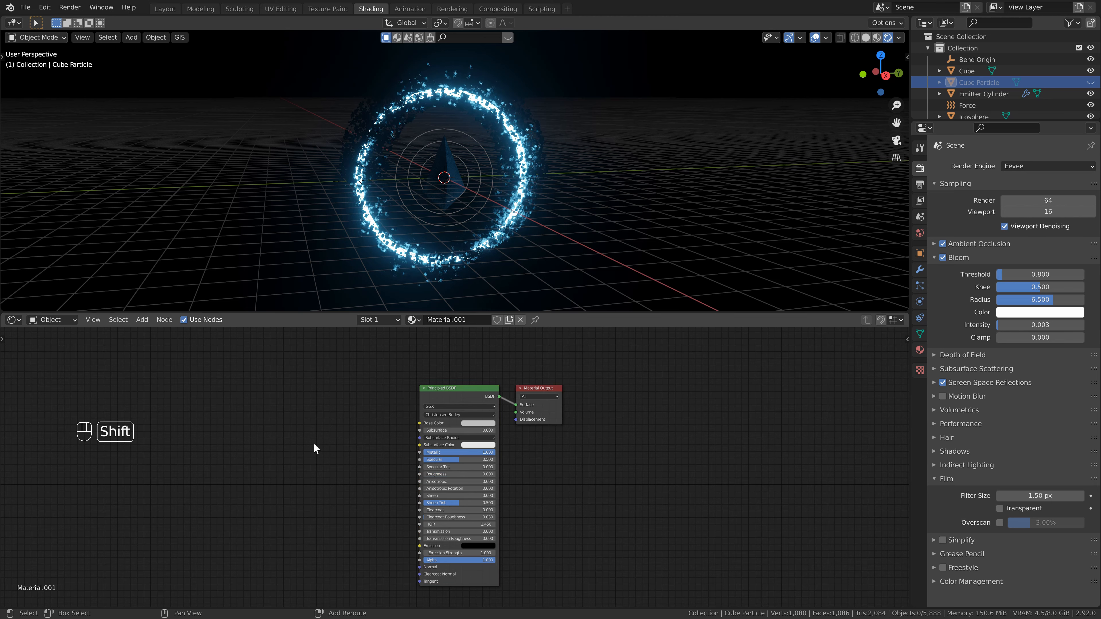
# - Add a Bump node and link its Normal output to the Principled BSDF's Normal input
pyautogui.hotkey('shift', 'a')
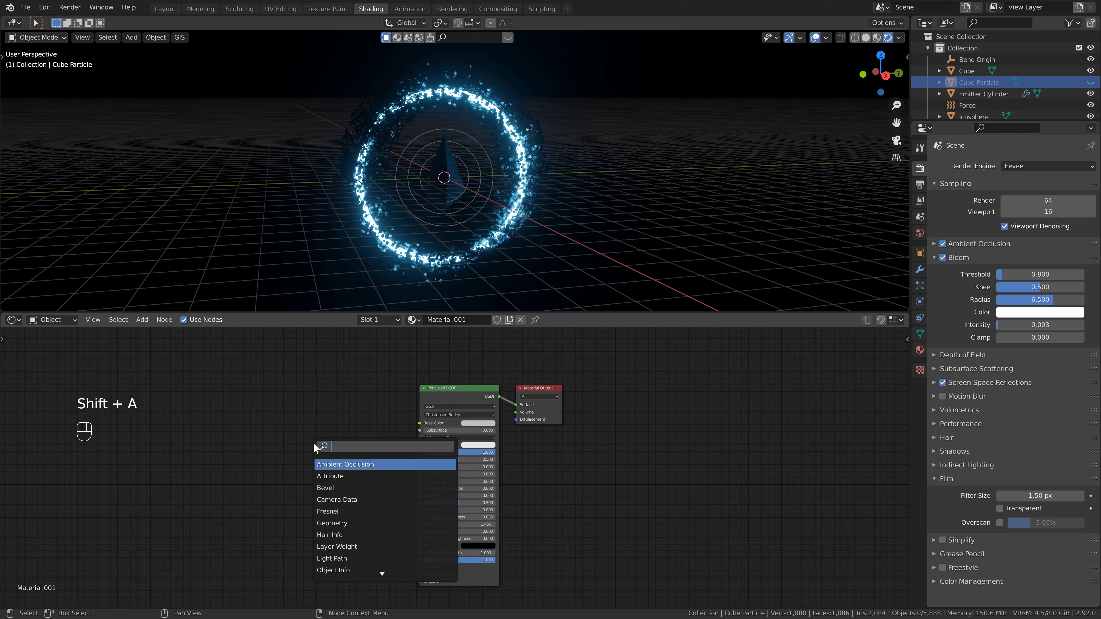
pyautogui.write('bump')
pyautogui.press('Return')
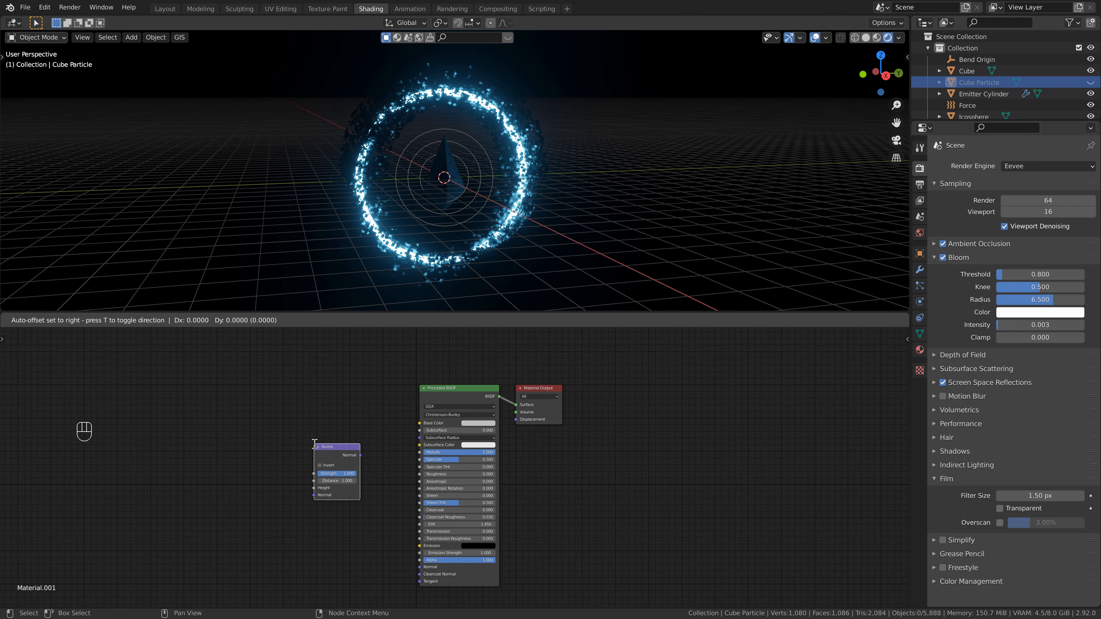
pyautogui.click(329, 482)
pyautogui.moveTo(361, 494); pyautogui.dragTo(420, 567)
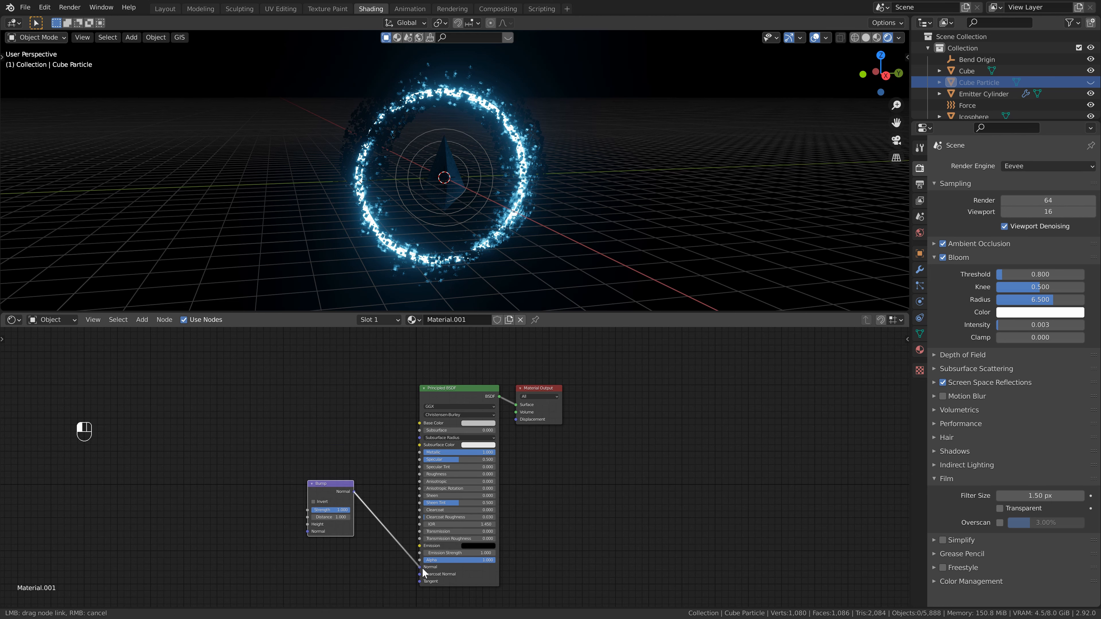
# - Add a Brick Texture node and connect its Color output to the Bump node's Height input
pyautogui.hotkey('shift', 'a')
pyautogui.write('brick')
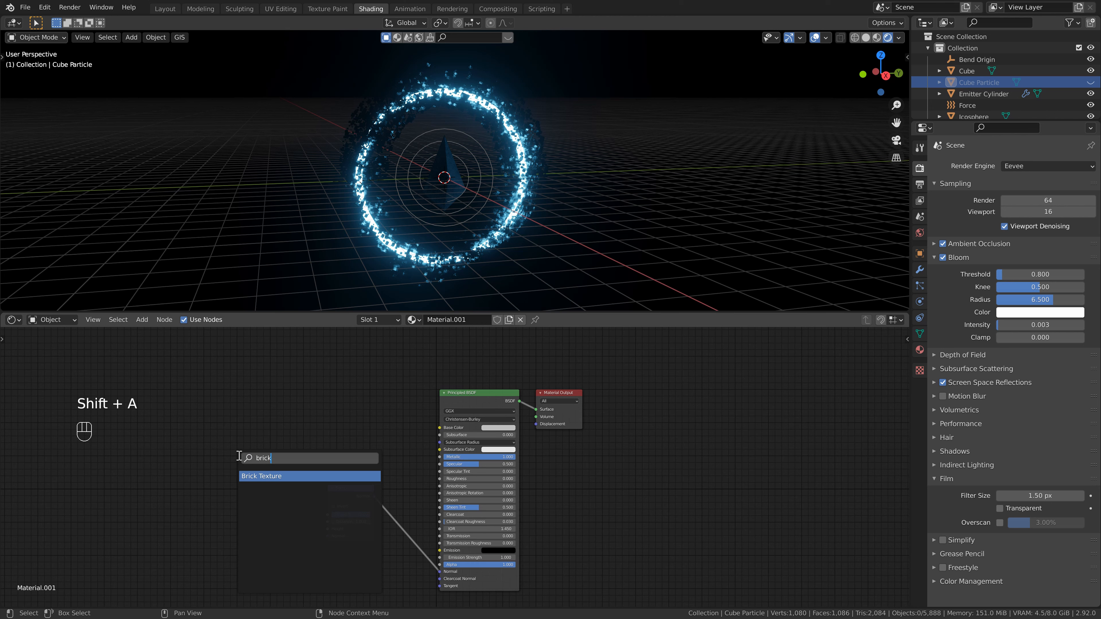
pyautogui.press('Return')
pyautogui.click(238, 452)
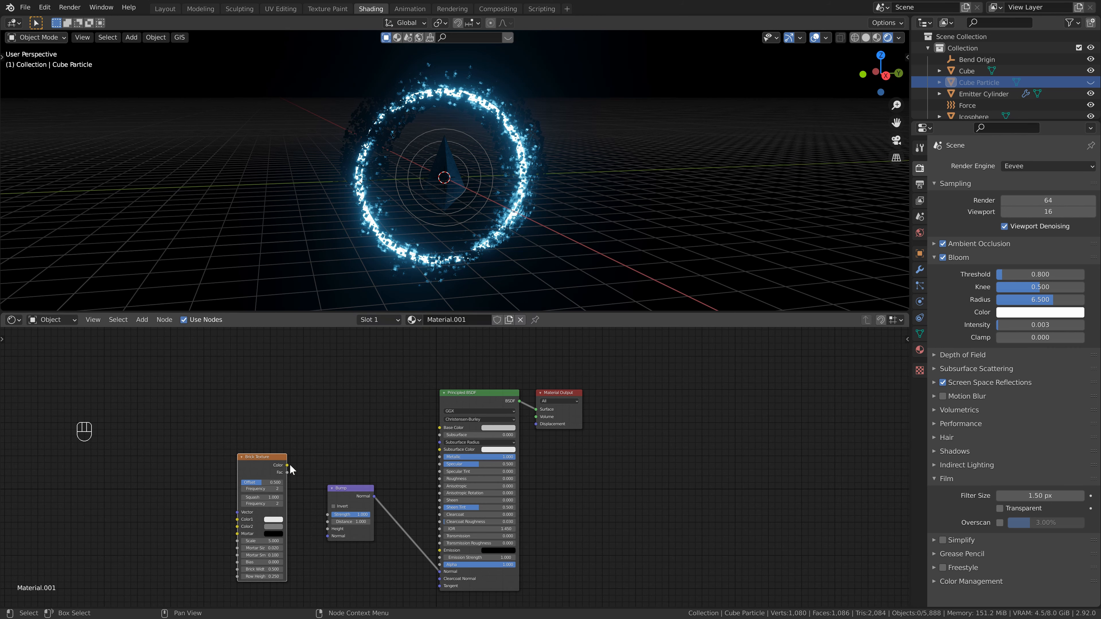
pyautogui.moveTo(287, 466); pyautogui.dragTo(327, 529)
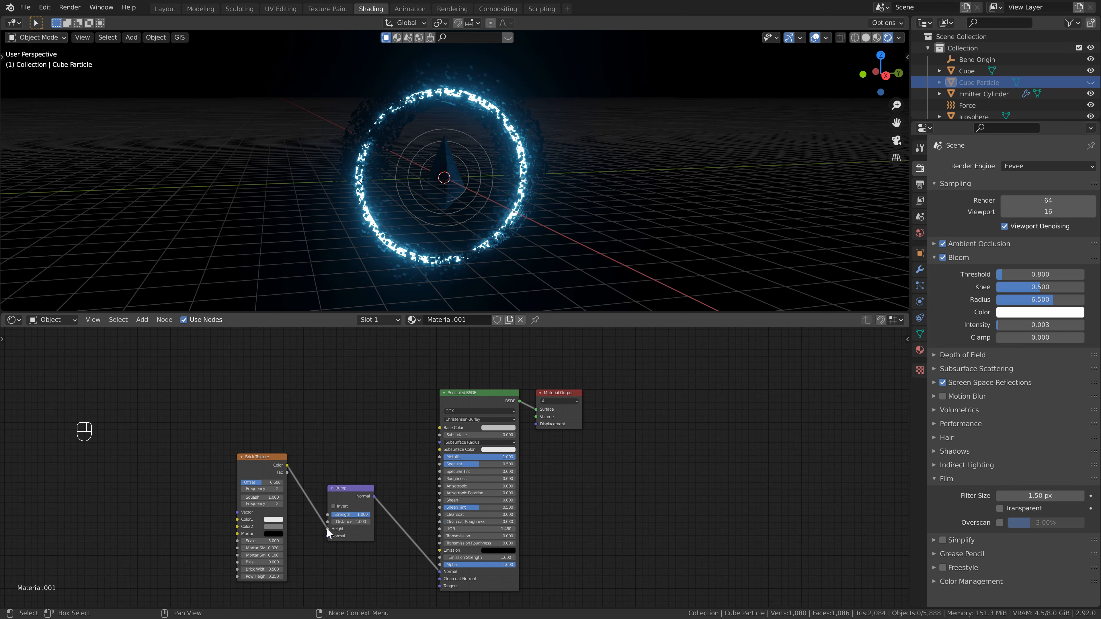
# - Add Texture Coordinate and Mapping nodes feeding the Brick Texture with Node Wrangler and arrange them in line
pyautogui.hotkey('ctrl', 'z')
pyautogui.scroll(3, 407, 229)
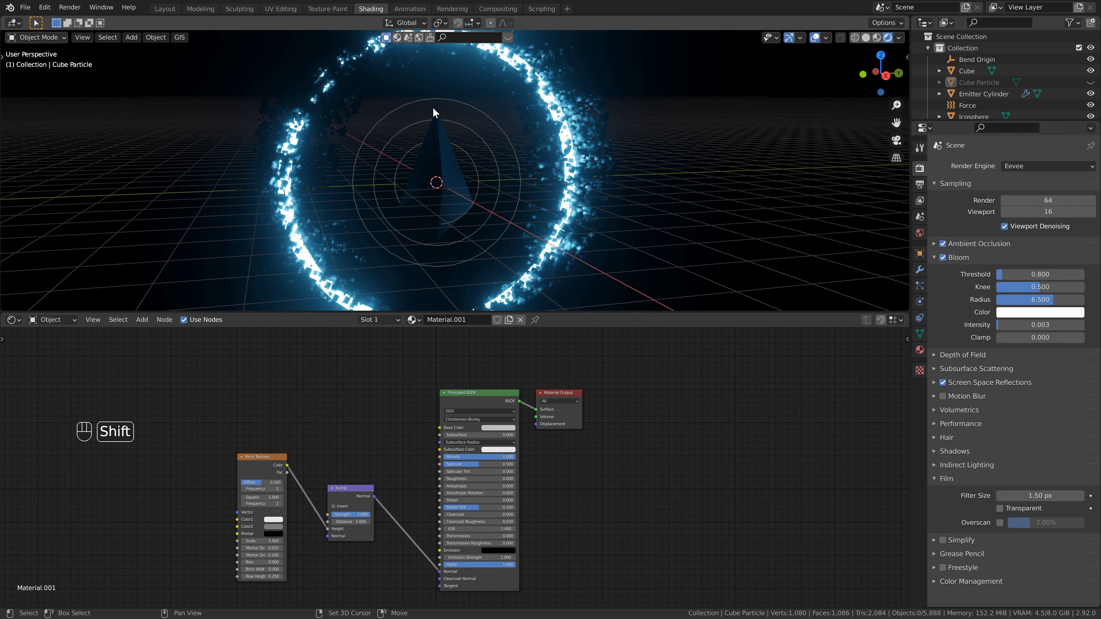
pyautogui.moveTo(433, 109); pyautogui.dragTo(439, 175, button='middle')
pyautogui.scroll(2, 480, 109)
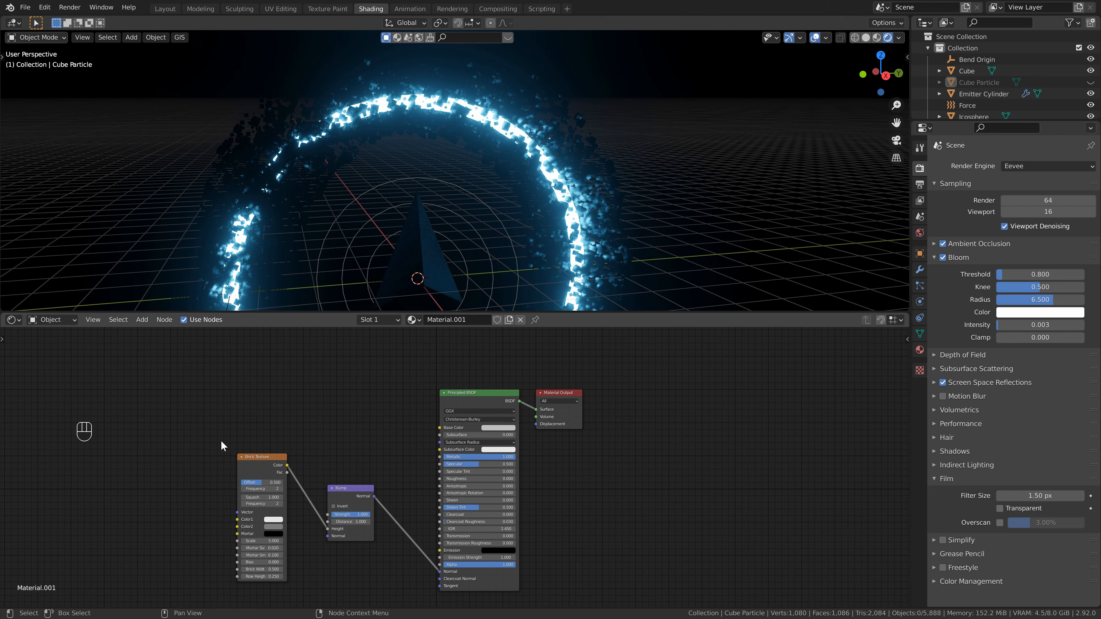
pyautogui.moveTo(169, 464); pyautogui.dragTo(283, 442, button='middle')
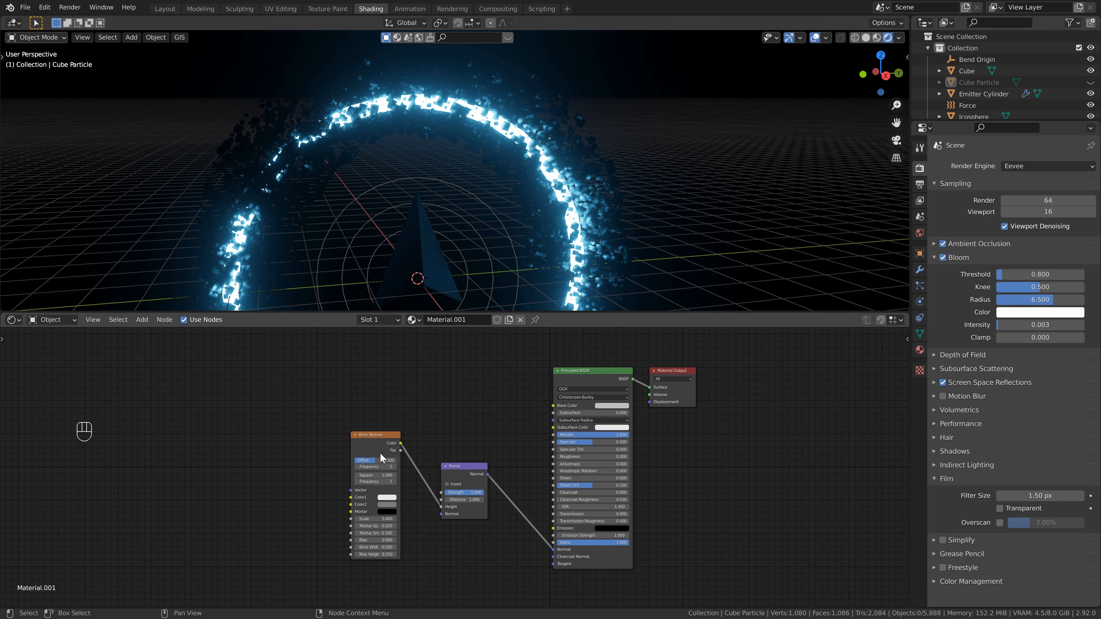
pyautogui.click(377, 437)
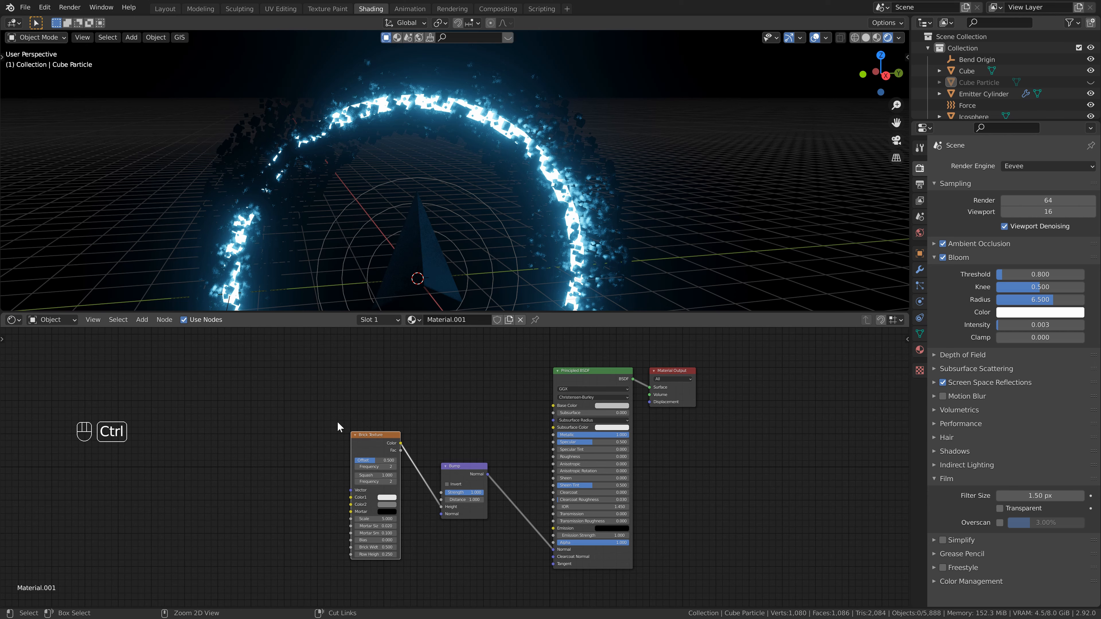
pyautogui.hotkey('ctrl', 't')
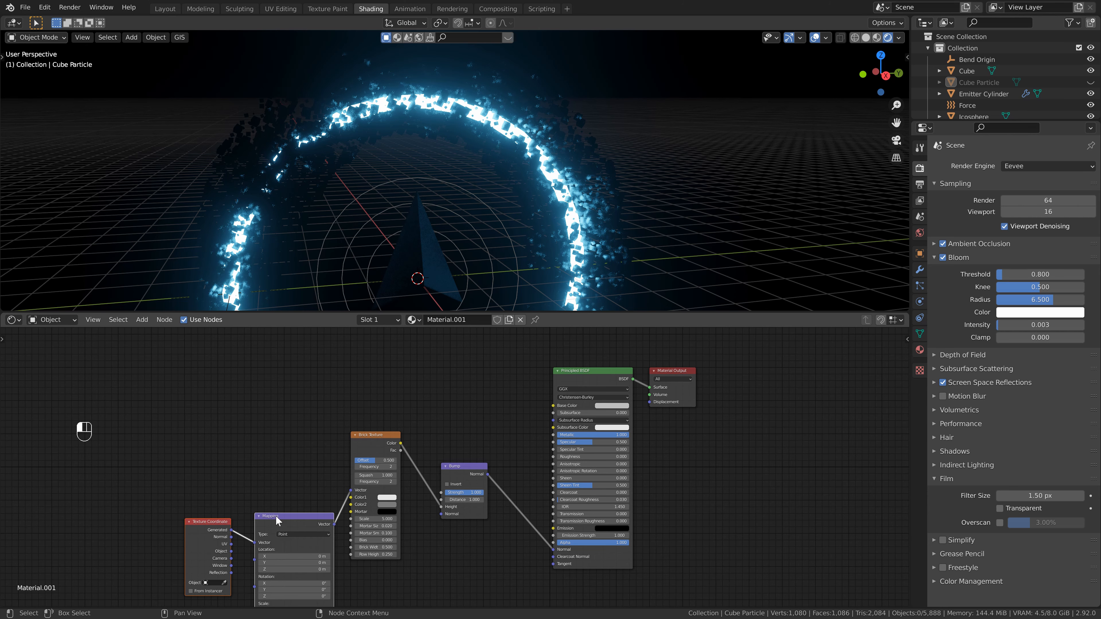
pyautogui.moveTo(273, 515); pyautogui.dragTo(261, 434)
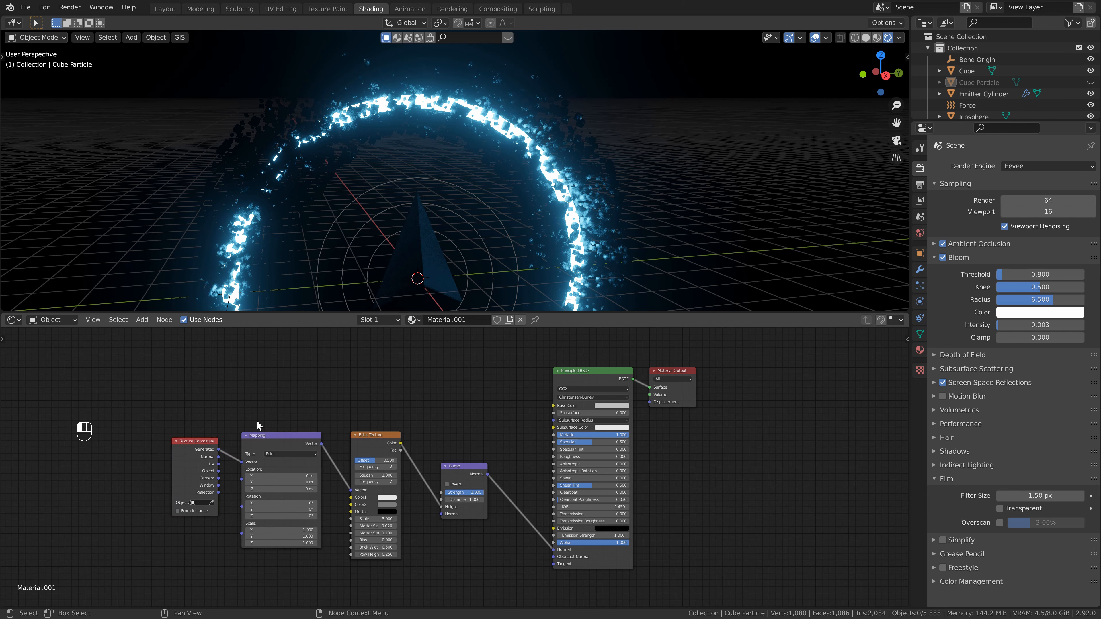
# - Check Node Wrangler in the add-on preferences and link the Texture Coordinate UV output to the Mapping Vector input
pyautogui.click(45, 7)
pyautogui.click(81, 169)
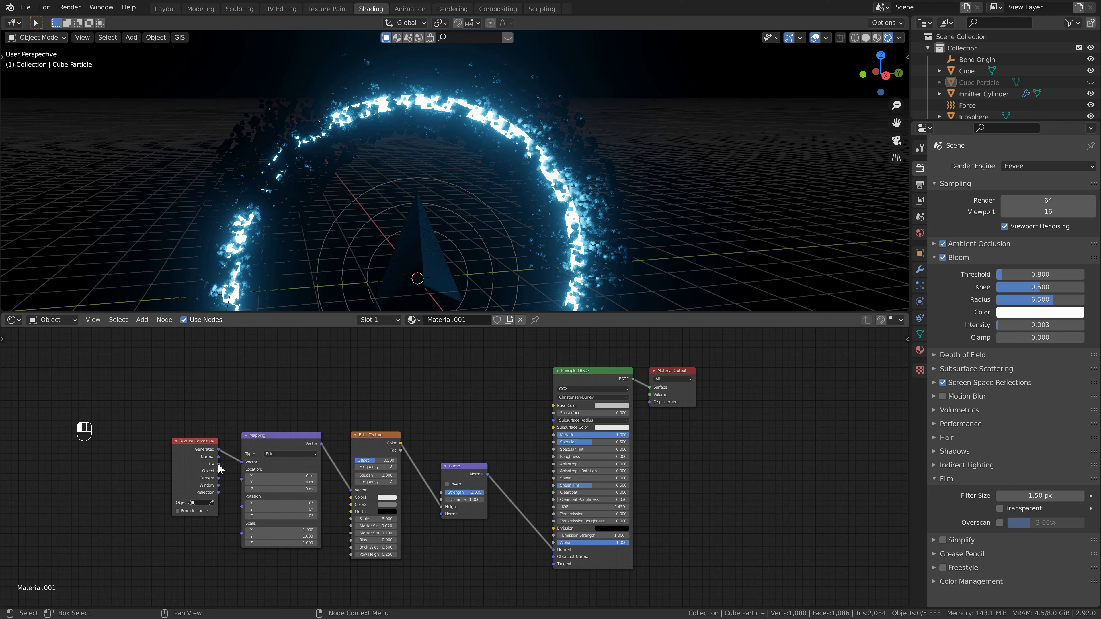
pyautogui.moveTo(219, 464); pyautogui.dragTo(241, 462)
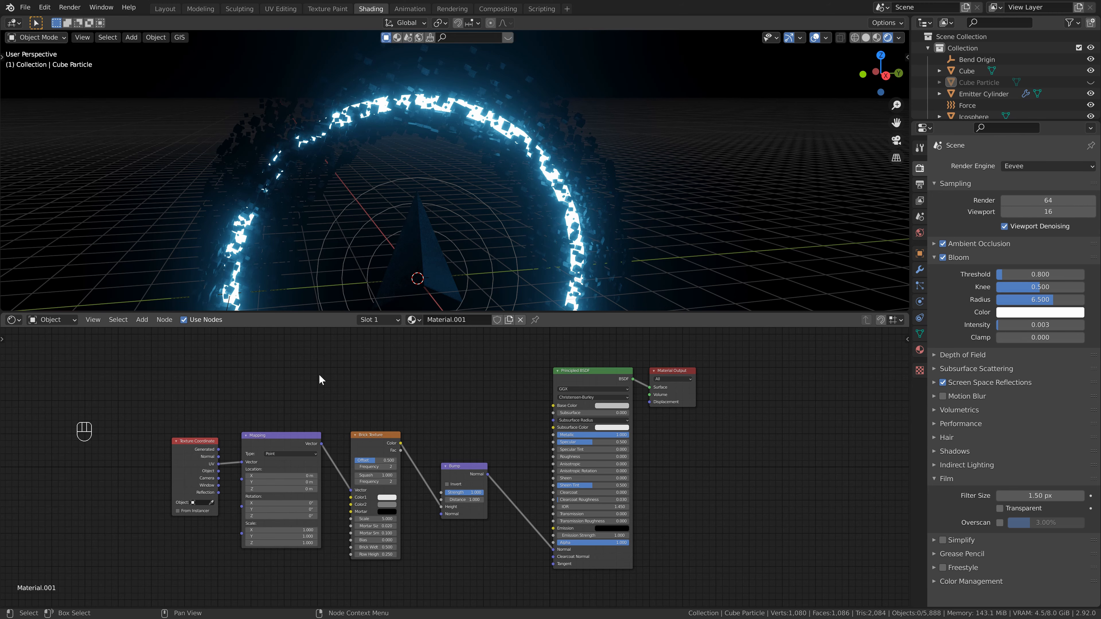
# - Raise the particle material's base color brightness to the maximum
pyautogui.scroll(-2, 569, 207)
pyautogui.keyDown('shift'); pyautogui.moveTo(550, 225); pyautogui.dragTo(530, 203, button='middle'); pyautogui.keyUp('shift')
pyautogui.moveTo(531, 203); pyautogui.dragTo(517, 206, button='middle')
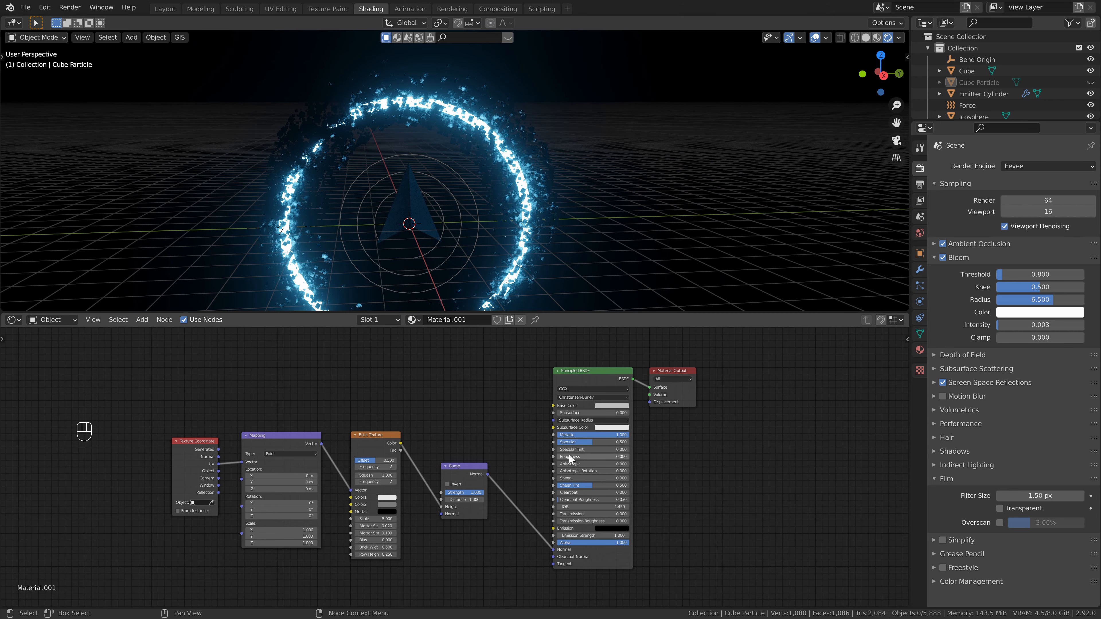
pyautogui.moveTo(566, 459)
pyautogui.mouseDown()
pyautogui.moveTo(608, 453)
pyautogui.moveTo(560, 454)
pyautogui.mouseUp()
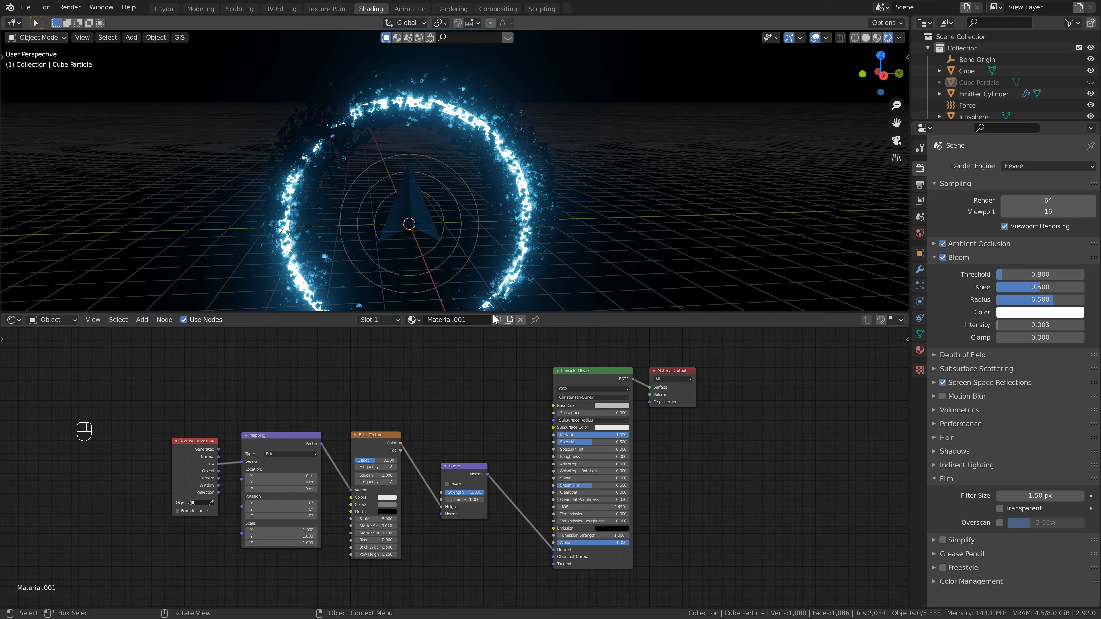
pyautogui.click(617, 406)
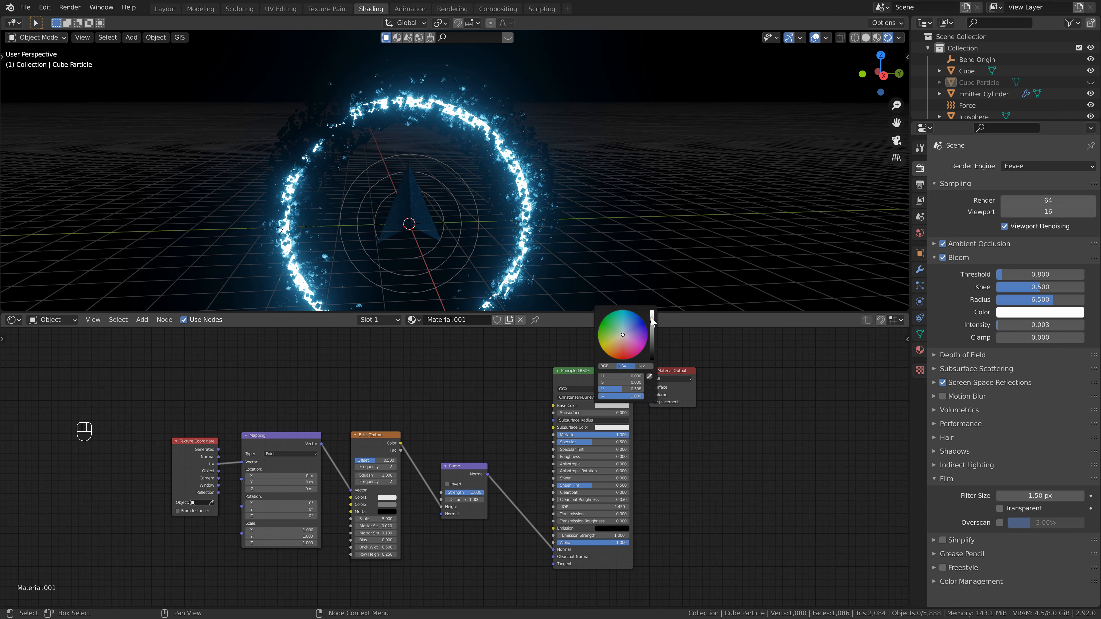
pyautogui.moveTo(652, 324); pyautogui.dragTo(651, 303)
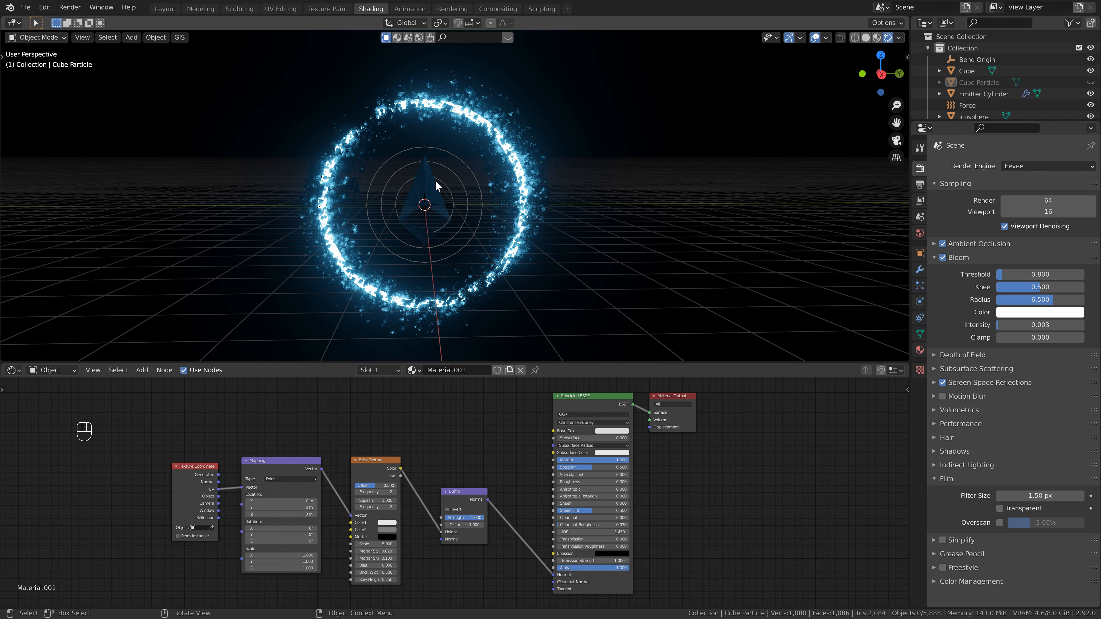
# - Play the animation briefly to preview the glowing portal, then stop it
pyautogui.press('space')
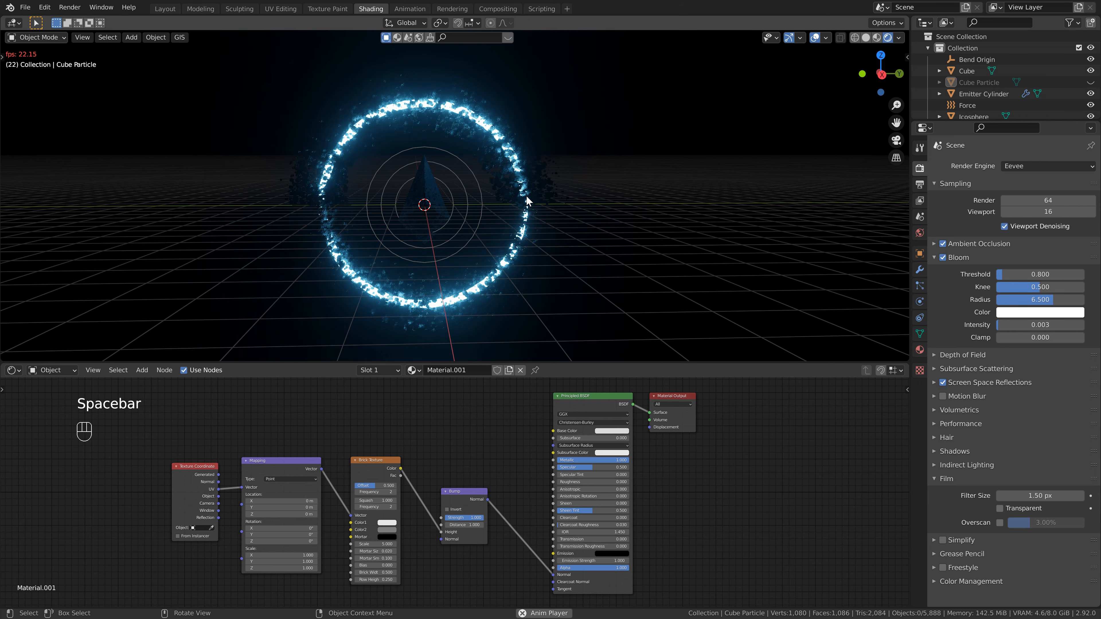
pyautogui.press('space')
pyautogui.moveTo(500, 175); pyautogui.dragTo(501, 183, button='middle')
pyautogui.scroll(-1, 502, 183)
pyautogui.keyDown('shift'); pyautogui.moveTo(501, 183); pyautogui.dragTo(503, 196, button='middle'); pyautogui.keyUp('shift')
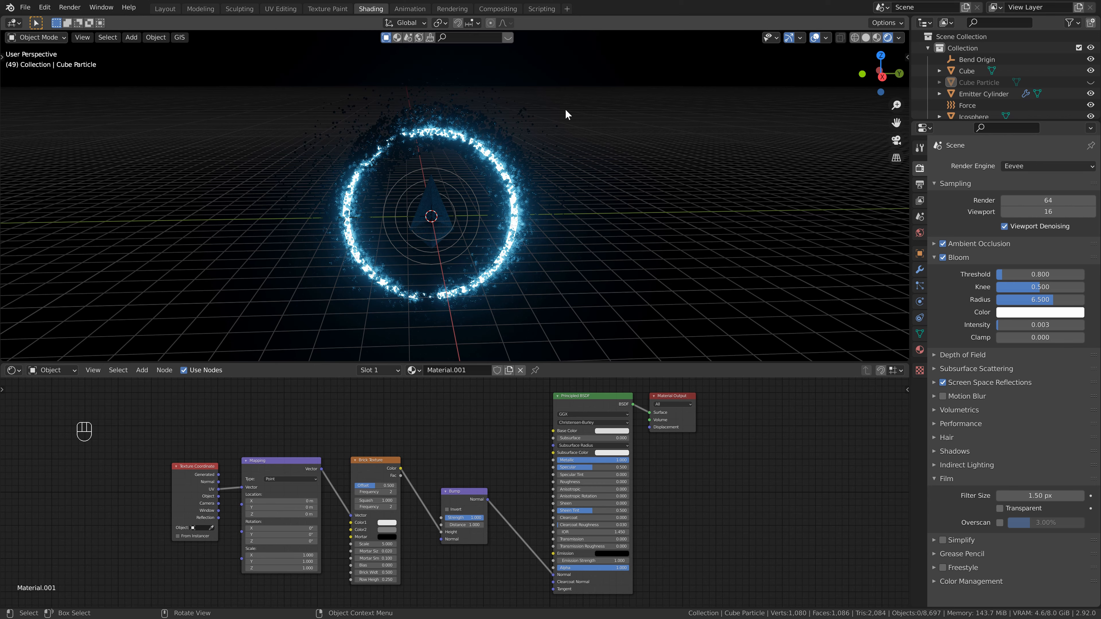
# - Rename the Icosphere object to Particle
pyautogui.scroll(-2, 976, 98)
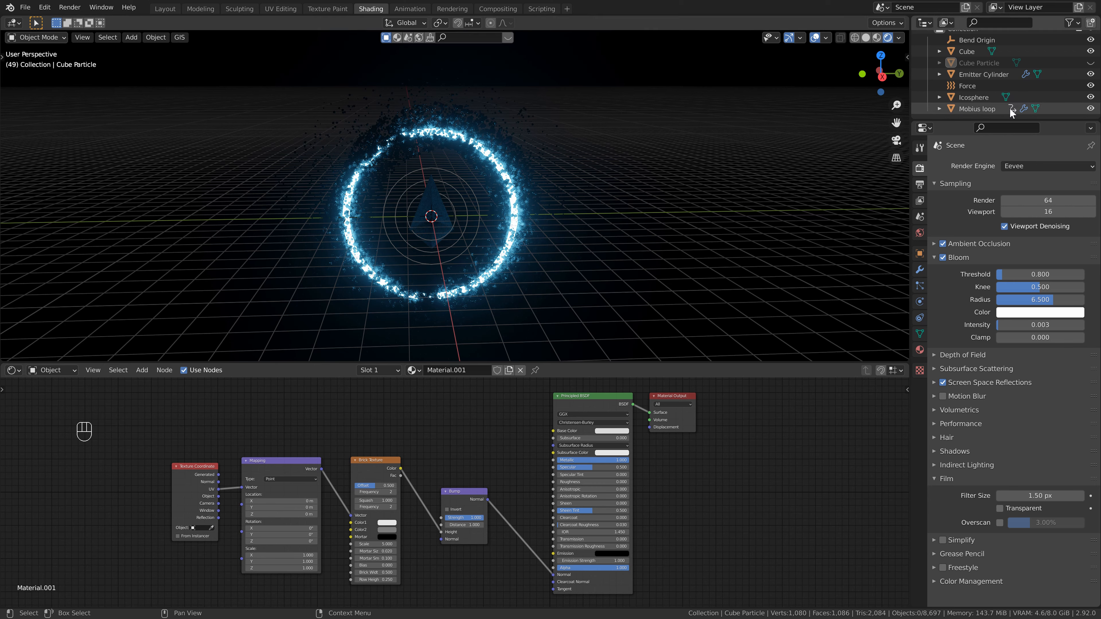
pyautogui.doubleClick(976, 98)
pyautogui.write('Partic')
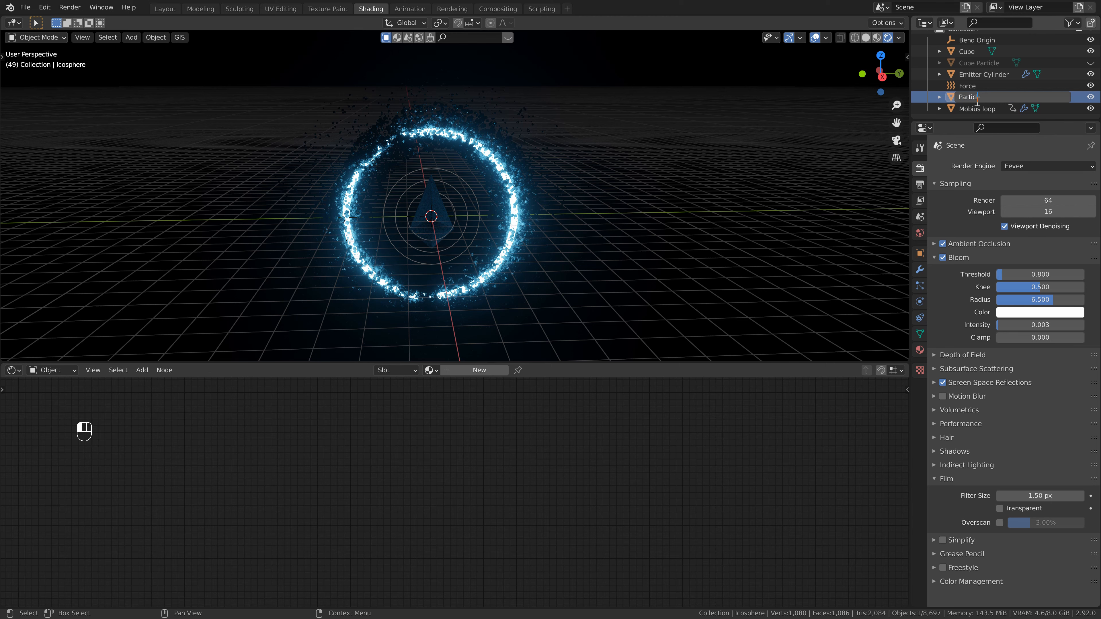
pyautogui.write('le')
pyautogui.press('Return')
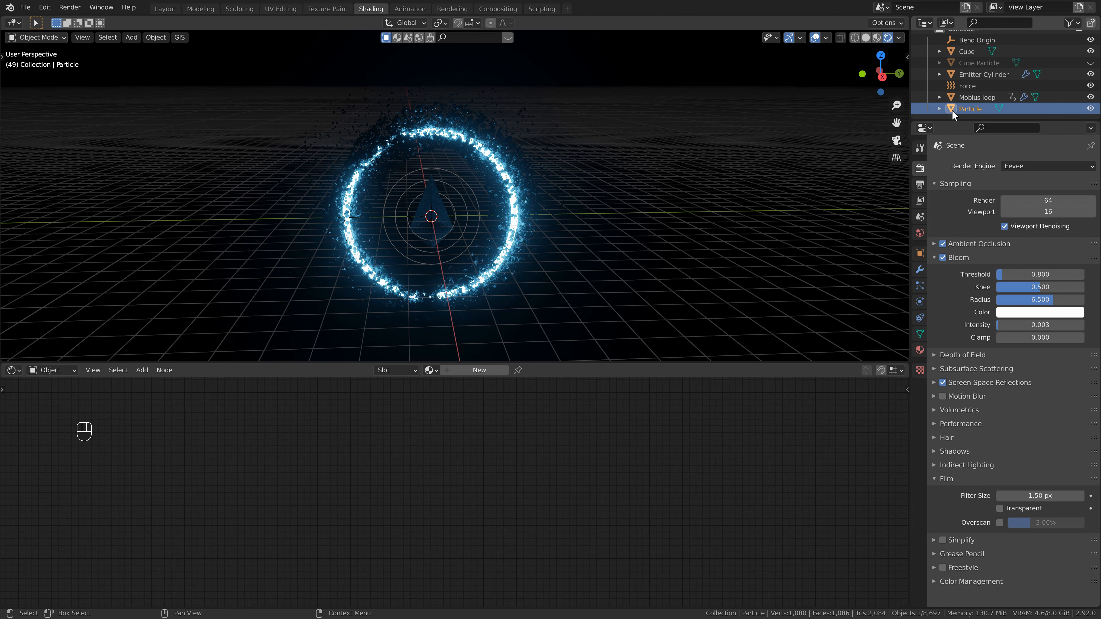
# - Add a new material to the Particle object and set its base color value to 5
pyautogui.click(466, 371)
pyautogui.click(609, 431)
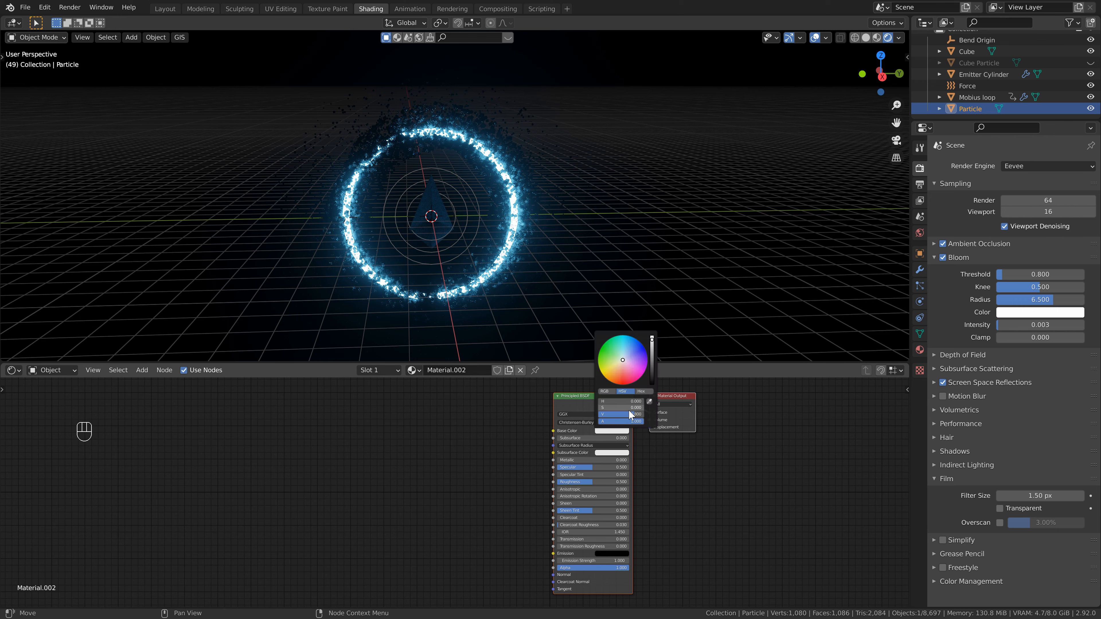
pyautogui.write('5')
pyautogui.press('Return')
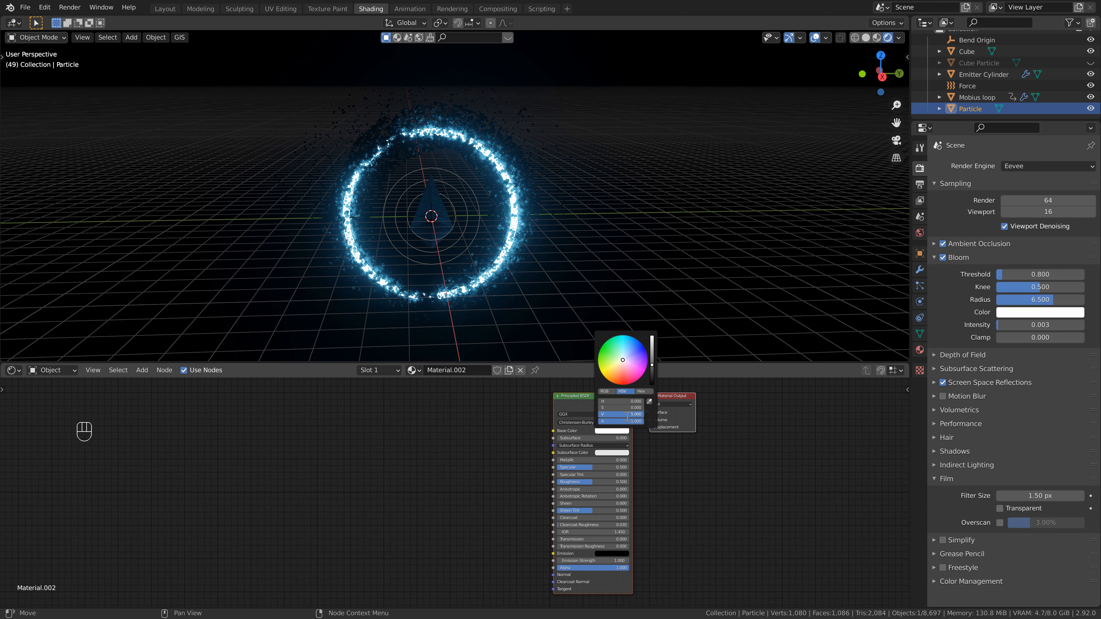
# - Set the Particle material's Metallic to 1.000 and lower its Roughness almost to zero
pyautogui.moveTo(607, 461); pyautogui.dragTo(686, 455)
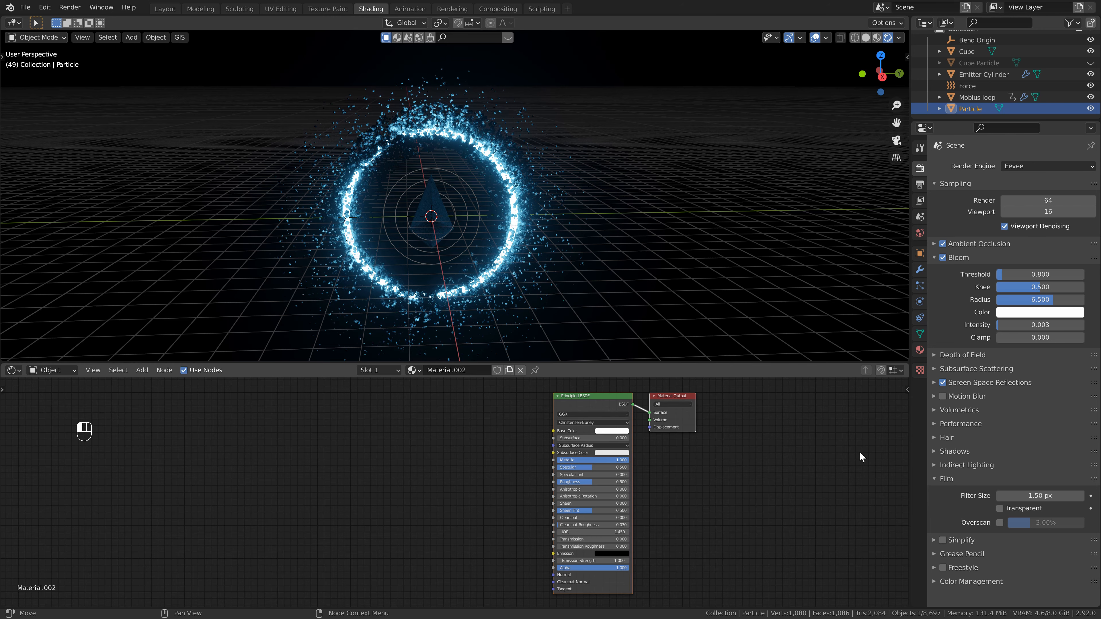
pyautogui.moveTo(589, 485); pyautogui.dragTo(557, 489)
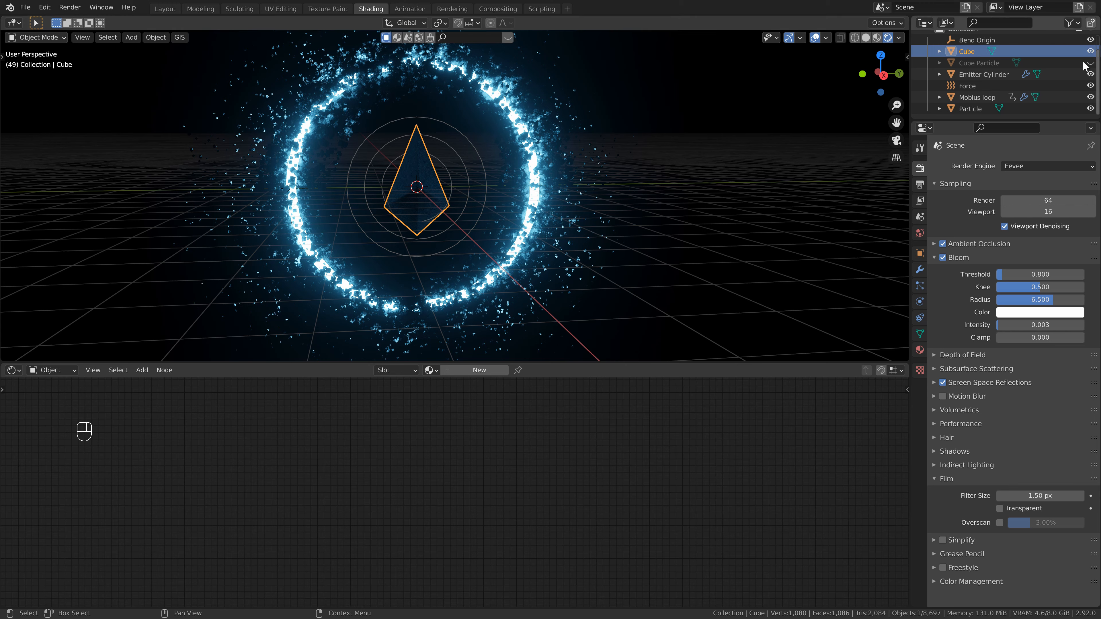
# - Rename the Cube object to Eth
pyautogui.click(979, 52)
pyautogui.doubleClick(978, 53)
pyautogui.scroll(2, 979, 53)
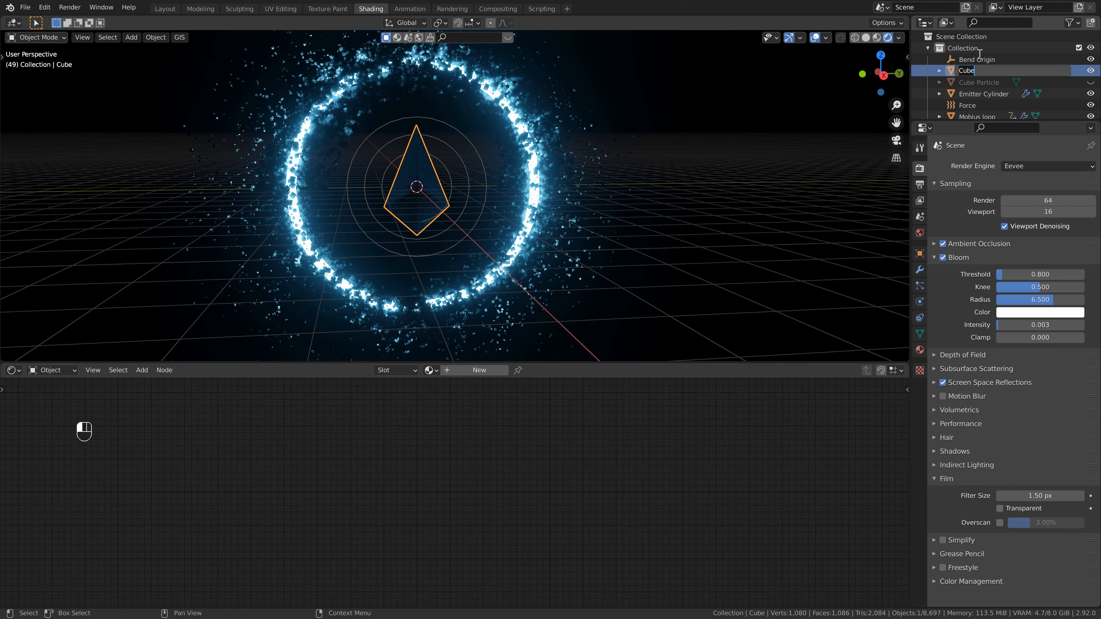
pyautogui.write('Eth')
pyautogui.press('Return')
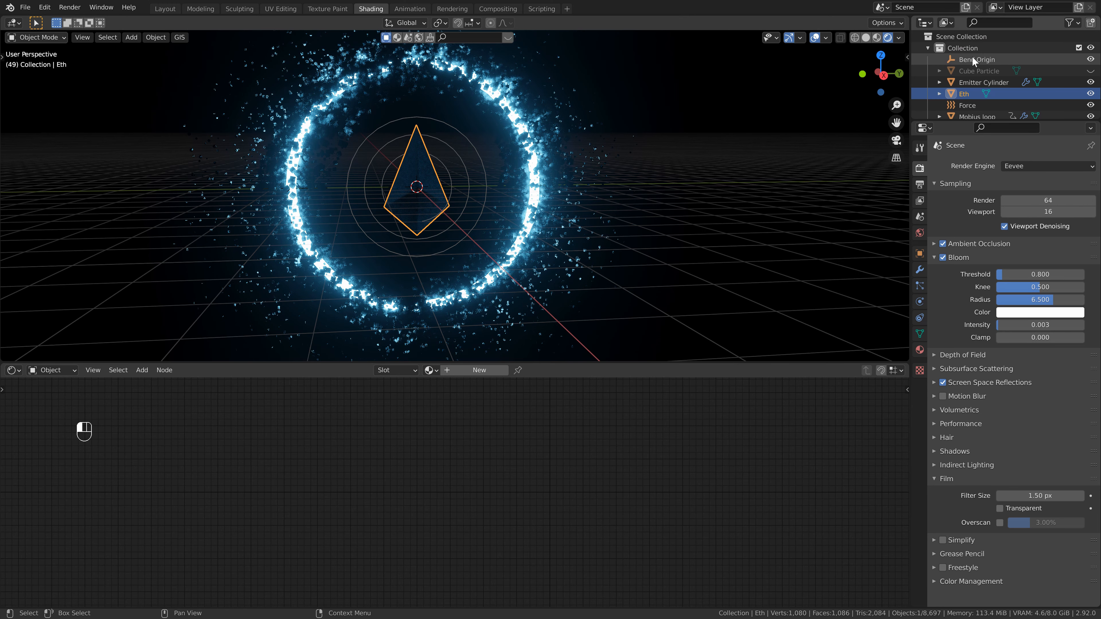
# - Add a new material to Eth, set its Metallic to 1.000 and lower its Roughness almost to zero
pyautogui.click(479, 370)
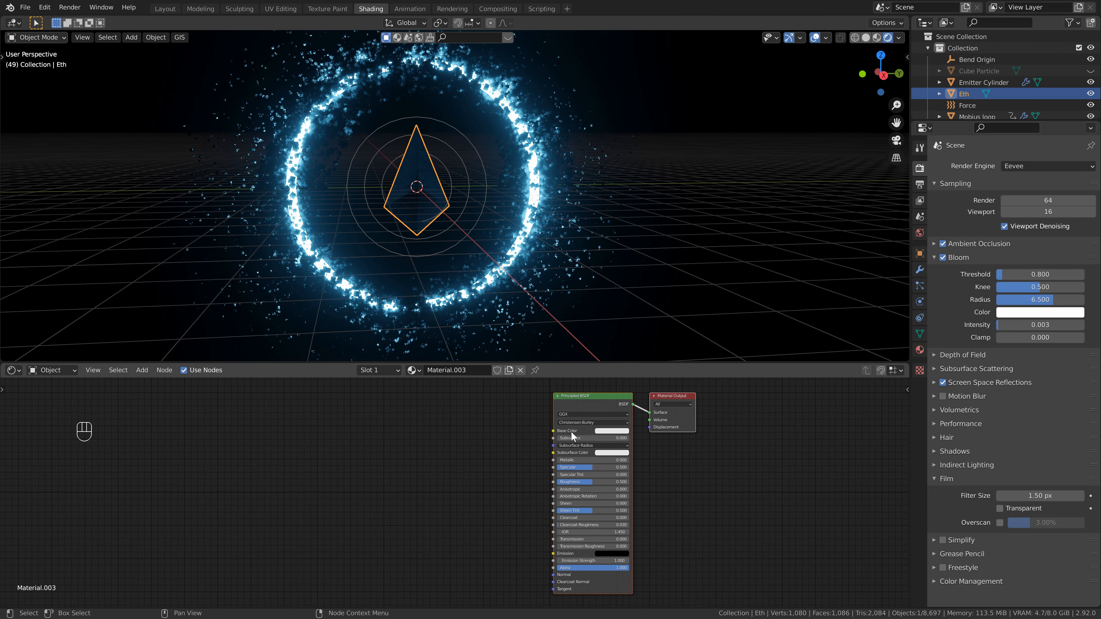
pyautogui.moveTo(566, 460); pyautogui.dragTo(704, 462)
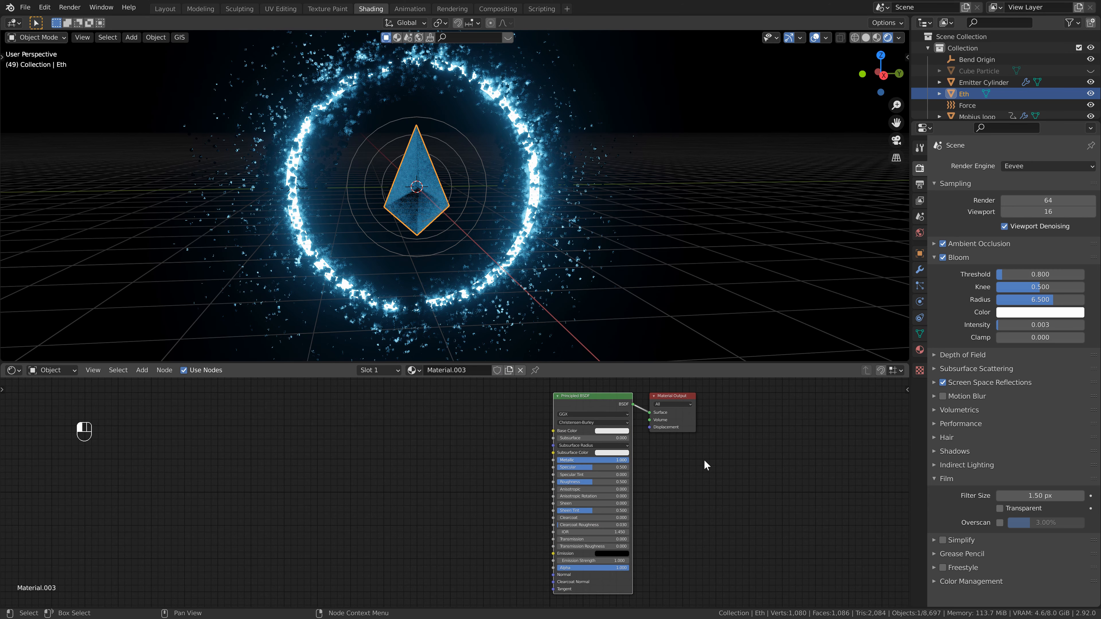
pyautogui.moveTo(587, 483); pyautogui.dragTo(550, 483)
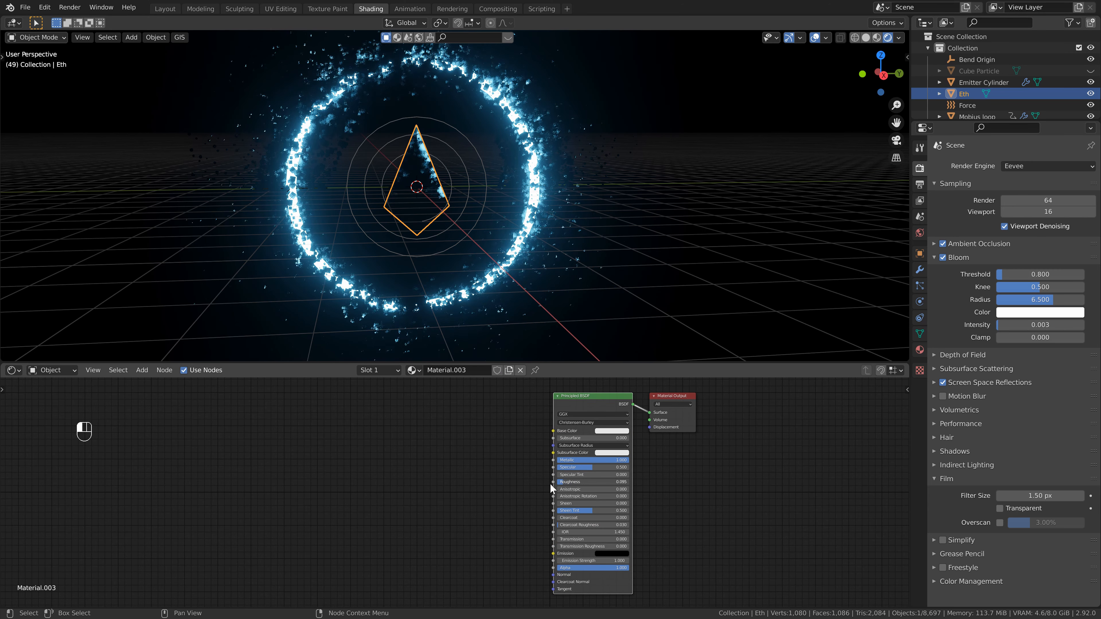
# - Set the Eth material's base color to black
pyautogui.click(610, 432)
pyautogui.moveTo(657, 300); pyautogui.dragTo(656, 360)
pyautogui.moveTo(607, 477); pyautogui.dragTo(443, 474, button='middle')
# - Switch to solid shading, enter Edit Mode on Eth, select everything and bevel all its edges slightly
pyautogui.moveTo(455, 174); pyautogui.dragTo(440, 177, button='middle')
pyautogui.scroll(2, 434, 173)
pyautogui.click(866, 38)
pyautogui.press('Tab')
pyautogui.press('a')
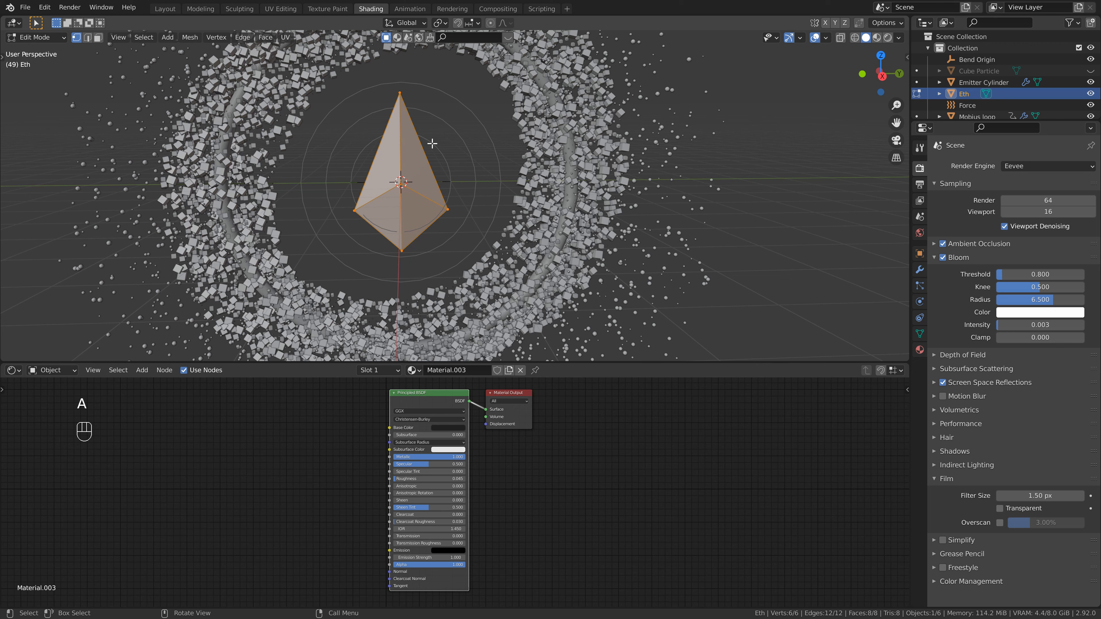
pyautogui.hotkey('ctrl', 'b')
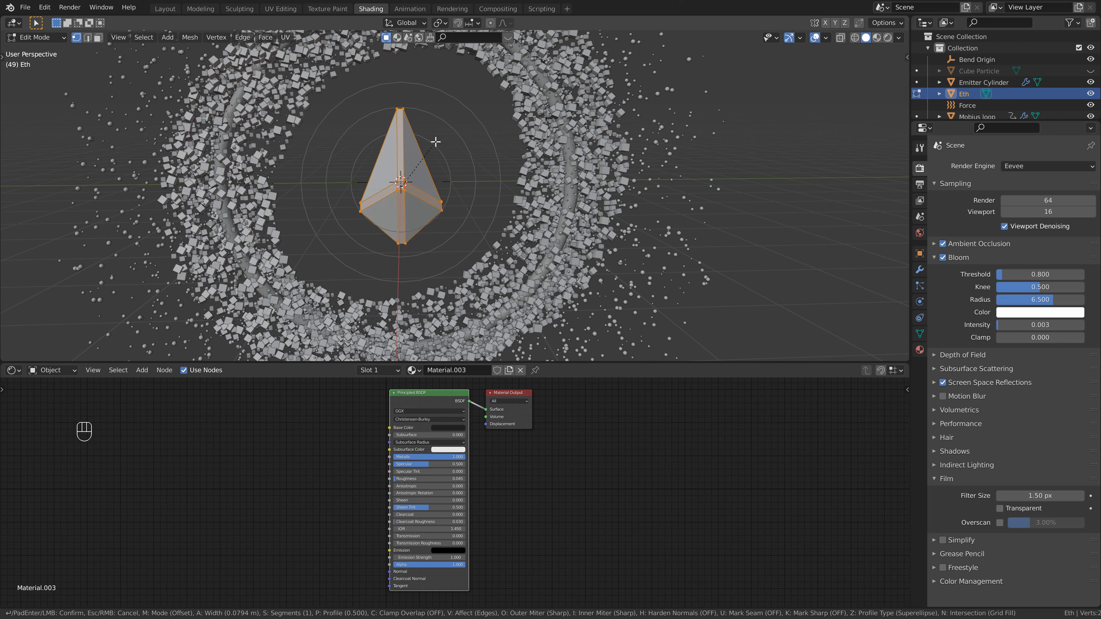
pyautogui.press('shift')
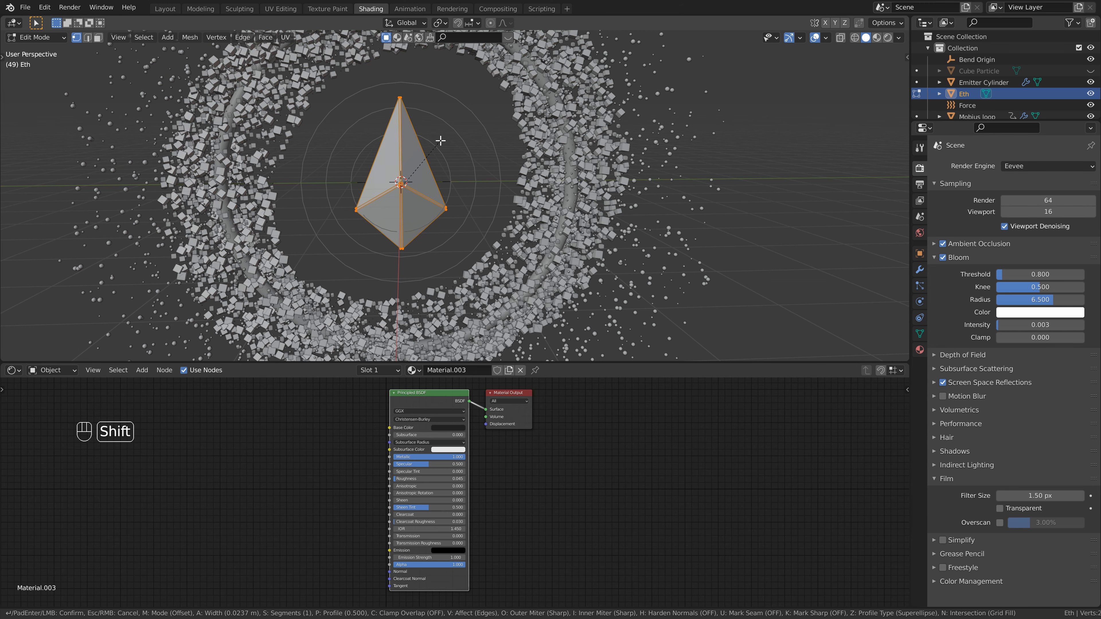
pyautogui.click(440, 140)
# - In face select mode, select Eth's eight main faces and invert the selection to get the bevel faces
pyautogui.scroll(3, 338, 200)
pyautogui.moveTo(337, 201)
pyautogui.mouseDown(button='middle')
pyautogui.moveTo(421, 202)
pyautogui.moveTo(349, 206)
pyautogui.mouseUp(button='middle')
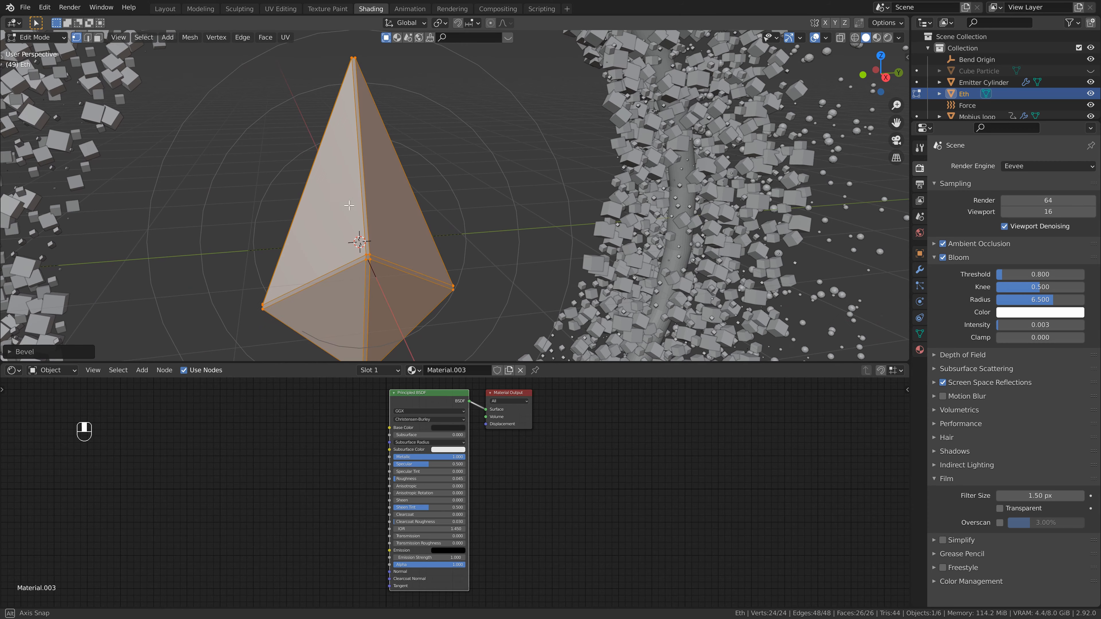
pyautogui.moveTo(376, 163); pyautogui.dragTo(349, 203, button='middle')
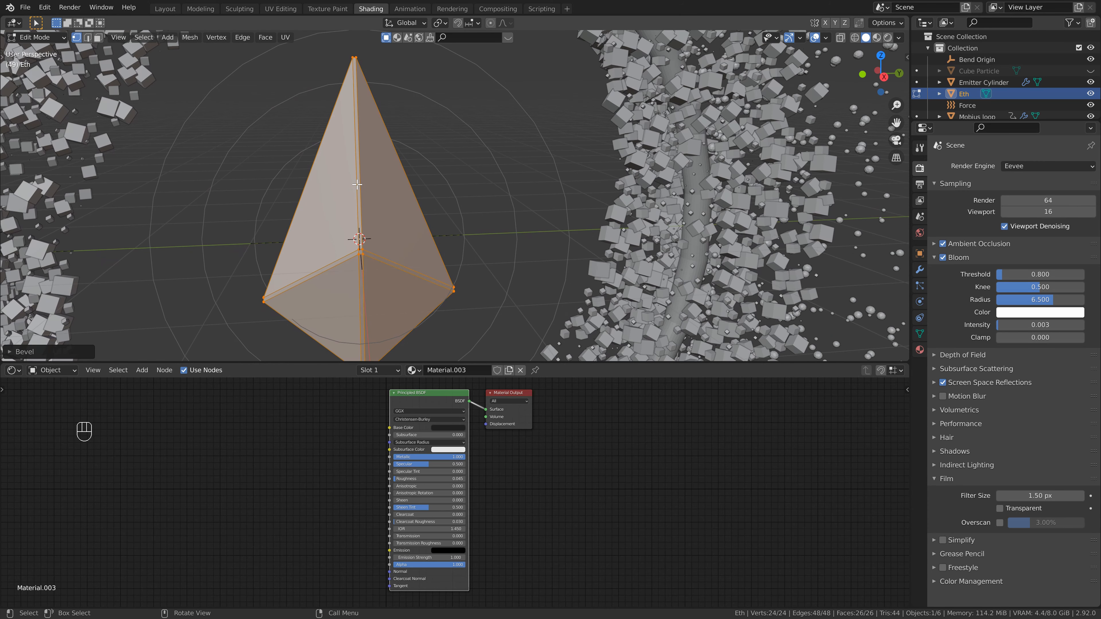
pyautogui.press('3')
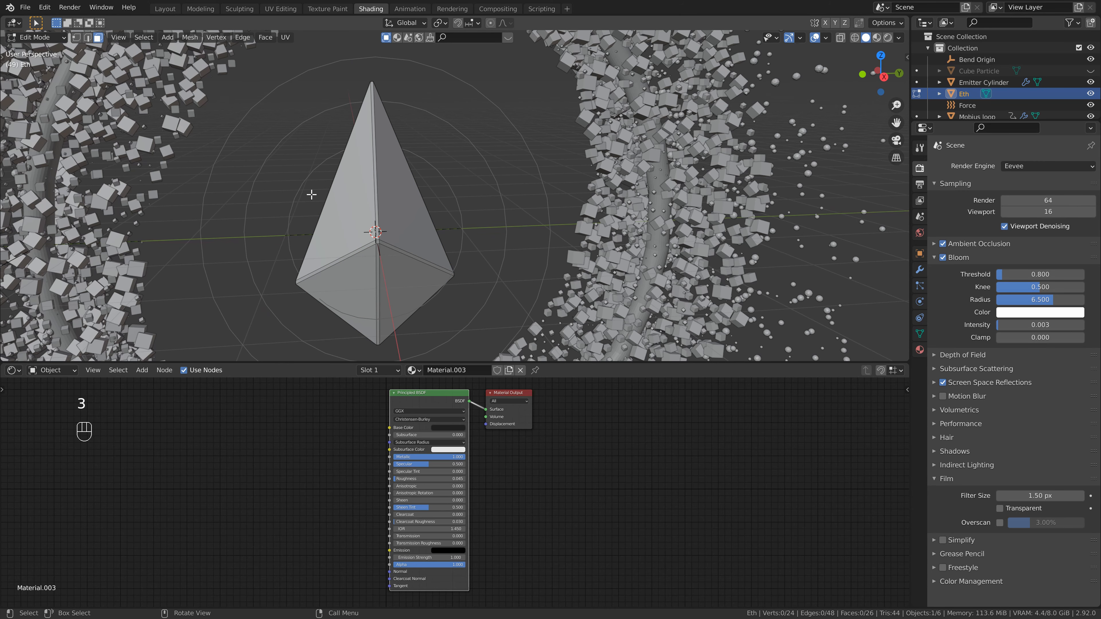
pyautogui.click(345, 218)
pyautogui.keyDown('shift'); pyautogui.click(404, 220); pyautogui.keyUp('shift')
pyautogui.keyDown('shift'); pyautogui.click(395, 300); pyautogui.keyUp('shift')
pyautogui.keyDown('shift'); pyautogui.click(361, 286); pyautogui.keyUp('shift')
pyautogui.moveTo(361, 287); pyautogui.dragTo(562, 254, button='middle')
pyautogui.keyDown('shift'); pyautogui.click(542, 204); pyautogui.keyUp('shift')
pyautogui.keyDown('shift'); pyautogui.click(559, 213); pyautogui.keyUp('shift')
pyautogui.keyDown('shift'); pyautogui.click(560, 262); pyautogui.keyUp('shift')
pyautogui.keyDown('shift'); pyautogui.click(512, 256); pyautogui.keyUp('shift')
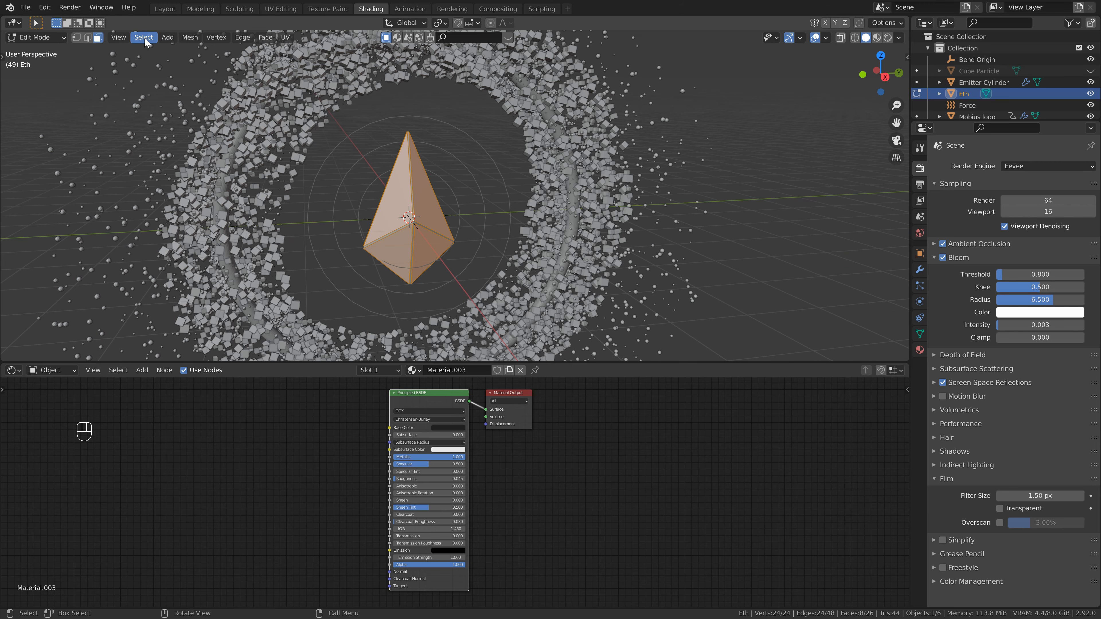
pyautogui.click(145, 37)
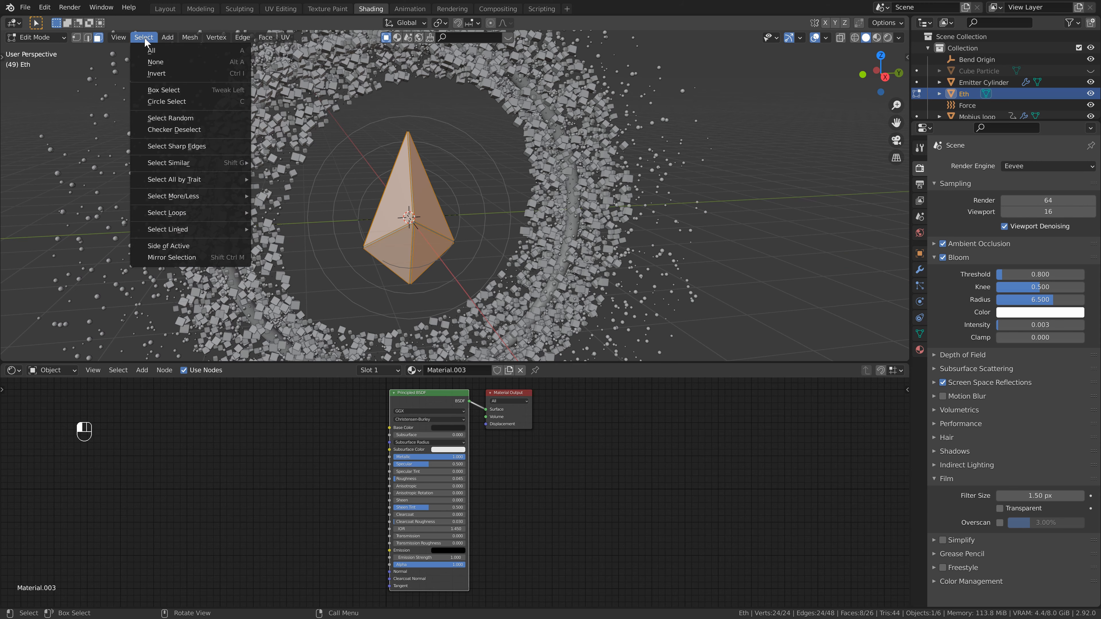
pyautogui.click(154, 71)
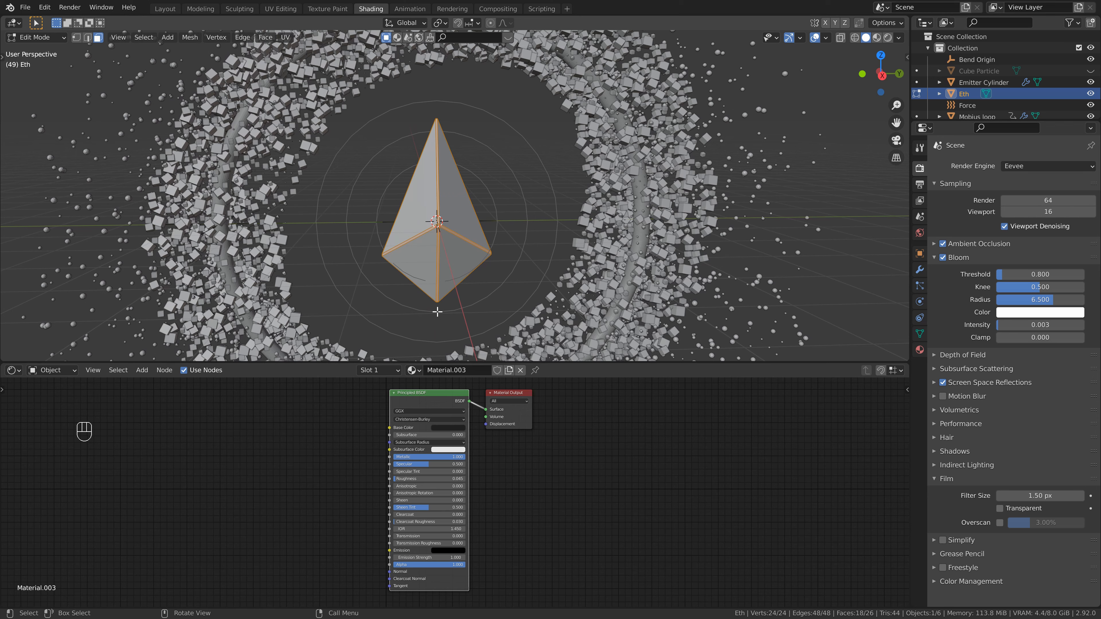
# - Add a second material slot with a new material set to Emission for the bevel faces, then leave Edit Mode
pyautogui.click(920, 349)
pyautogui.click(1091, 165)
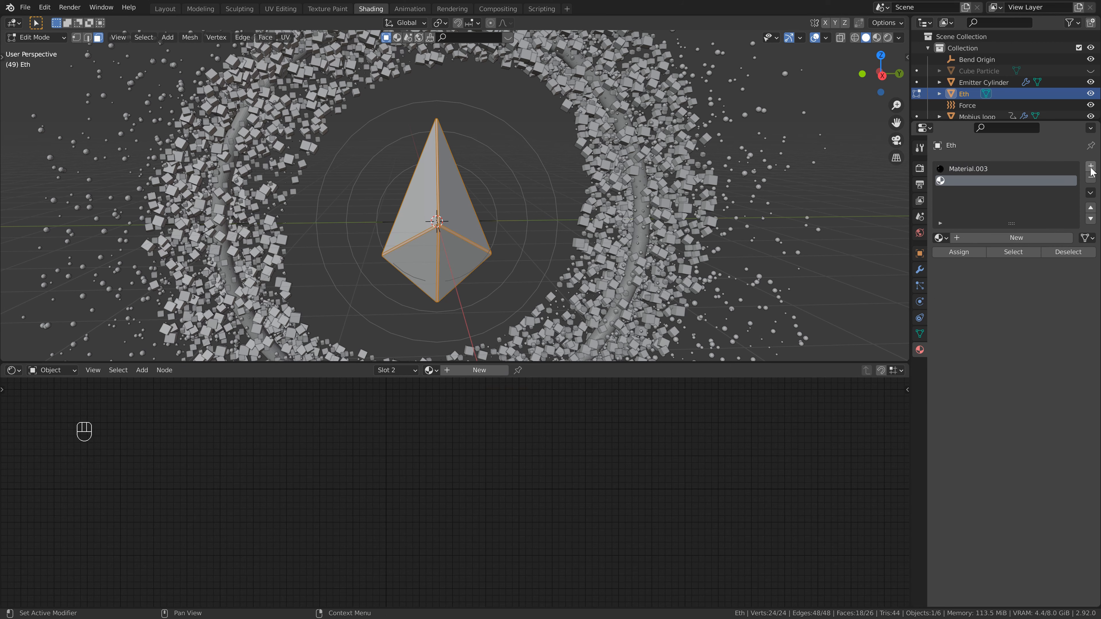
pyautogui.click(1008, 237)
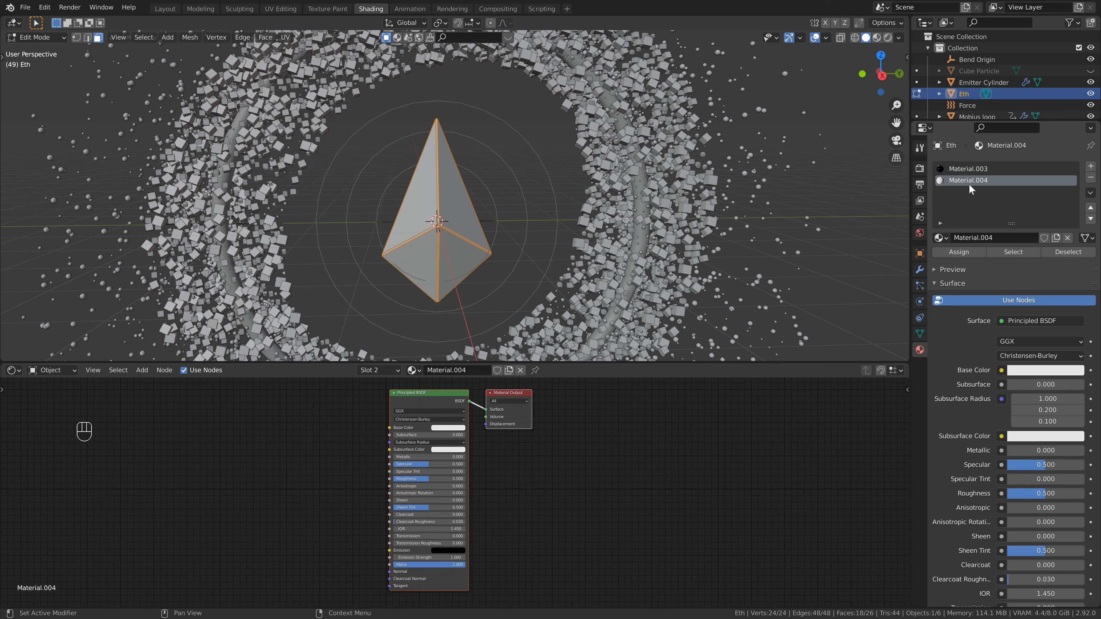
pyautogui.click(1042, 324)
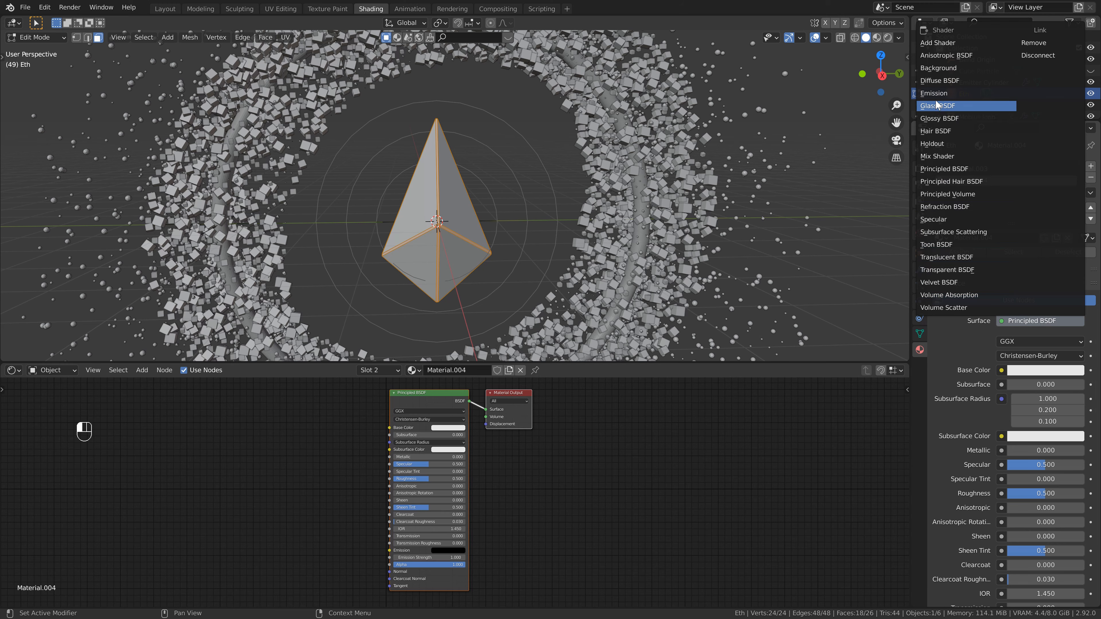
pyautogui.click(993, 106)
pyautogui.click(888, 38)
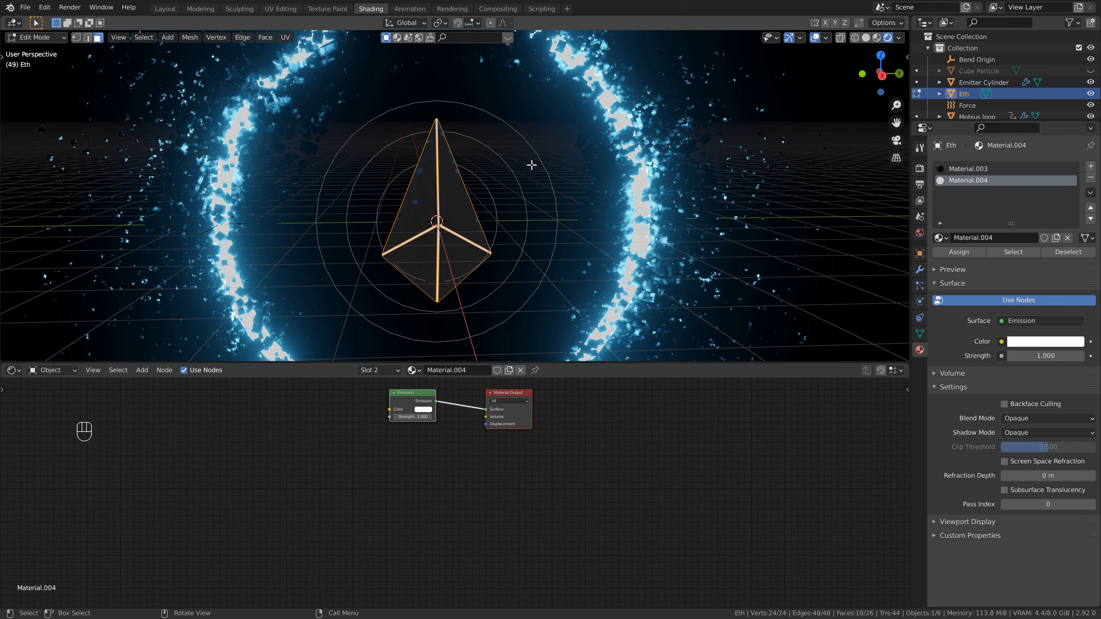
pyautogui.press('Tab')
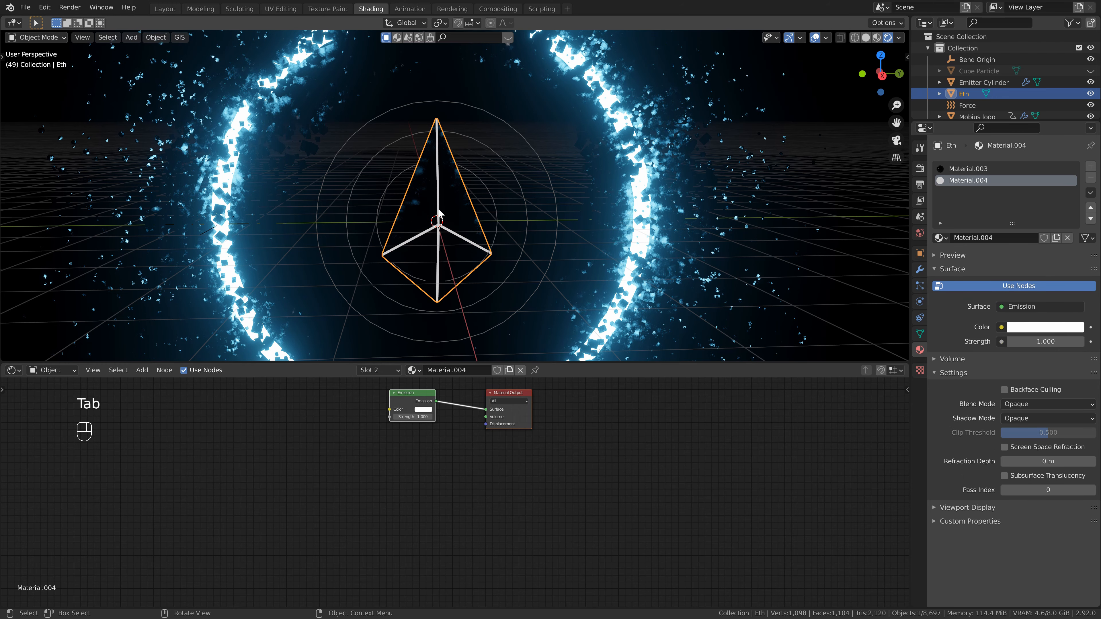
# - Set the emission material's color to bright blue and its Strength to 150
pyautogui.moveTo(491, 446); pyautogui.dragTo(486, 475, button='middle')
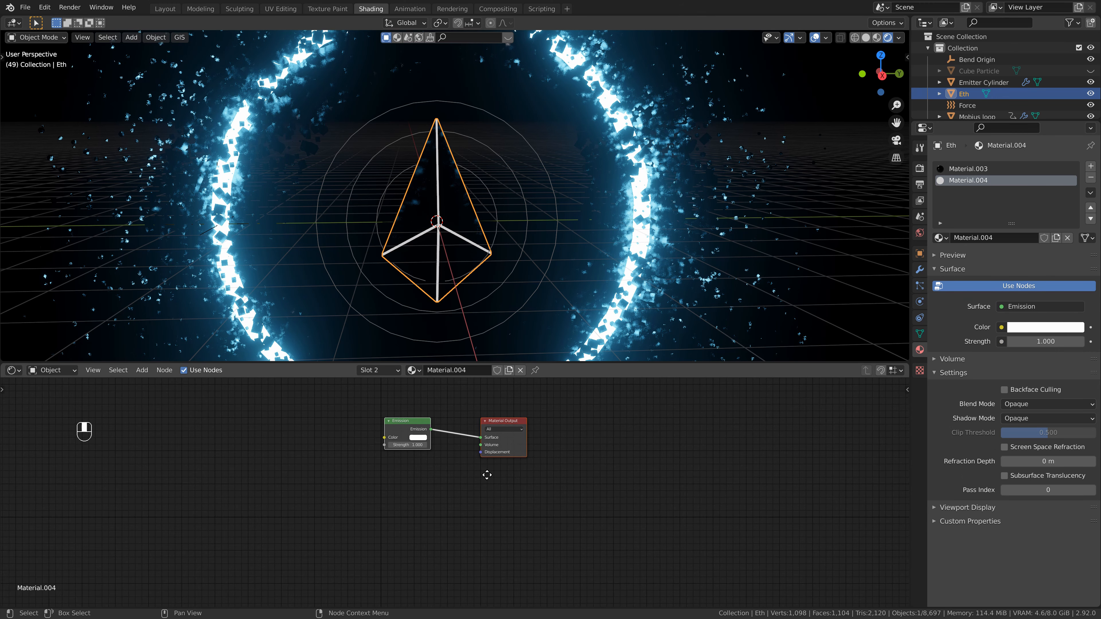
pyautogui.click(968, 171)
pyautogui.click(968, 181)
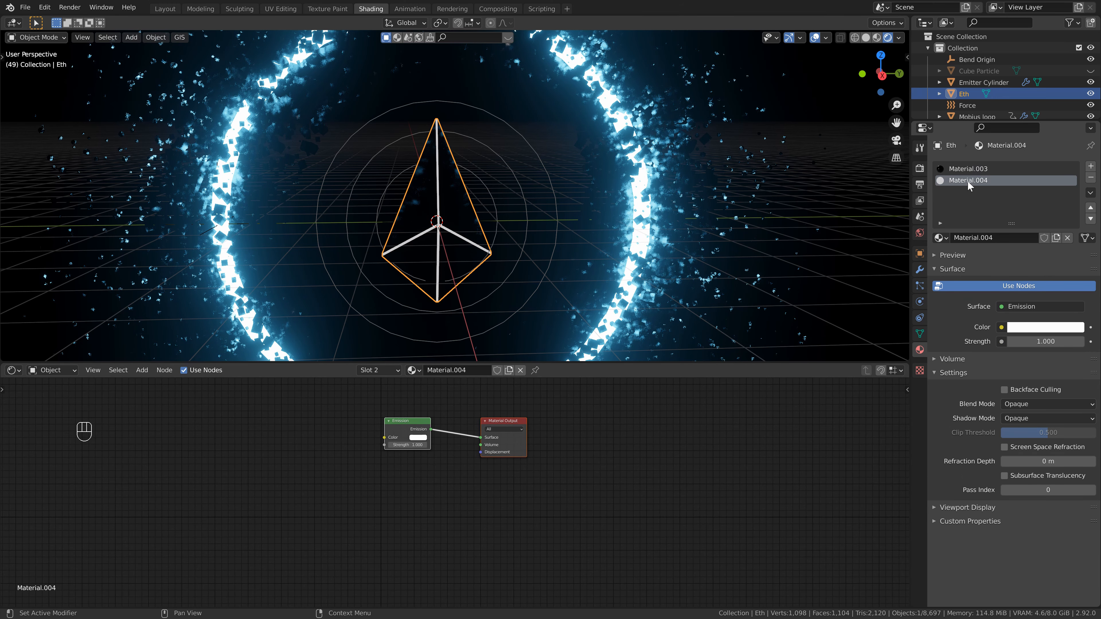
pyautogui.click(1038, 328)
pyautogui.click(1039, 169)
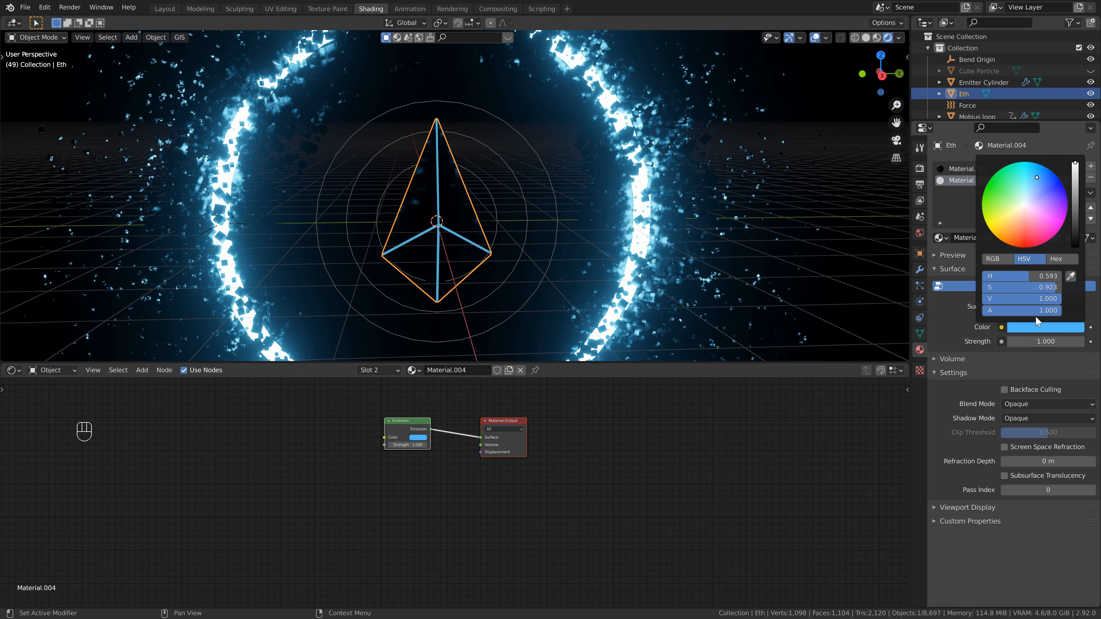
pyautogui.click(1039, 341)
pyautogui.write('150')
pyautogui.press('Return')
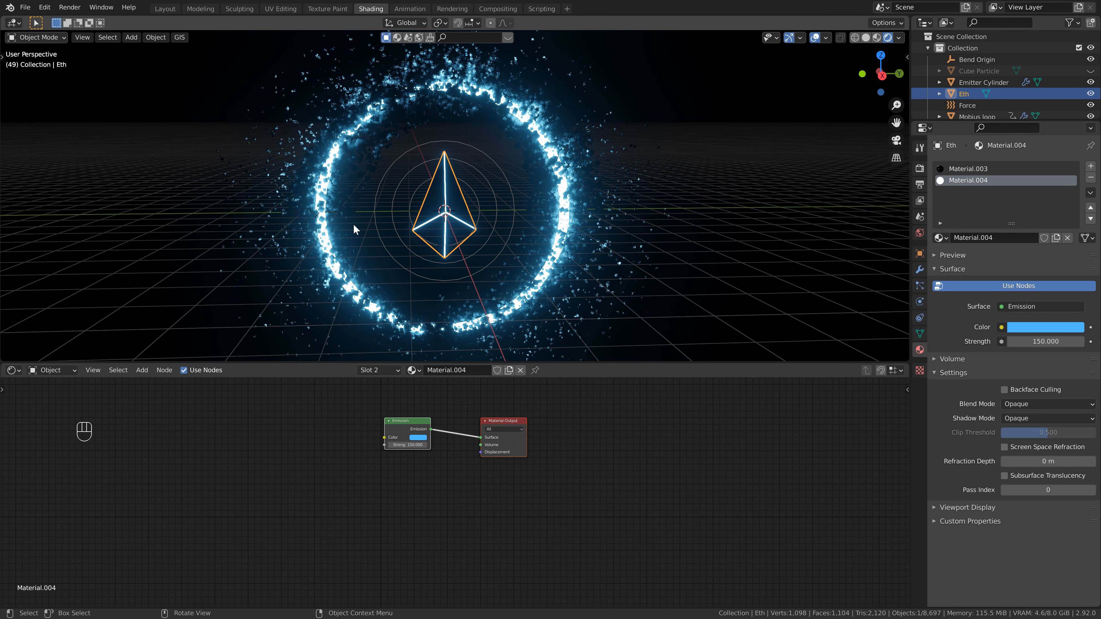
# - Add a camera and align it to the current view
pyautogui.scroll(-2, 446, 204)
pyautogui.click(166, 9)
pyautogui.hotkey('shift', 'a')
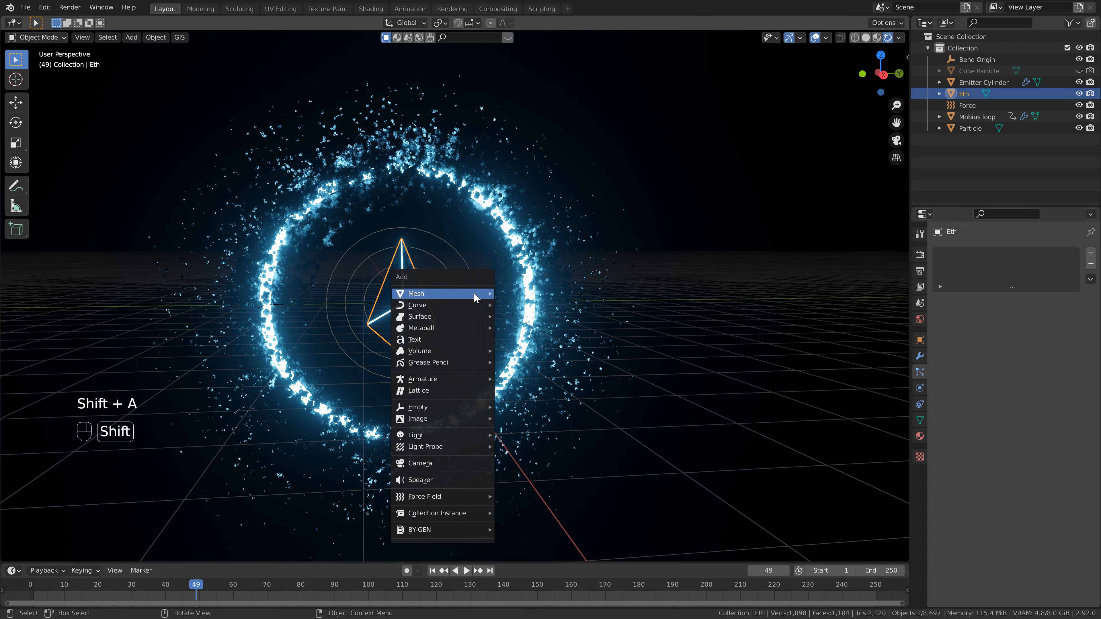
pyautogui.click(453, 460)
pyautogui.moveTo(456, 457); pyautogui.dragTo(458, 302, button='middle')
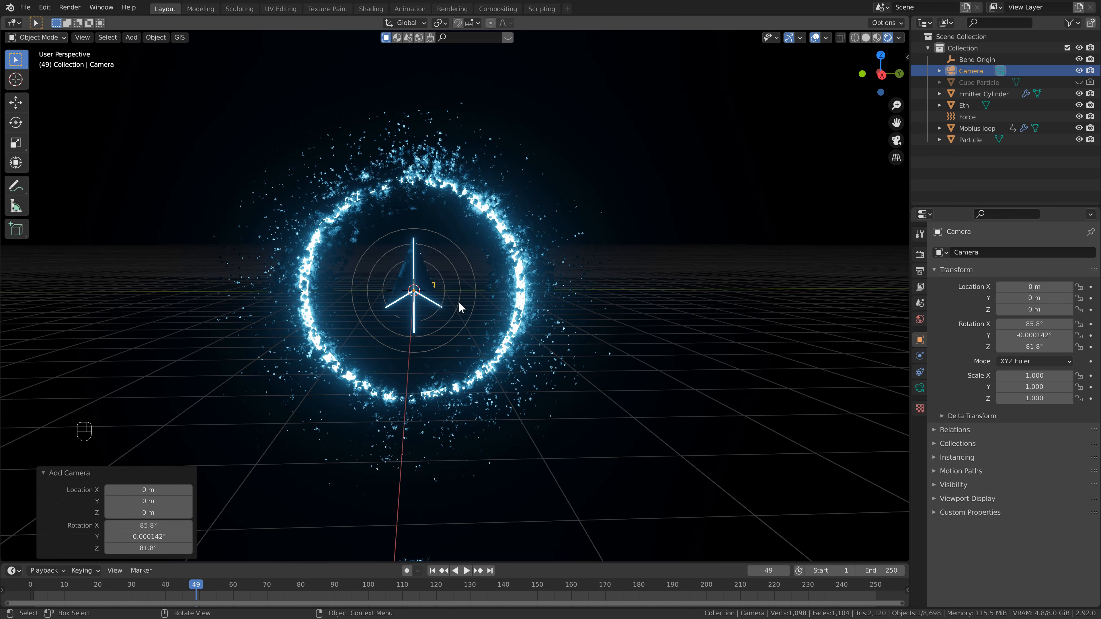
pyautogui.press('ctrl+alt+KP_0')
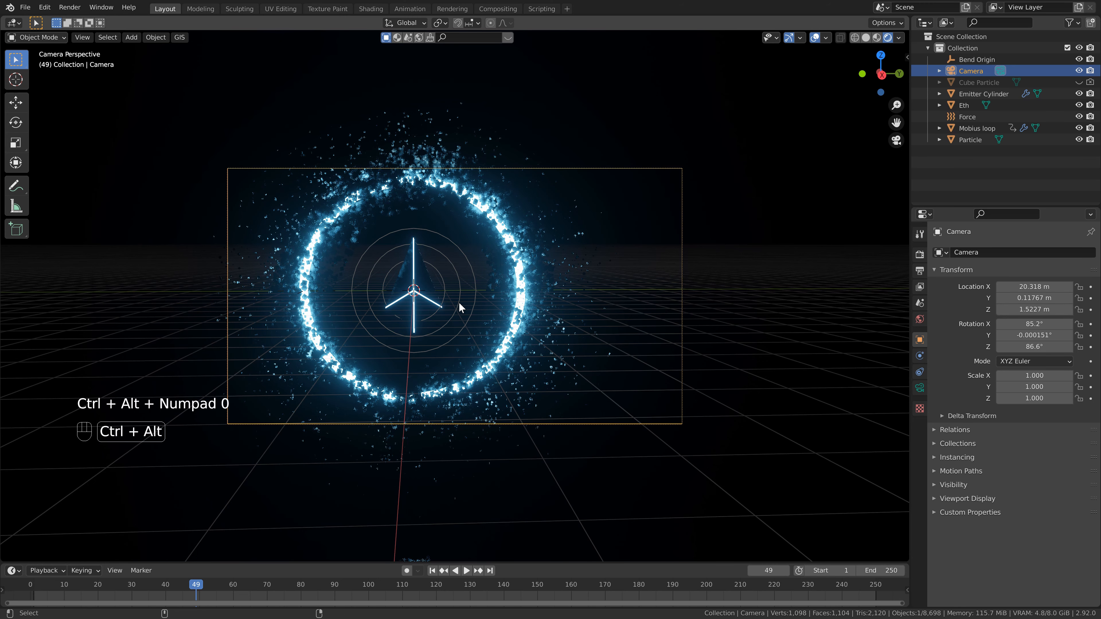
# - Enable the camera's depth of field, focus it on the Eth object and set the F-Stop to 0.2
pyautogui.press('n')
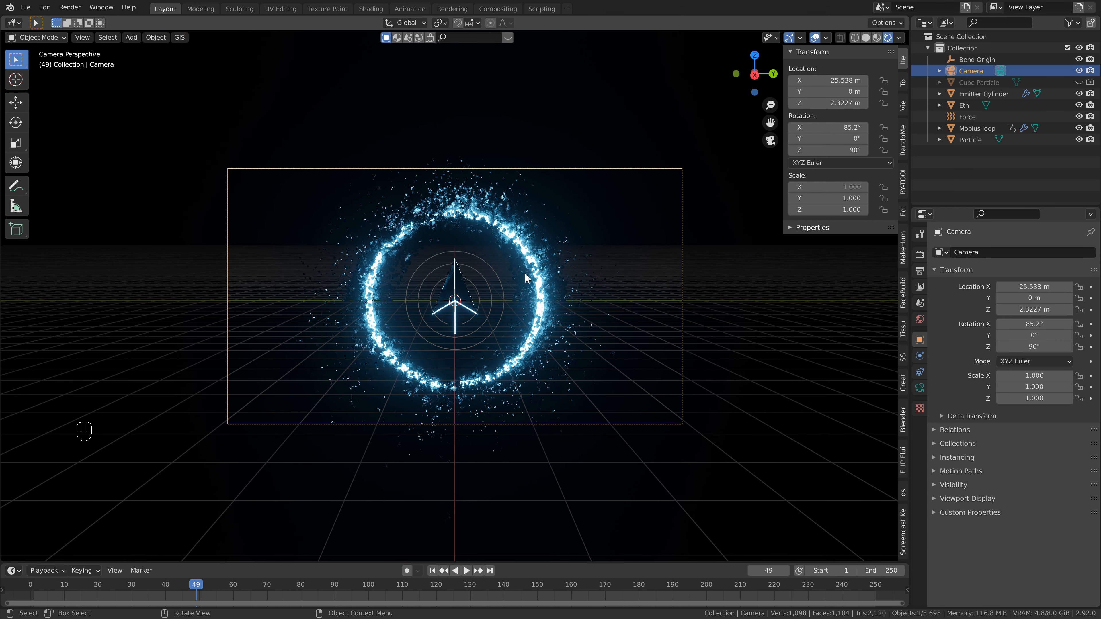
pyautogui.click(920, 388)
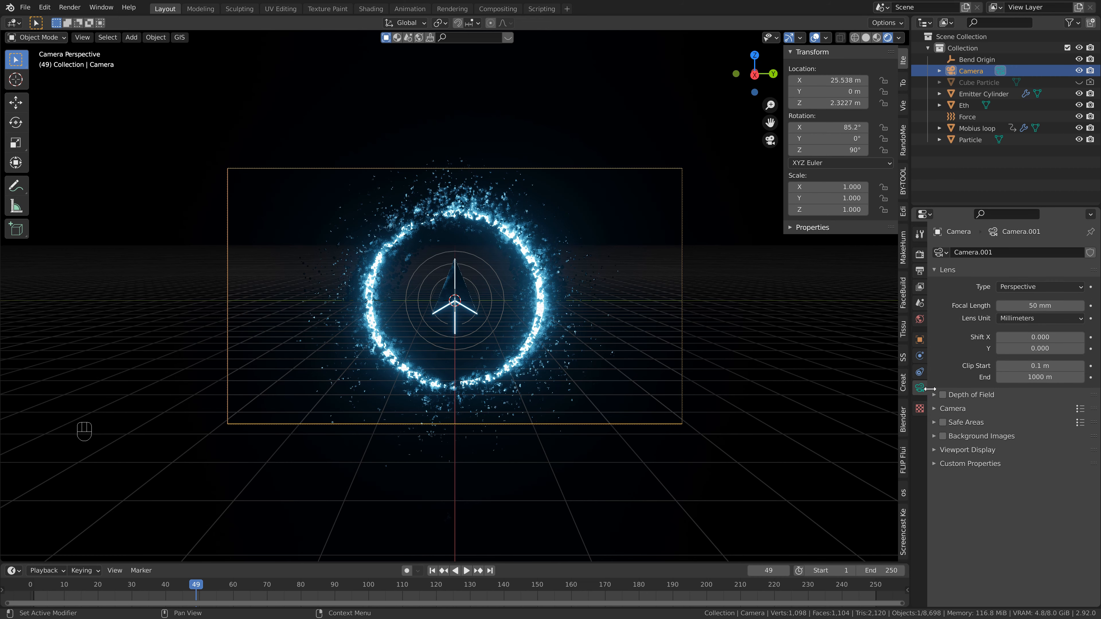
pyautogui.click(941, 395)
pyautogui.click(935, 394)
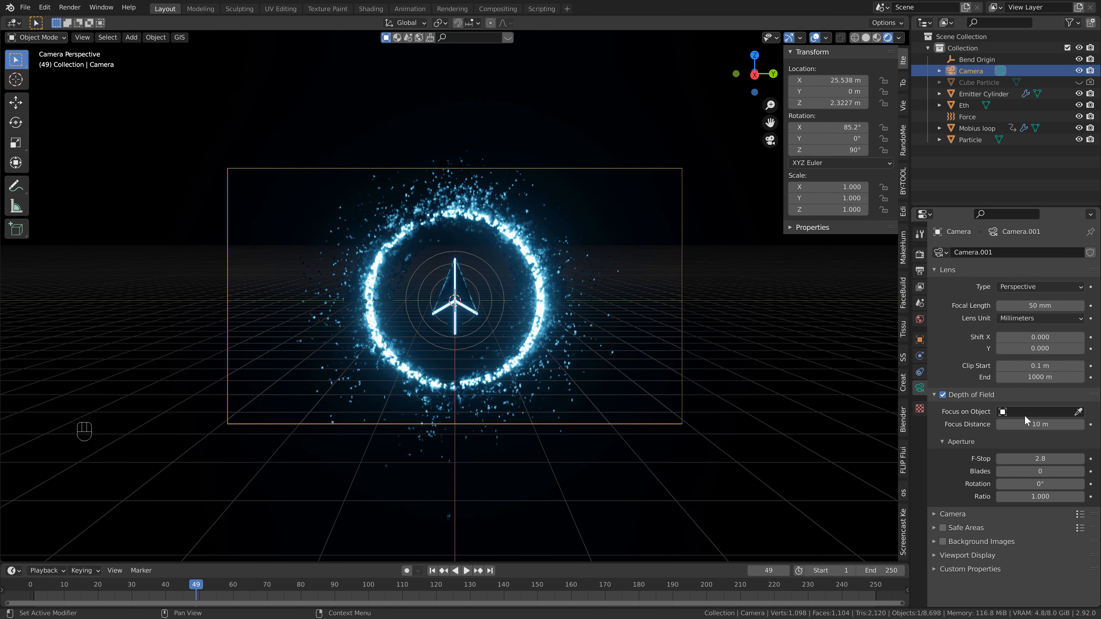
pyautogui.click(1038, 412)
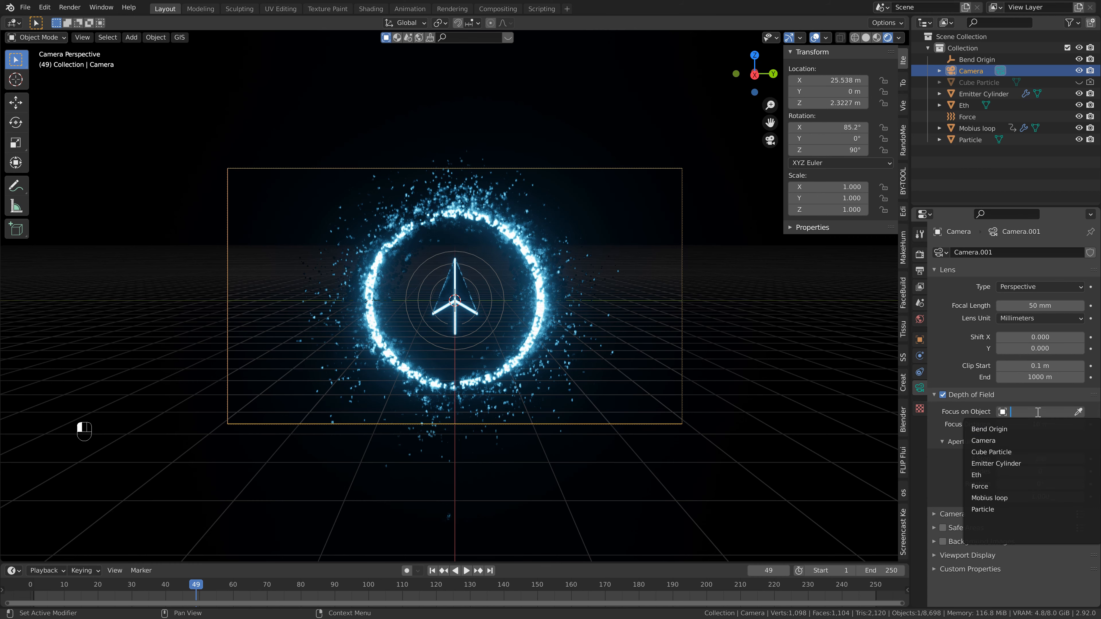
pyautogui.click(998, 475)
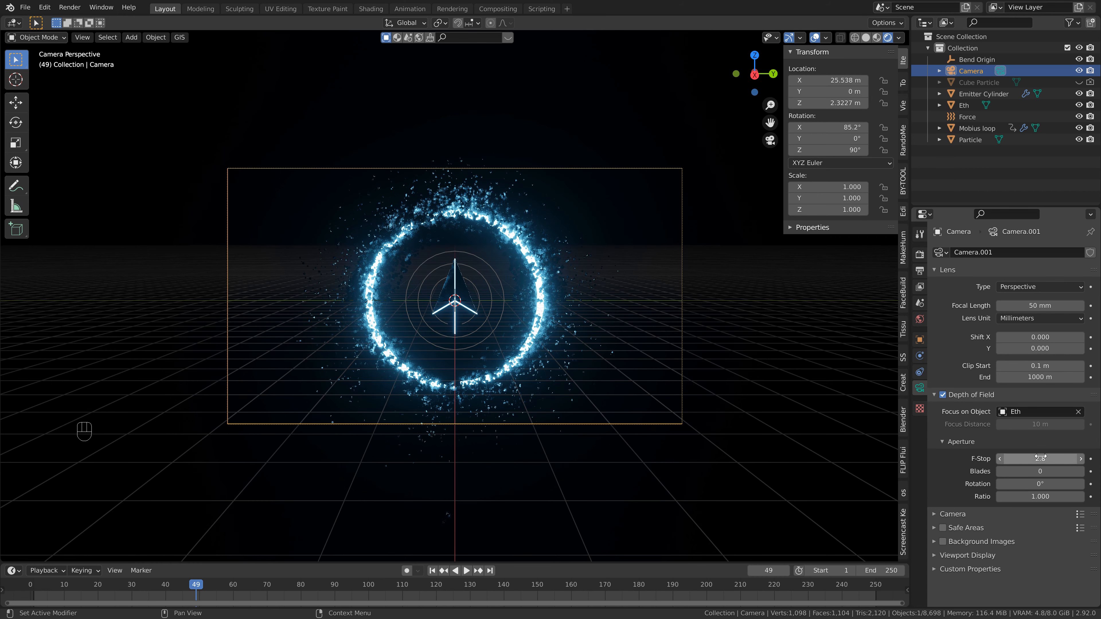
pyautogui.moveTo(1042, 457); pyautogui.dragTo(1014, 458)
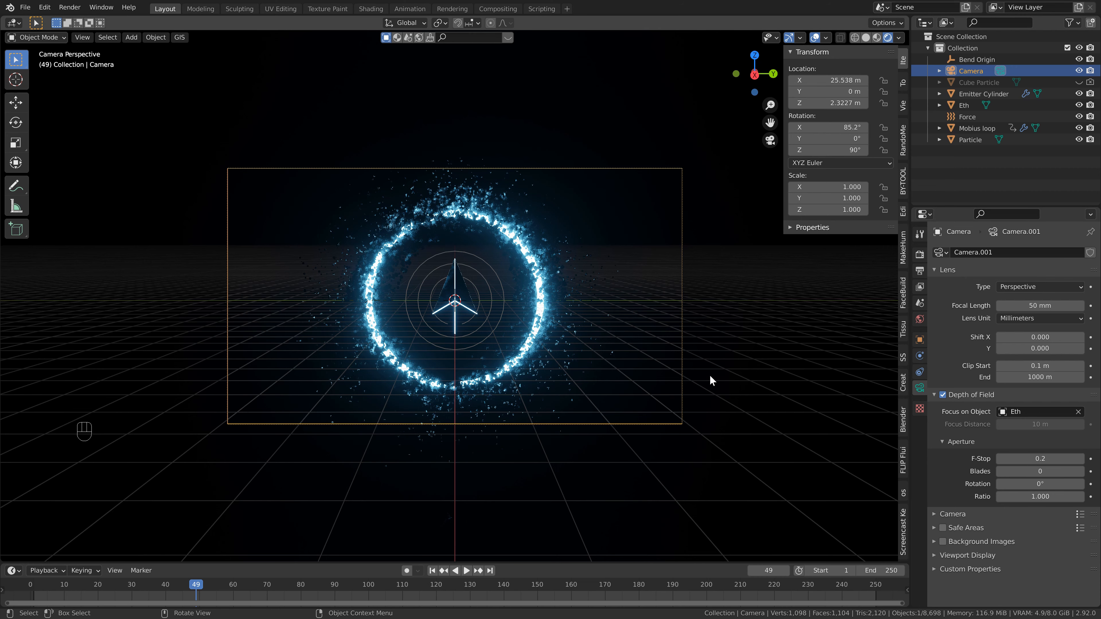
# - Hide the viewport overlays and save the file
pyautogui.hotkey('shift', 'alt', 'z')
pyautogui.hotkey('ctrl', 's')
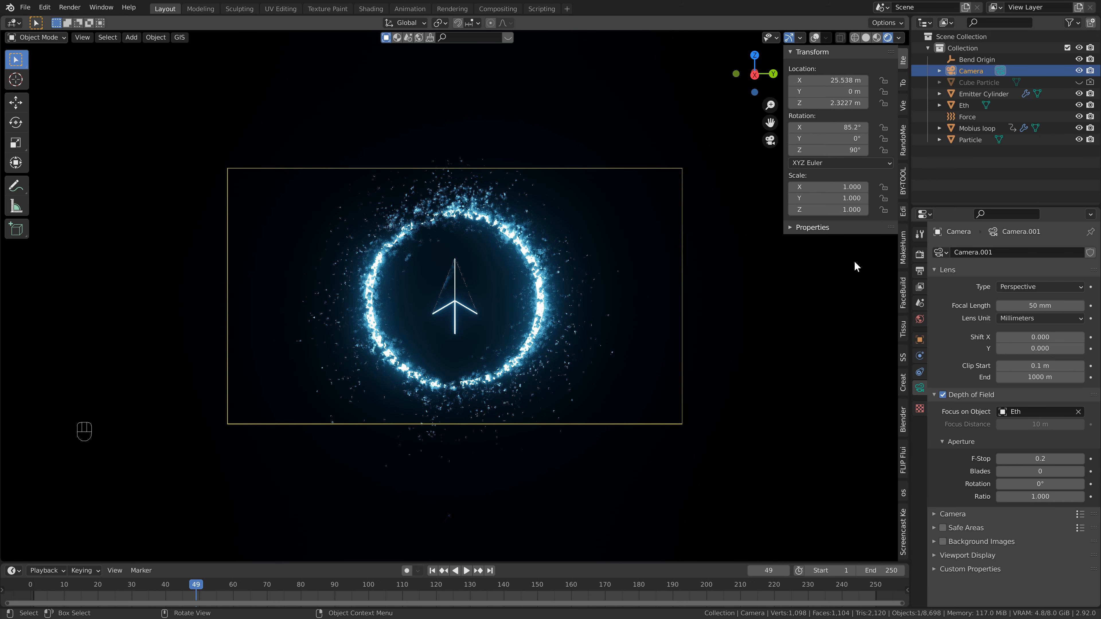
# - Set the render resolution X to 1080 px for a square output
pyautogui.click(921, 272)
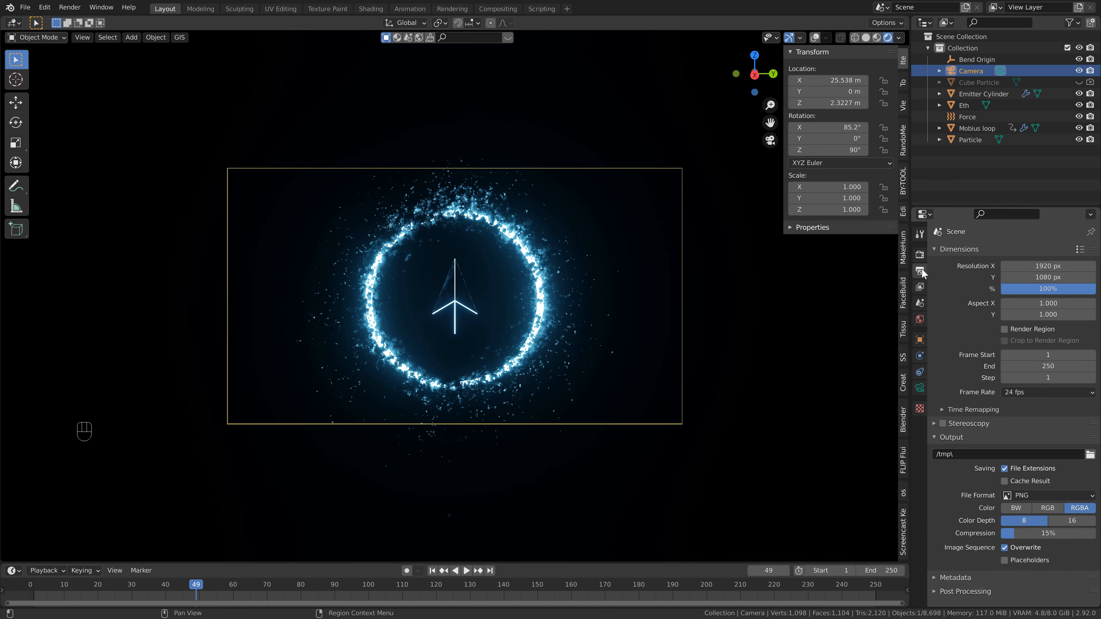
pyautogui.click(1041, 266)
pyautogui.write('1080')
pyautogui.press('Return')
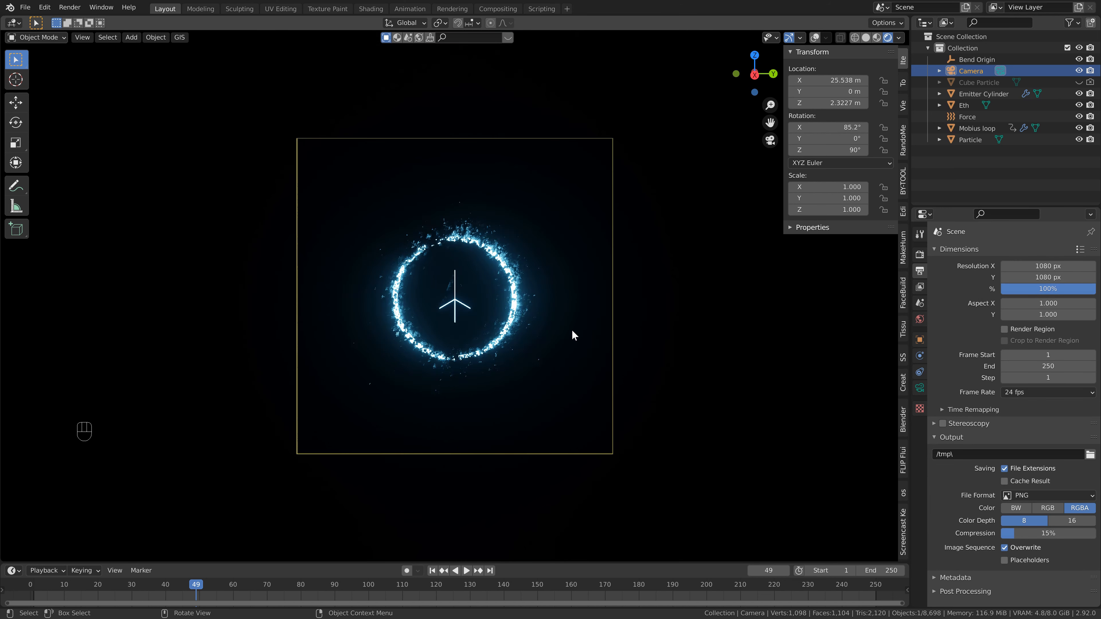
# - Switch to the Rendering workspace, save the file and render the current frame
pyautogui.moveTo(822, 81); pyautogui.dragTo(566, 105)
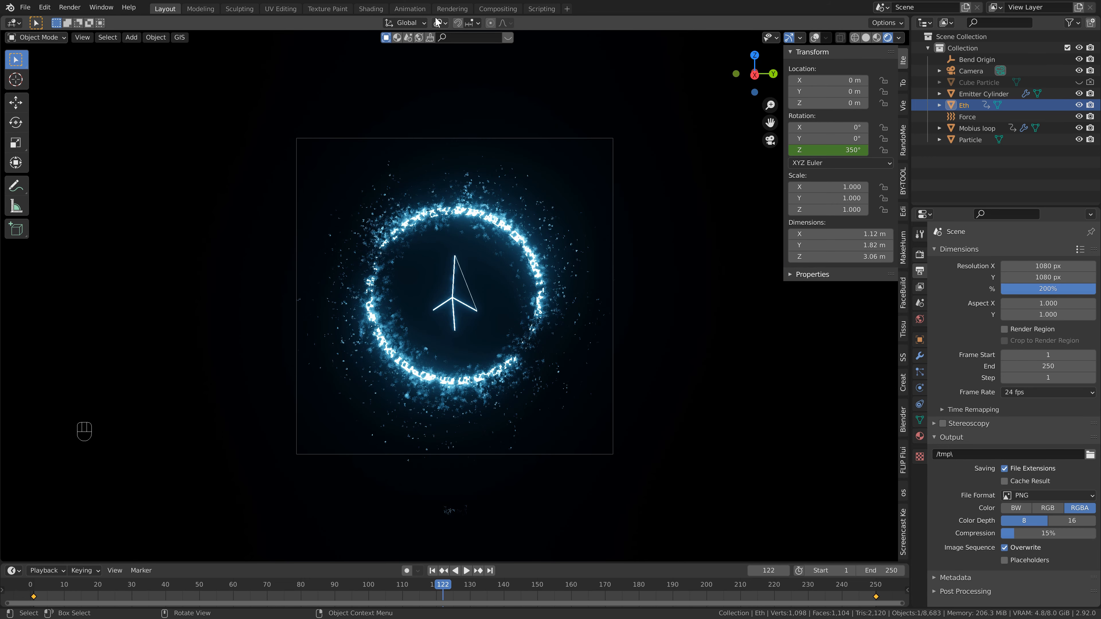
pyautogui.click(453, 8)
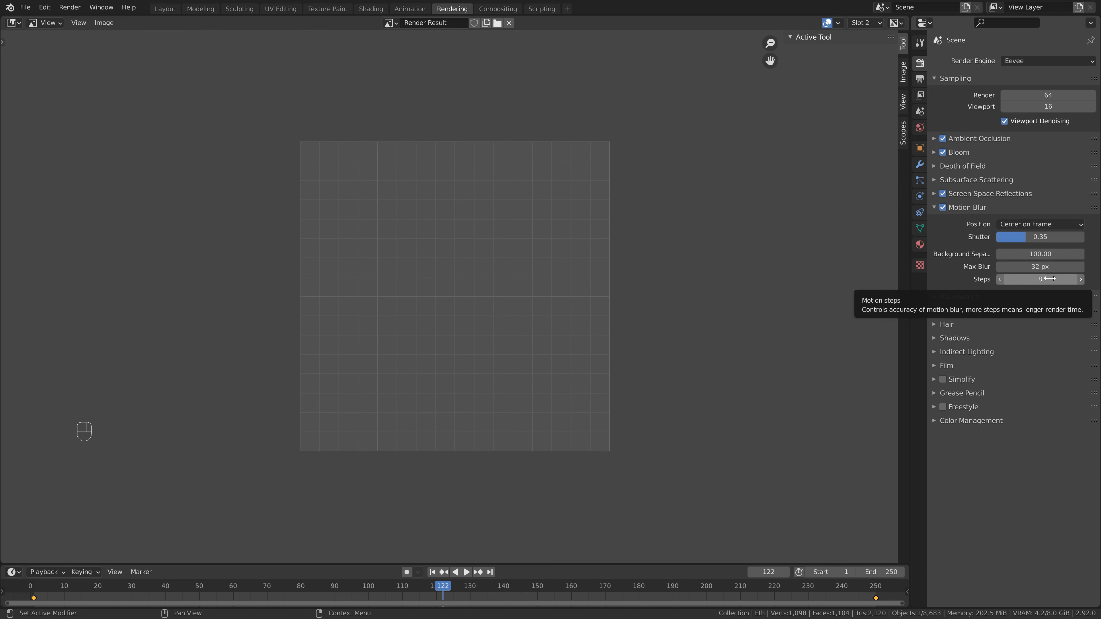
pyautogui.hotkey('ctrl', 's')
pyautogui.press('F12')
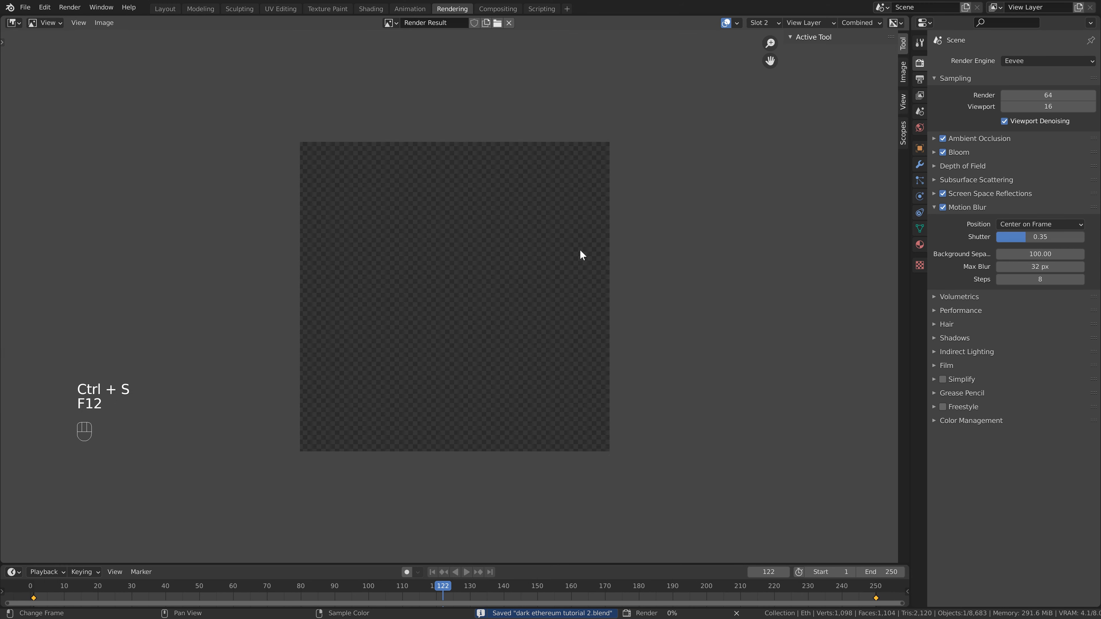